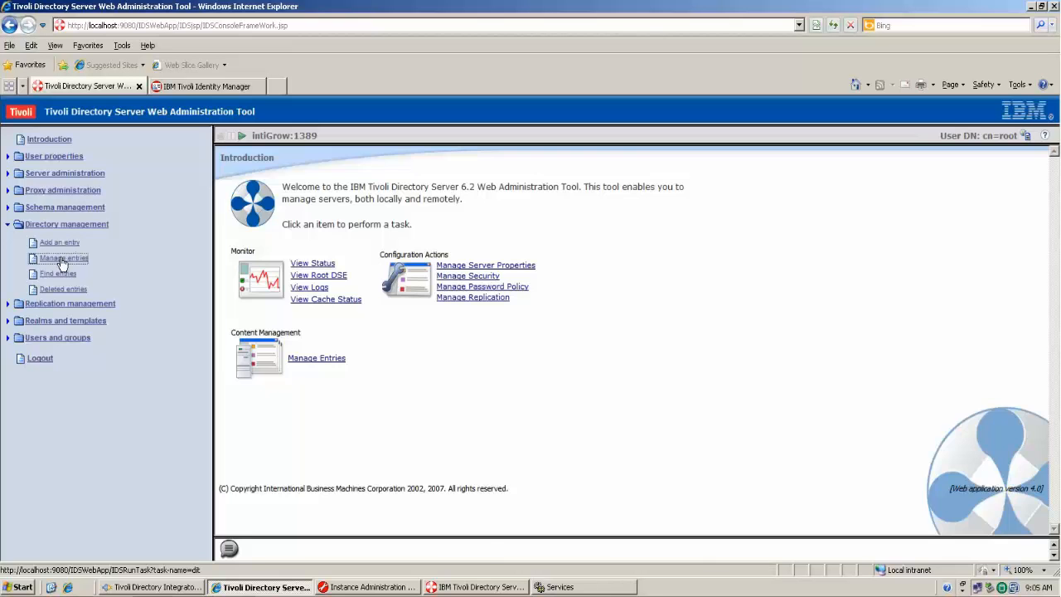
# - Start adding a new entry under ou=People with the inetOrgPerson object class and no auxiliary classes
pyautogui.click(263, 328)
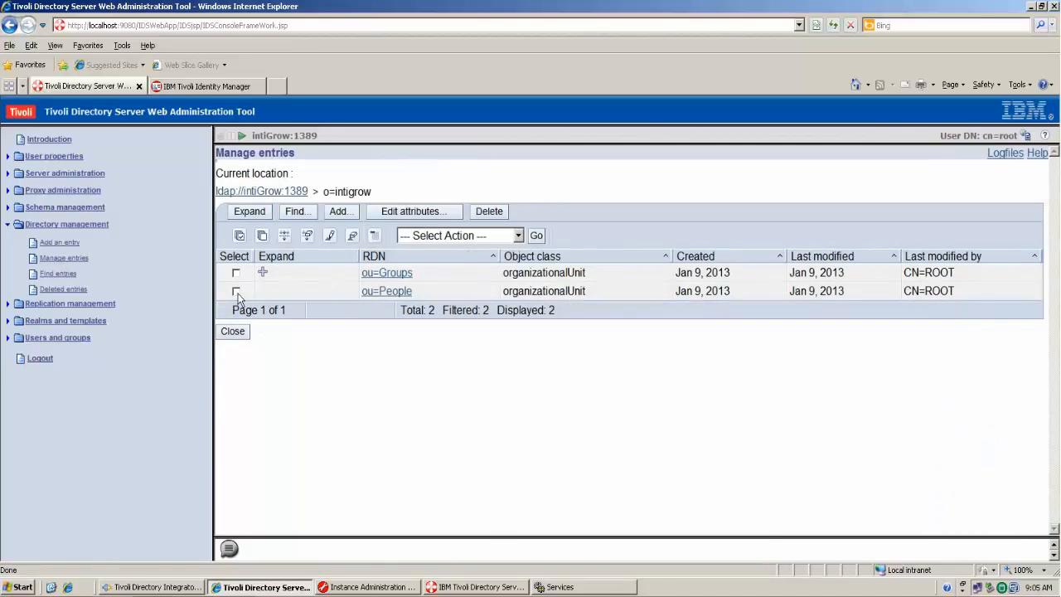
pyautogui.click(236, 291)
pyautogui.click(481, 237)
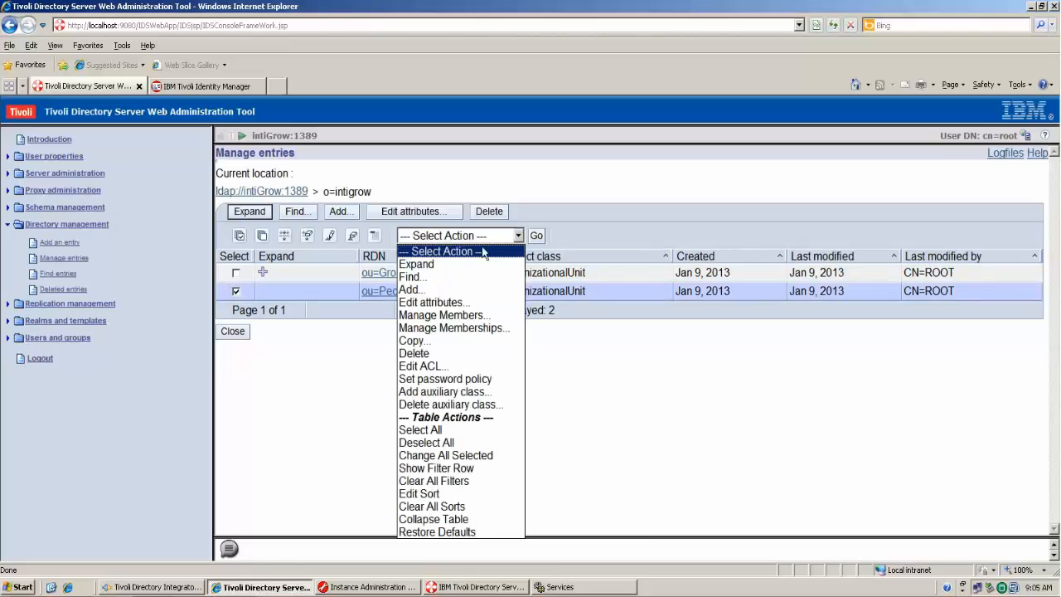
pyautogui.click(451, 284)
pyautogui.click(536, 237)
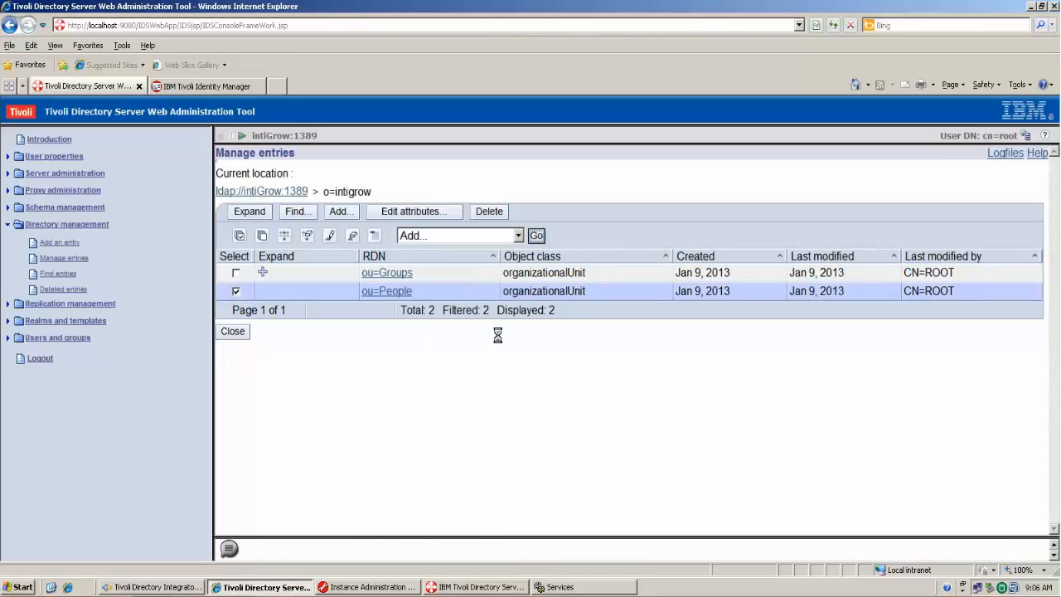
pyautogui.click(489, 311)
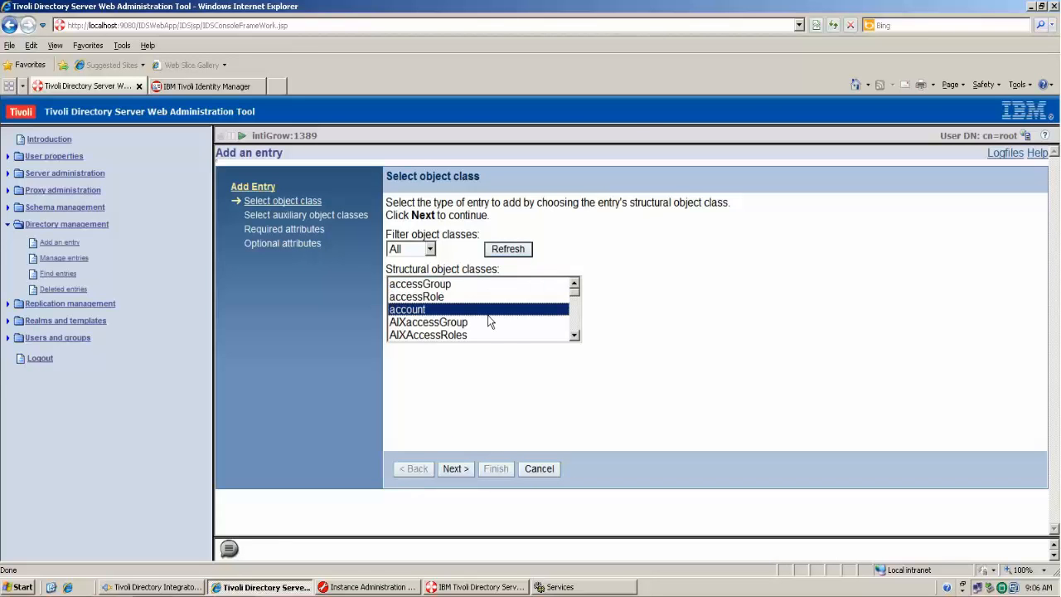
pyautogui.write('inetOrgPerson')
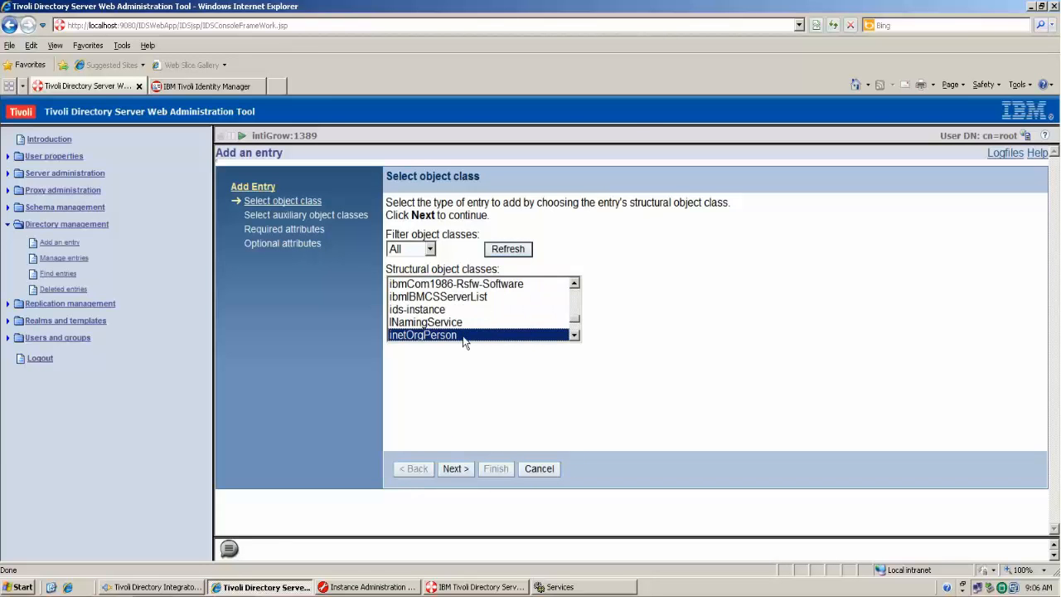
pyautogui.click(455, 469)
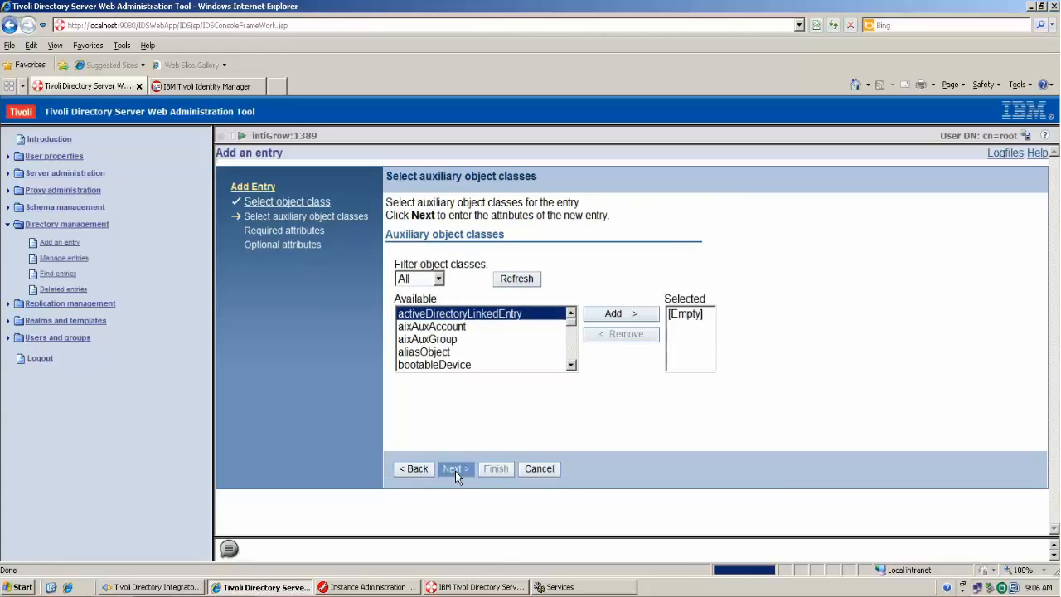
pyautogui.click(455, 469)
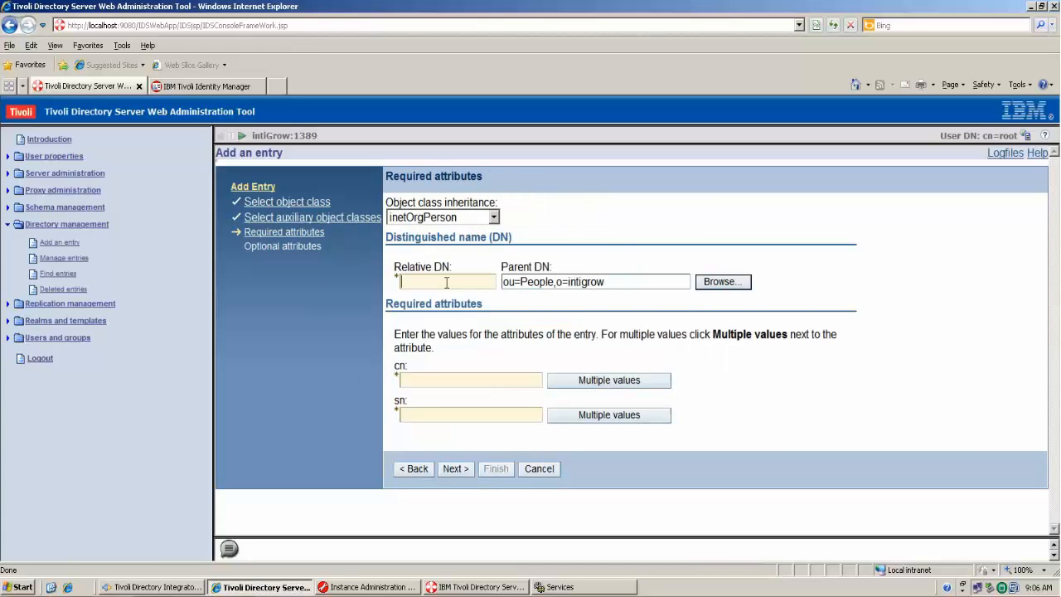
# - Fill in the person's relative DN, common name and surname, then finish creating the entry
pyautogui.write('c n=')
pyautogui.press('BackSpace')
pyautogui.press('BackSpace')
pyautogui.press('BackSpace')
pyautogui.write('John Johnson')
pyautogui.click(473, 378)
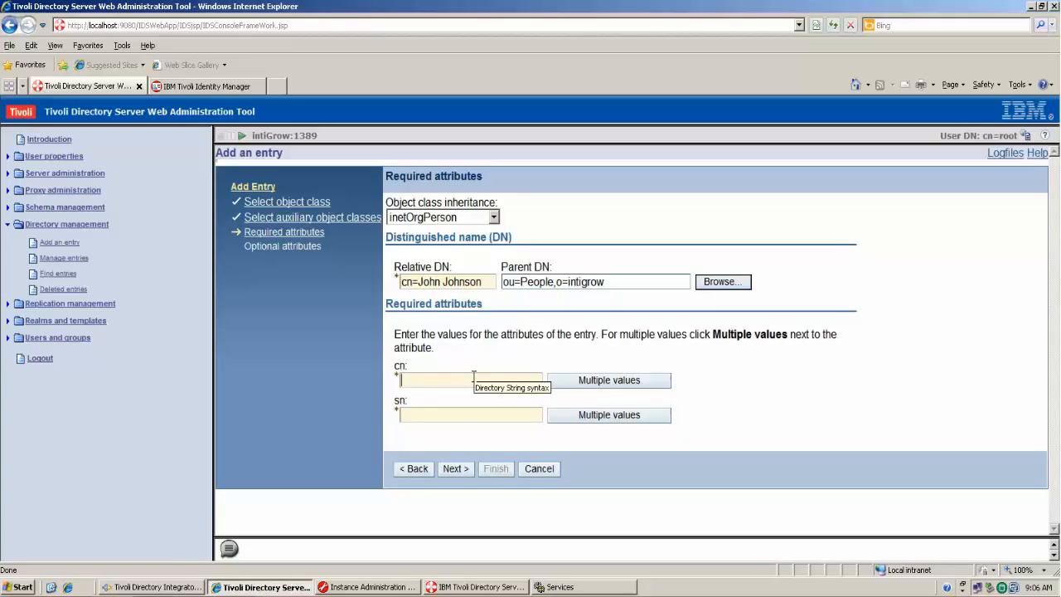
pyautogui.write('John Johnson')
pyautogui.click(483, 415)
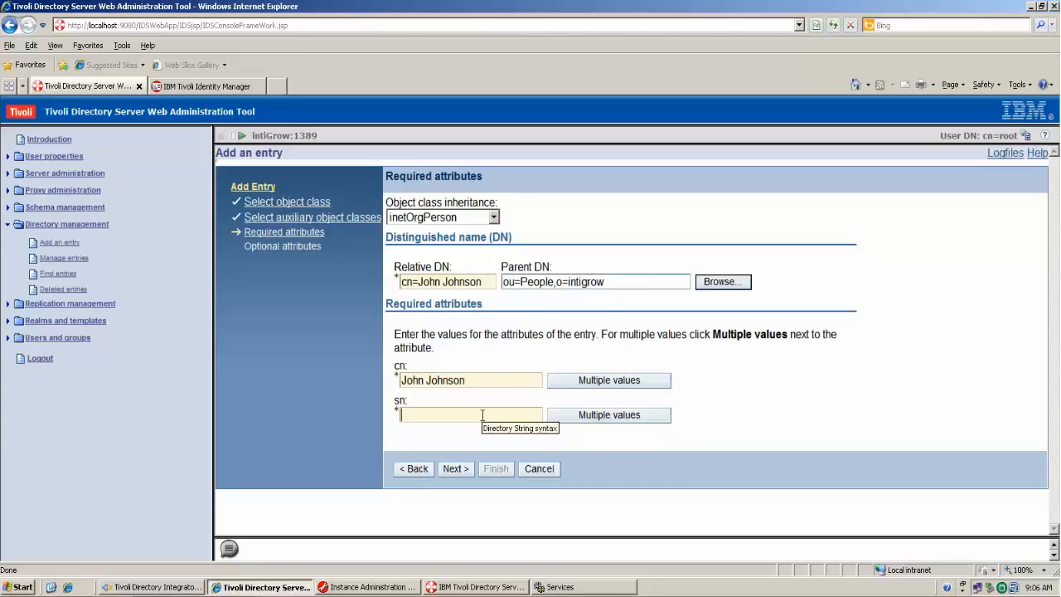
pyautogui.write('johnso')
pyautogui.press('BackSpace')
pyautogui.press('BackSpace')
pyautogui.press('BackSpace')
pyautogui.press('BackSpace')
pyautogui.write('Johnson')
pyautogui.click(455, 468)
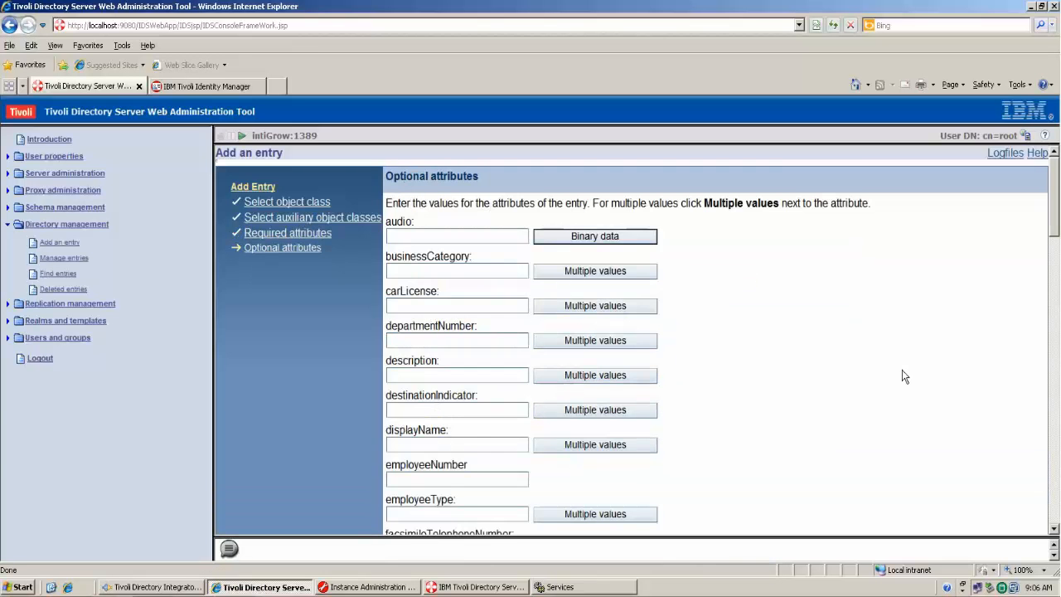
pyautogui.scroll(-5, 902, 371)
pyautogui.scroll(-10, 901, 370)
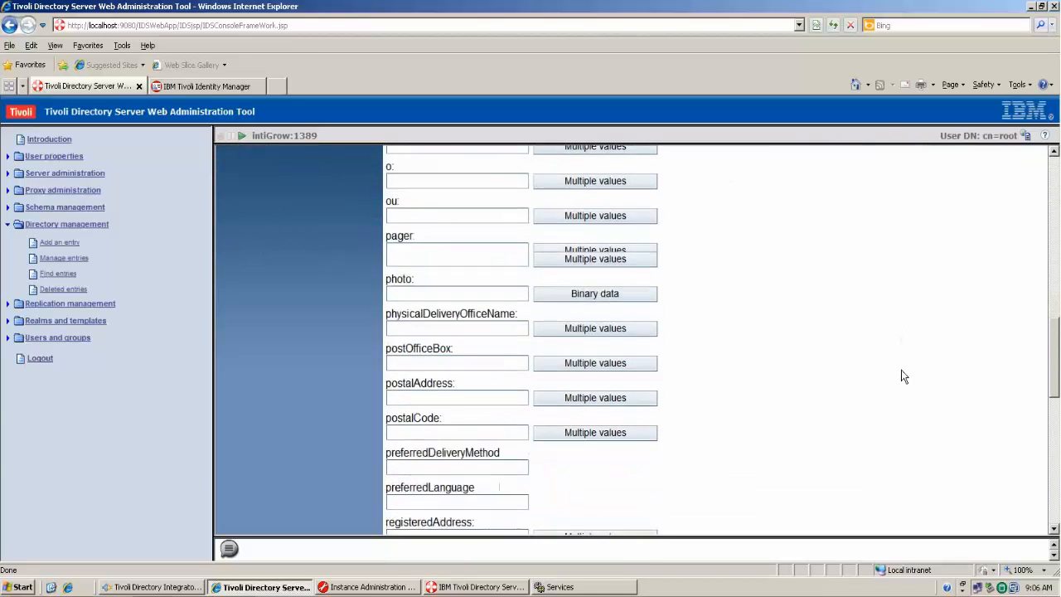
pyautogui.click(508, 514)
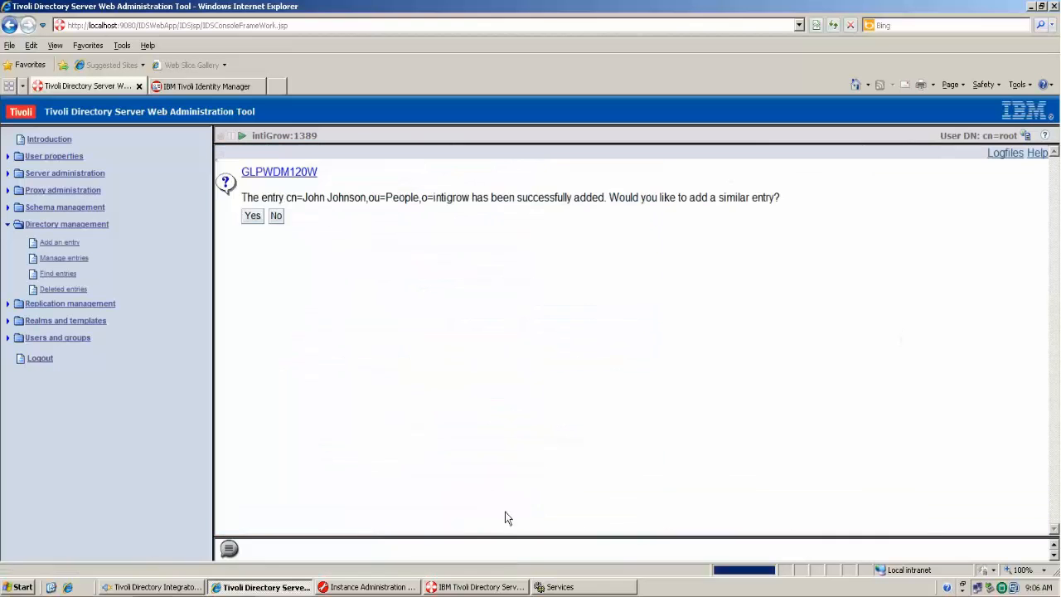
# - Start a similar inetOrgPerson entry and replace its relative DN, cn and sn with the second person's name
pyautogui.click(260, 219)
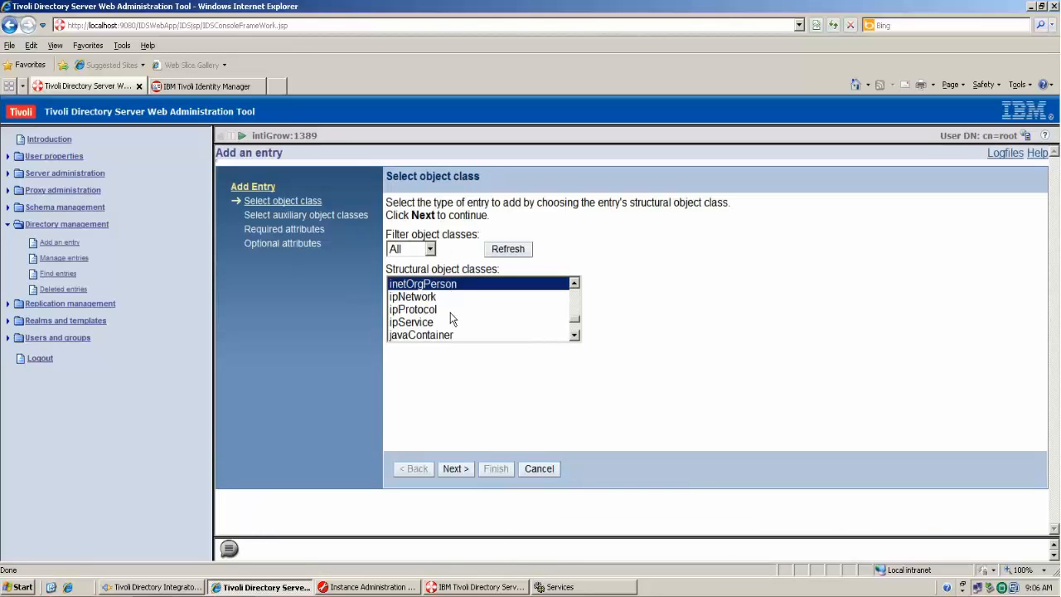
pyautogui.click(455, 472)
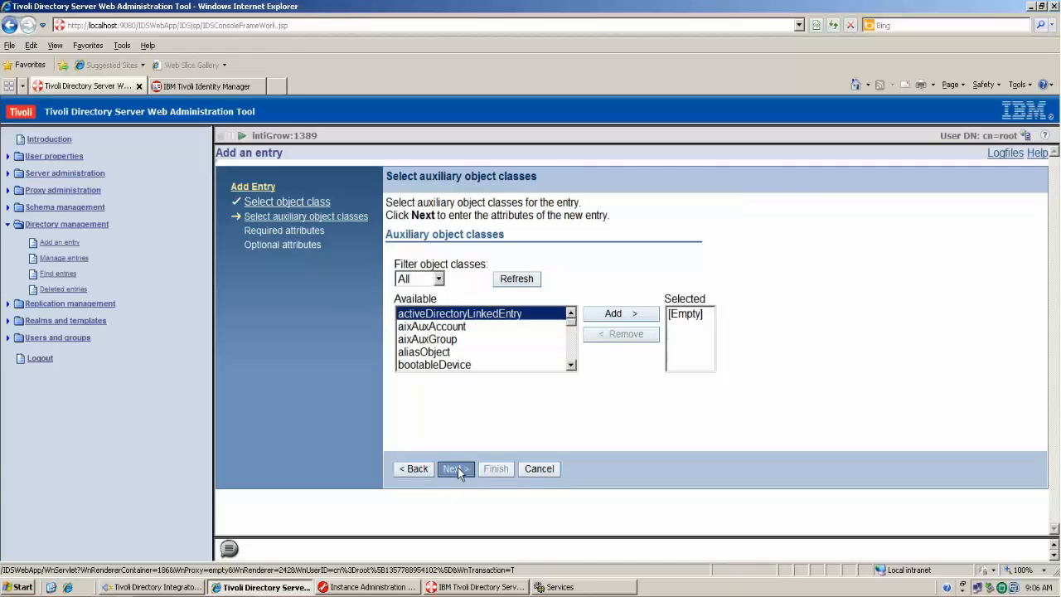
pyautogui.click(456, 469)
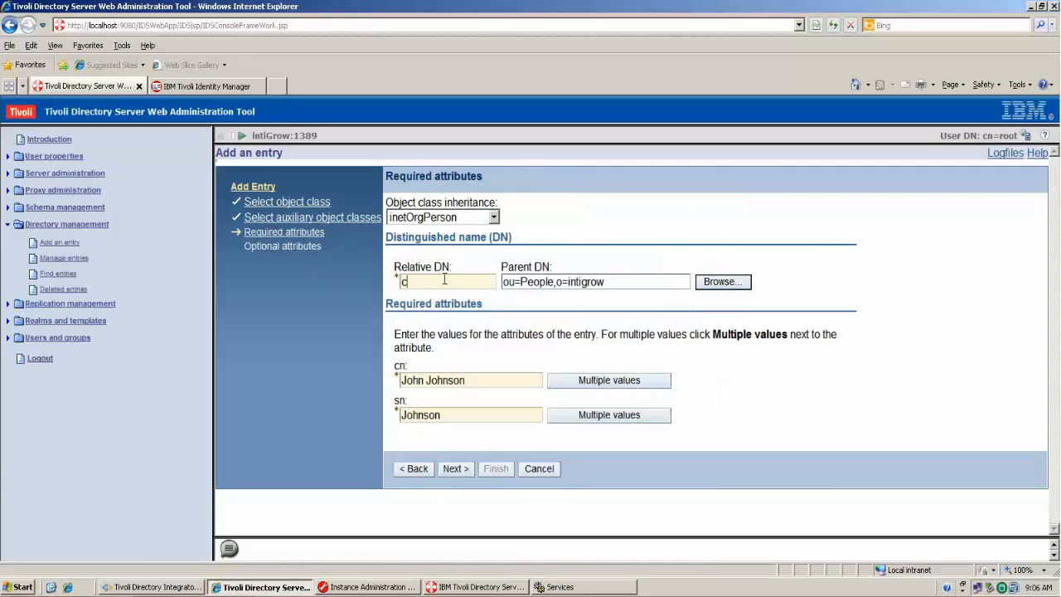
pyautogui.write('Suzy Smith')
pyautogui.moveTo(472, 375); pyautogui.dragTo(398, 377)
pyautogui.write('Suzy ')
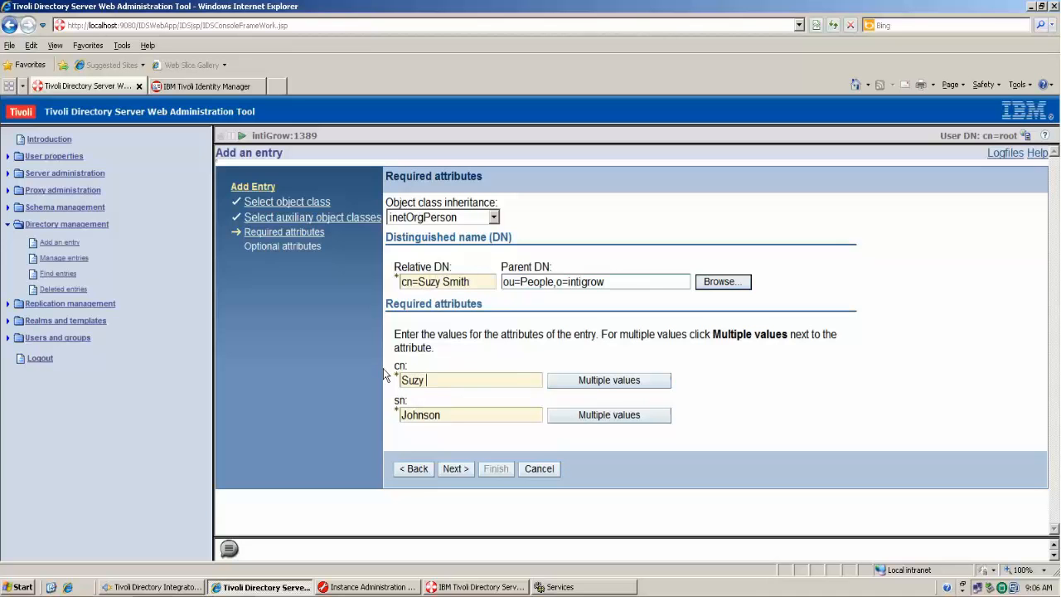
pyautogui.write('Smith')
pyautogui.doubleClick(420, 415)
pyautogui.write('Smith')
# - Create the second person entry and begin adding another similar entry
pyautogui.click(455, 469)
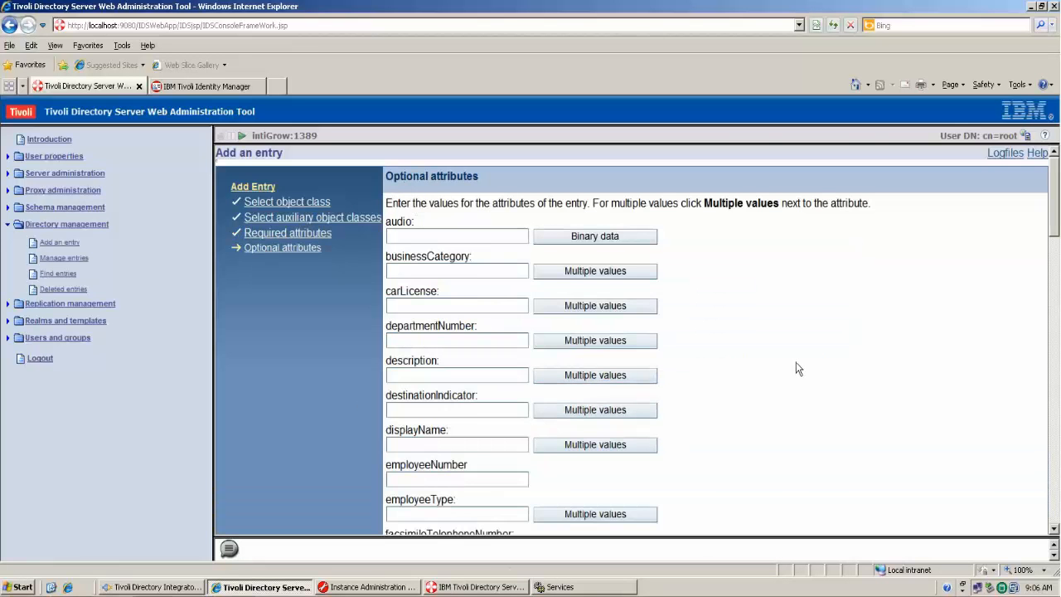
pyautogui.scroll(-3, 799, 368)
pyautogui.scroll(-20, 798, 368)
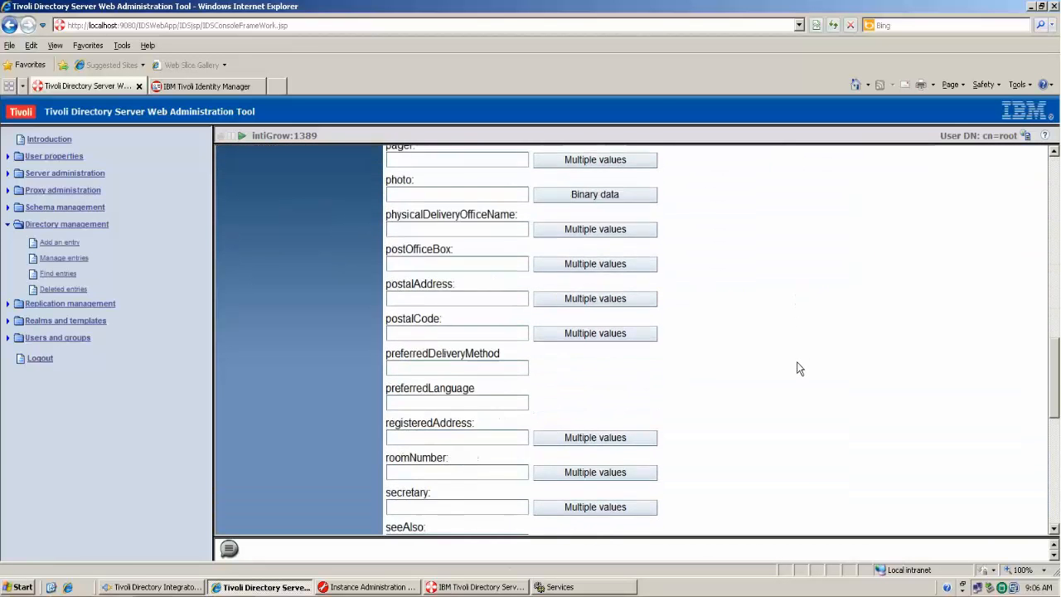
pyautogui.click(500, 513)
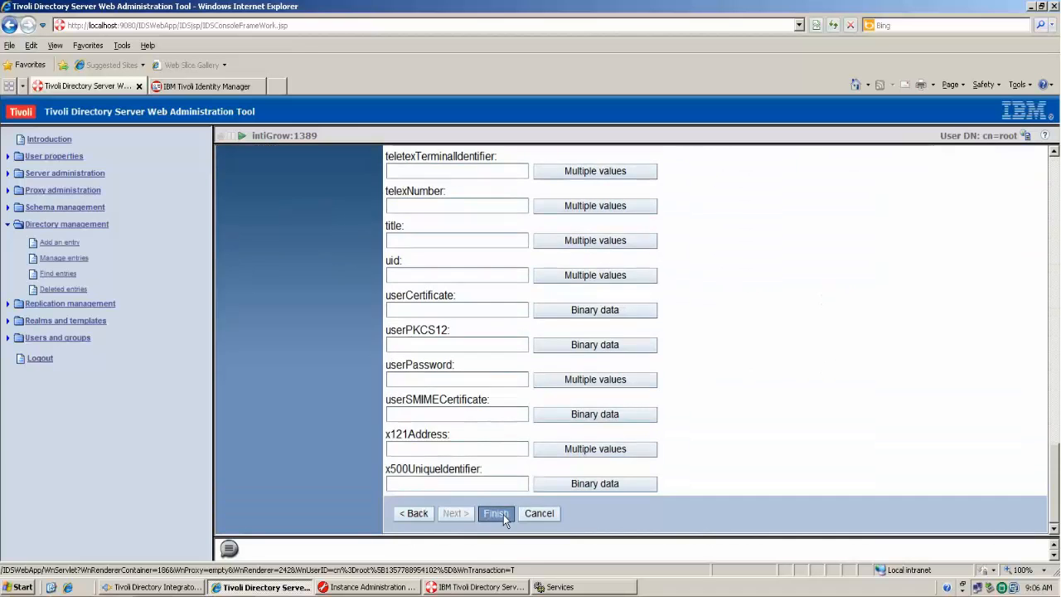
pyautogui.click(252, 215)
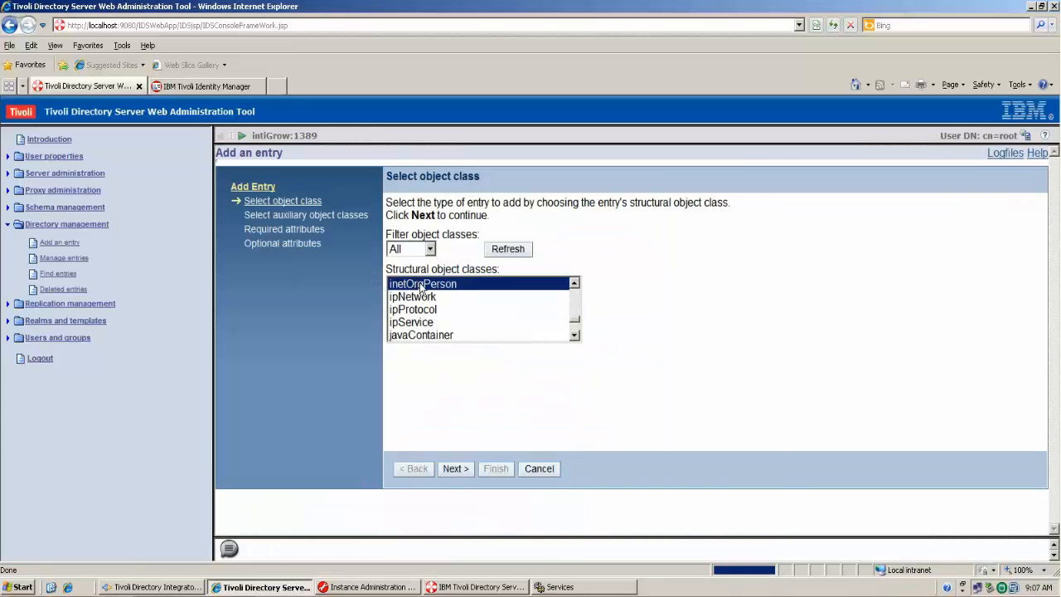
# - Create a third inetOrgPerson entry with the third person's relative DN, cn and sn
pyautogui.click(460, 467)
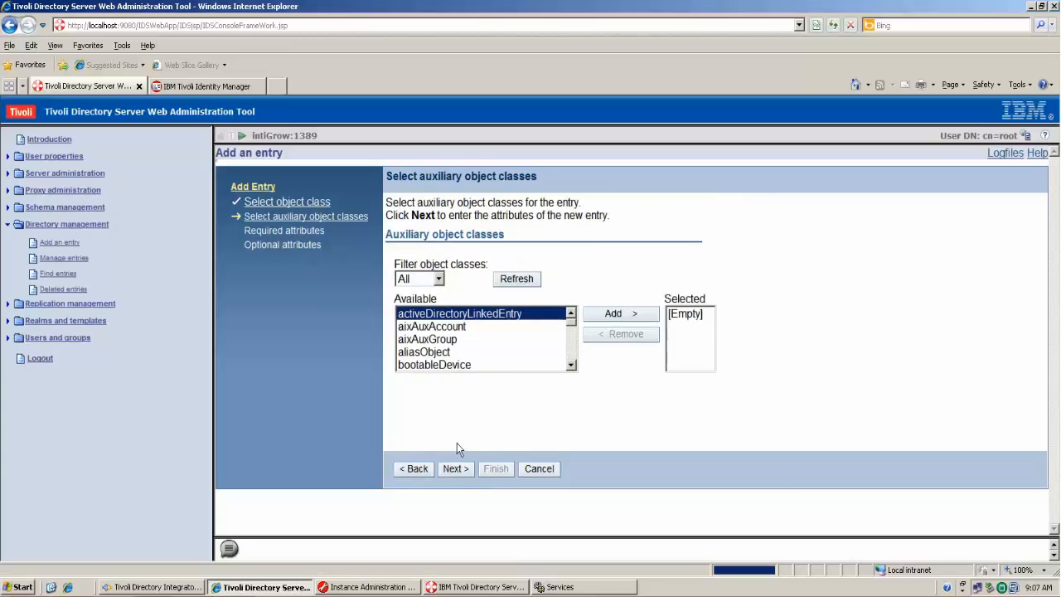
pyautogui.click(457, 467)
pyautogui.click(440, 280)
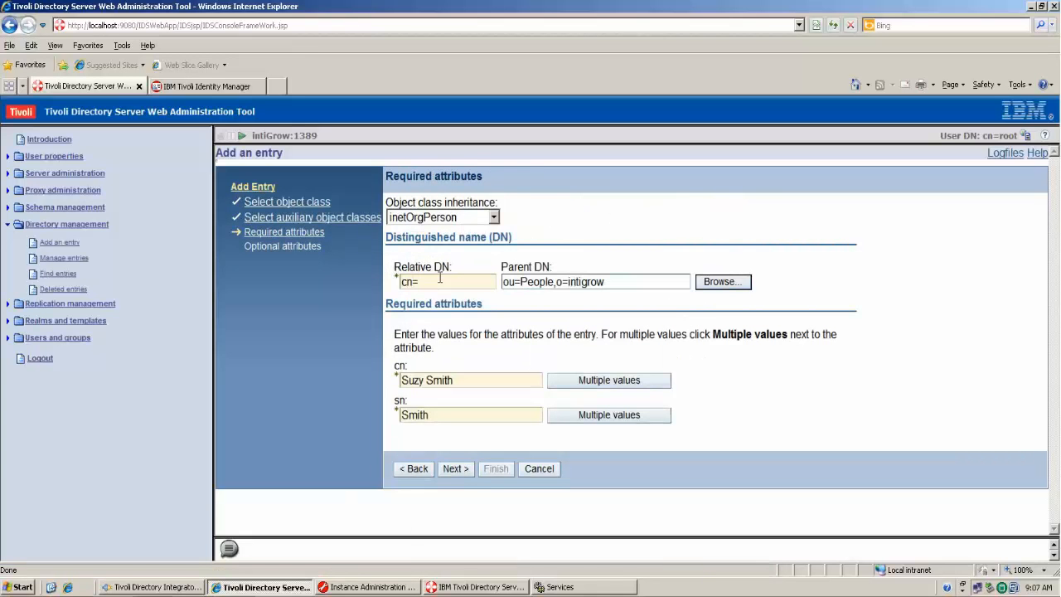
pyautogui.write('Jim Jones')
pyautogui.tripleClick(497, 380)
pyautogui.write('Jim jone')
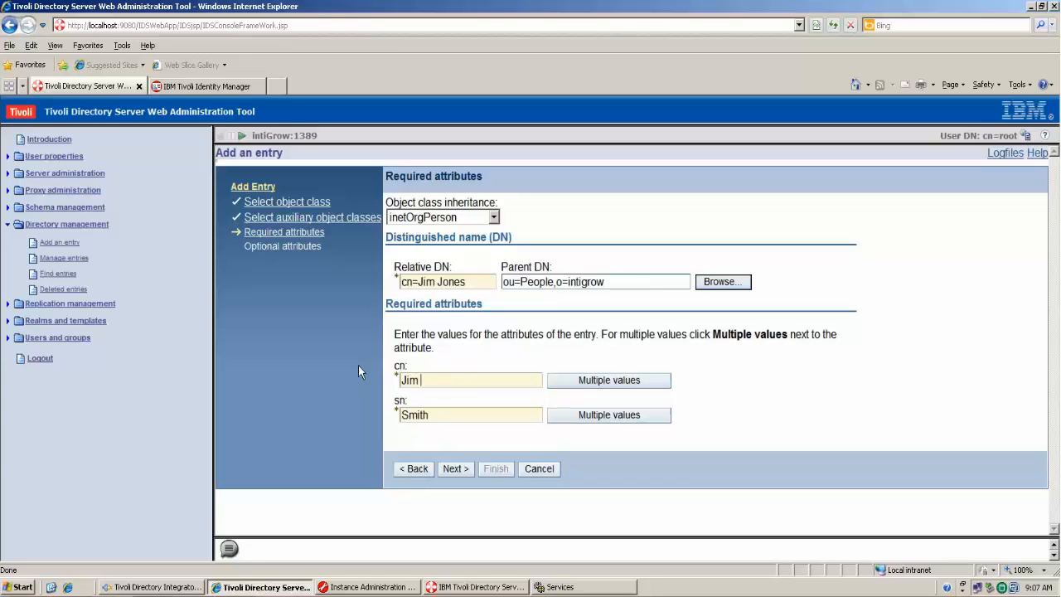
pyautogui.press('BackSpace')
pyautogui.press('BackSpace')
pyautogui.press('BackSpace')
pyautogui.press('BackSpace')
pyautogui.write('Jones')
pyautogui.tripleClick(436, 416)
pyautogui.write('Jones')
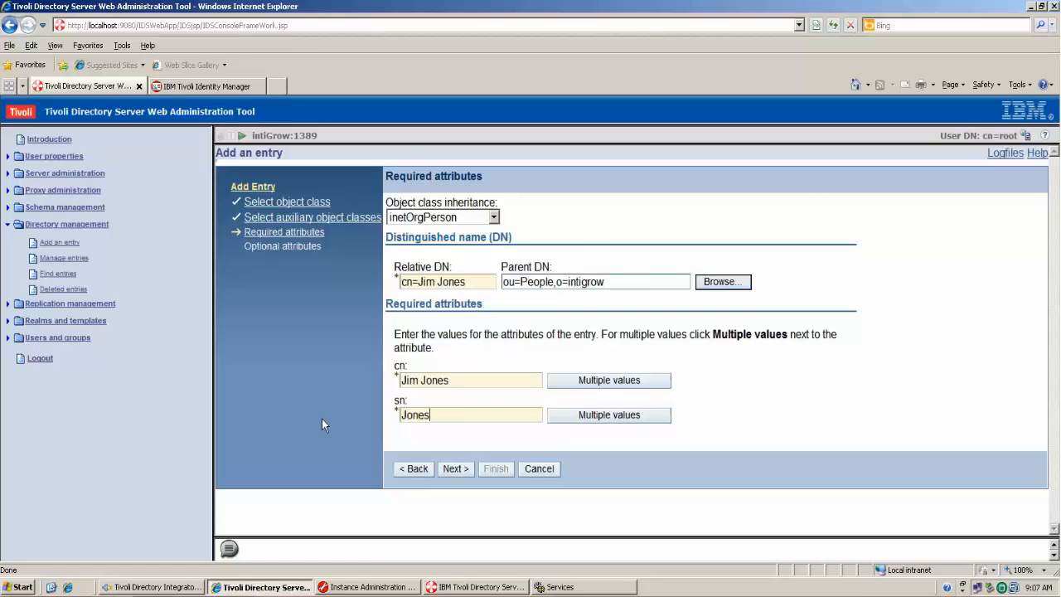
pyautogui.click(448, 472)
pyautogui.scroll(-20, 733, 377)
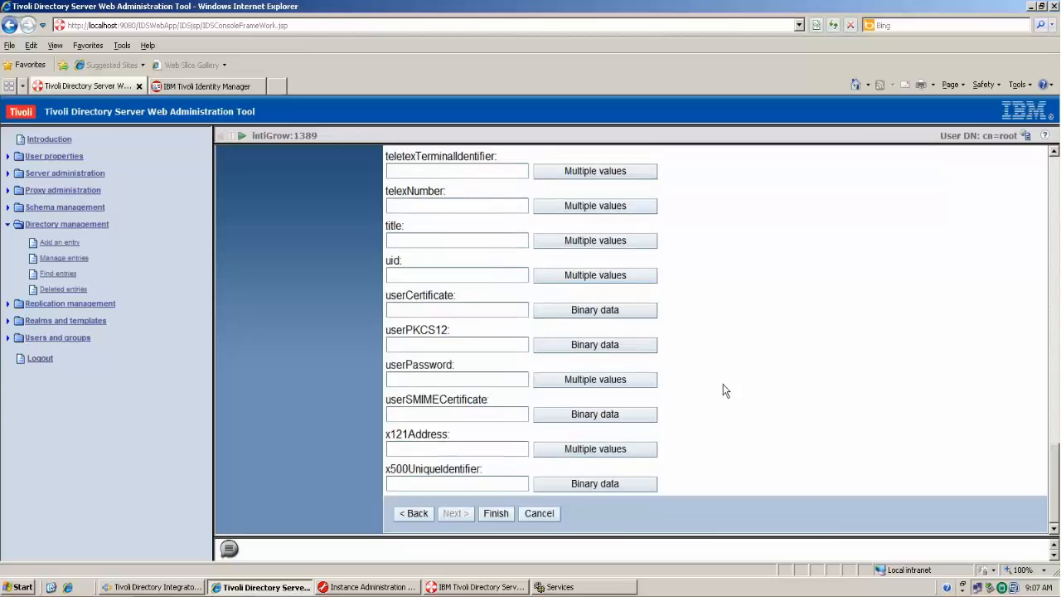
pyautogui.click(498, 513)
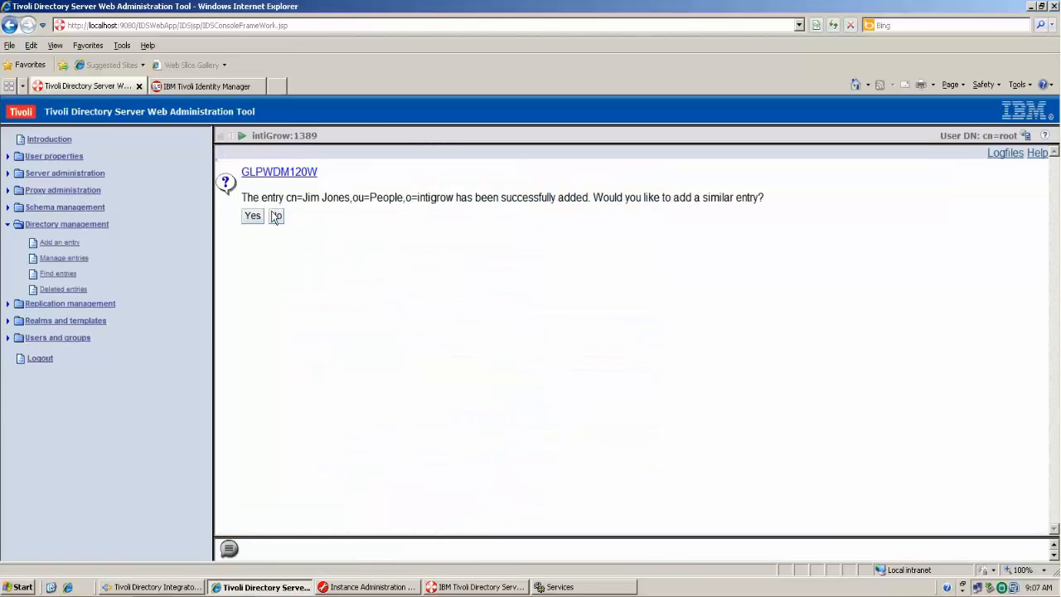
# - Decline further entries, view ou=People, return to the introduction page and switch to Identity Manager
pyautogui.click(276, 216)
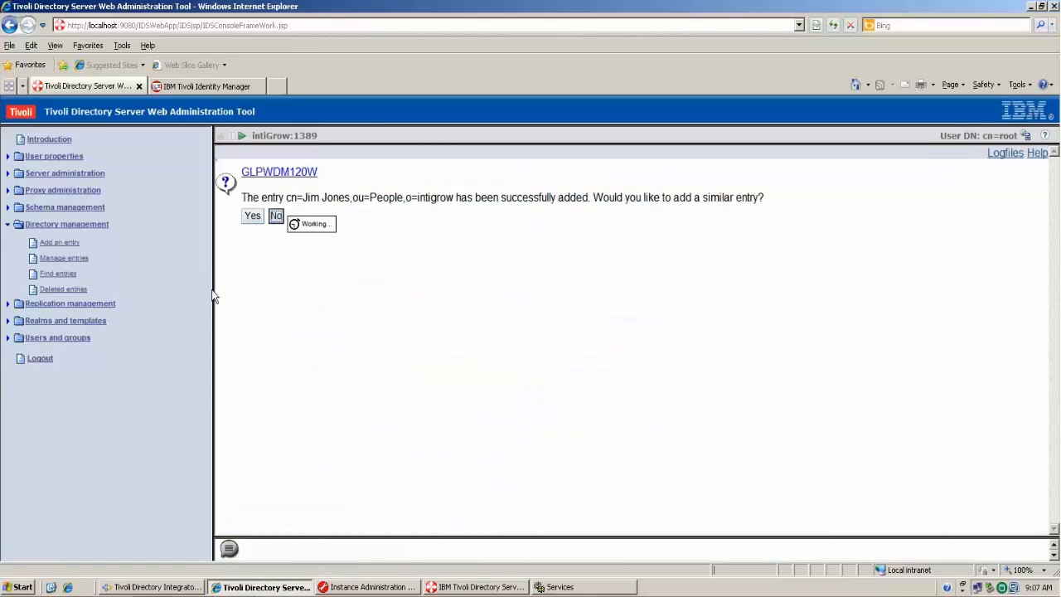
pyautogui.click(262, 291)
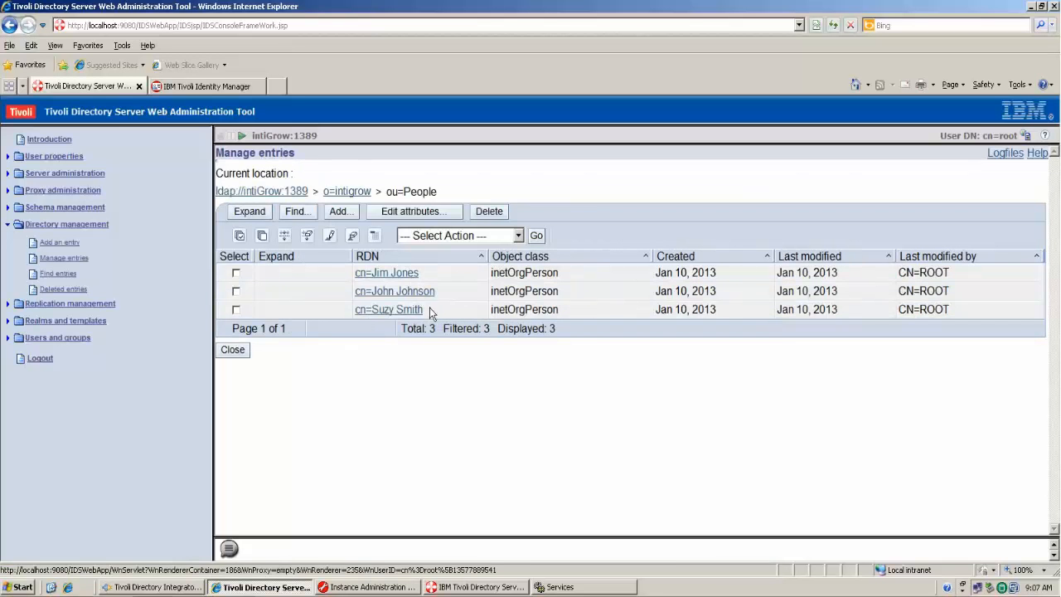
pyautogui.click(235, 351)
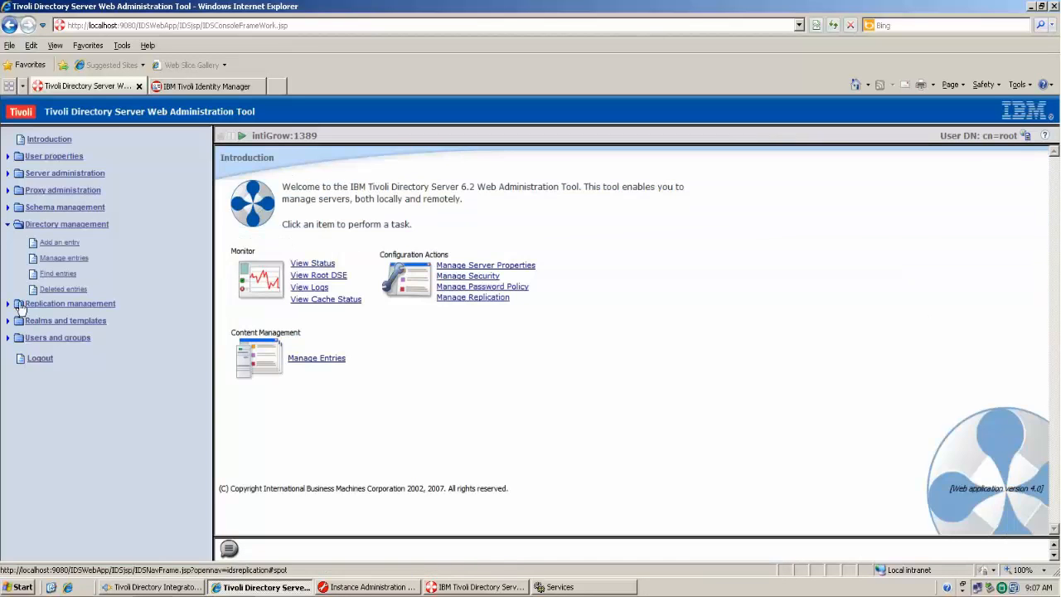
pyautogui.click(215, 87)
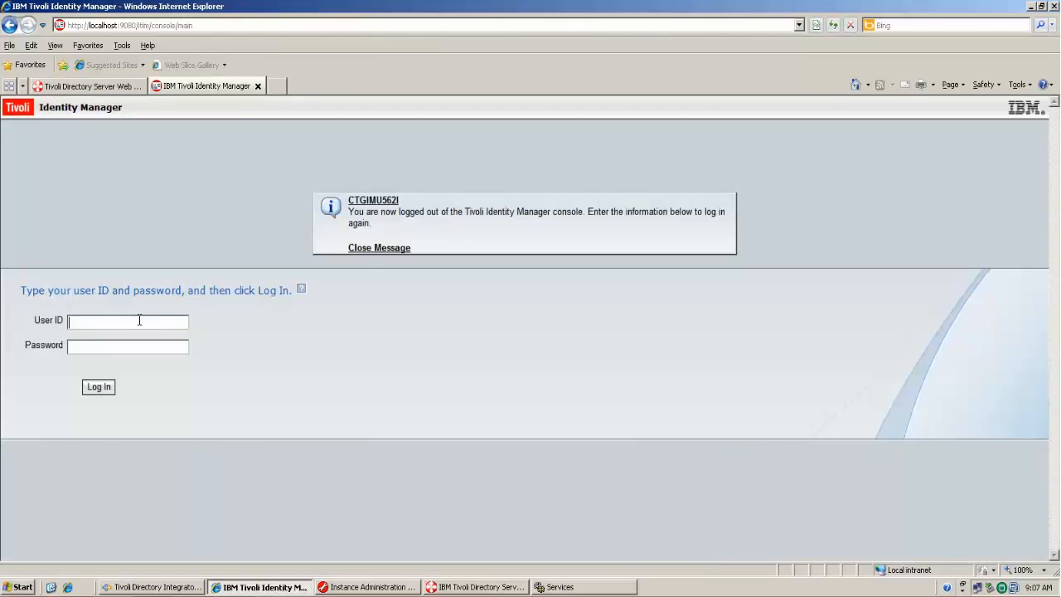
# - Log in to Identity Manager with the manager credentials and start creating an LDAP profile service
pyautogui.write('itim managerpassw0rd')
pyautogui.press('Return')
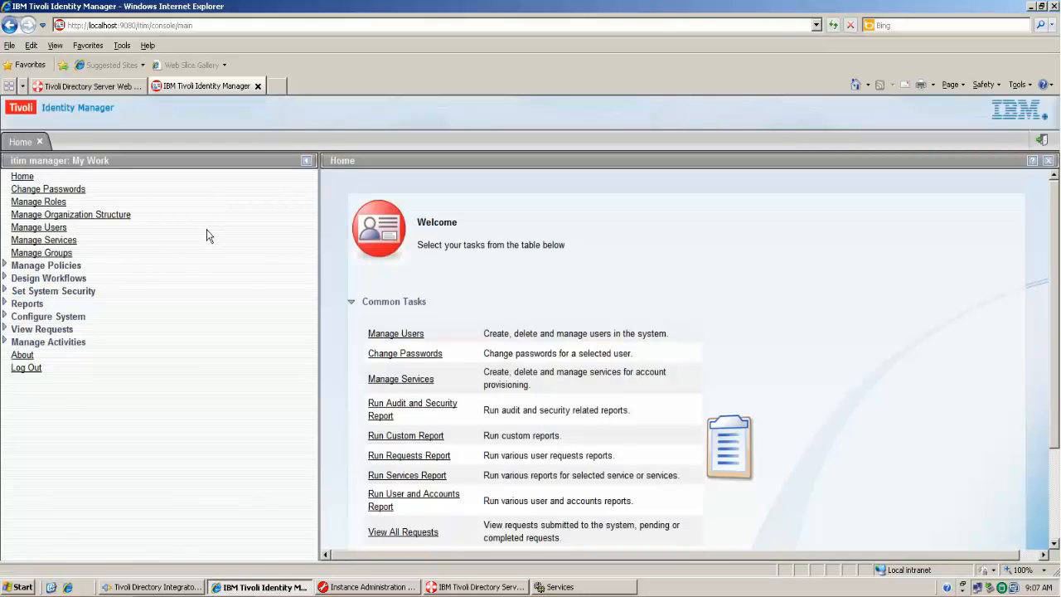
pyautogui.click(47, 241)
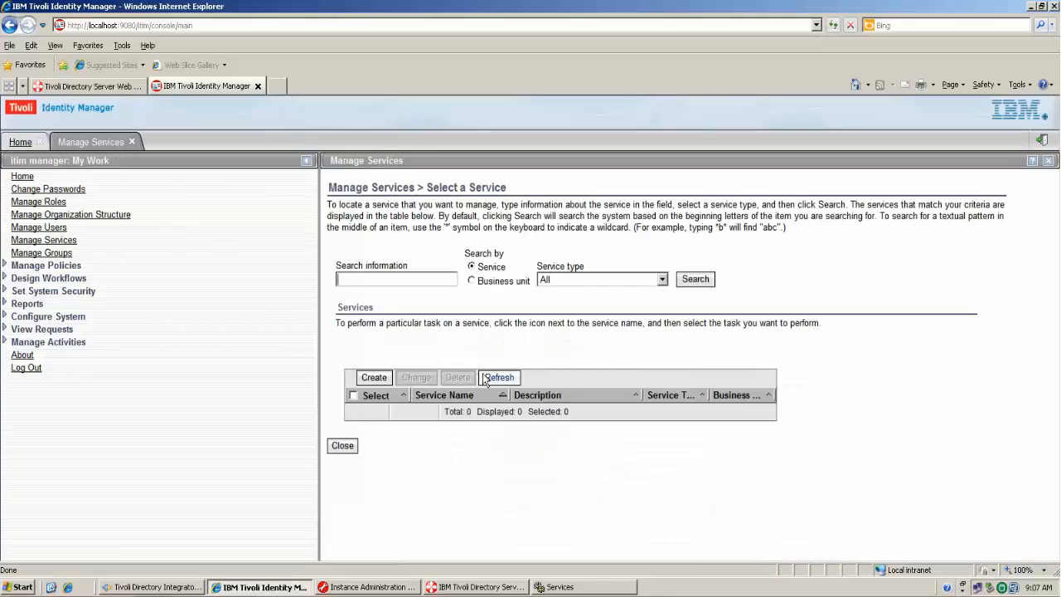
pyautogui.click(498, 378)
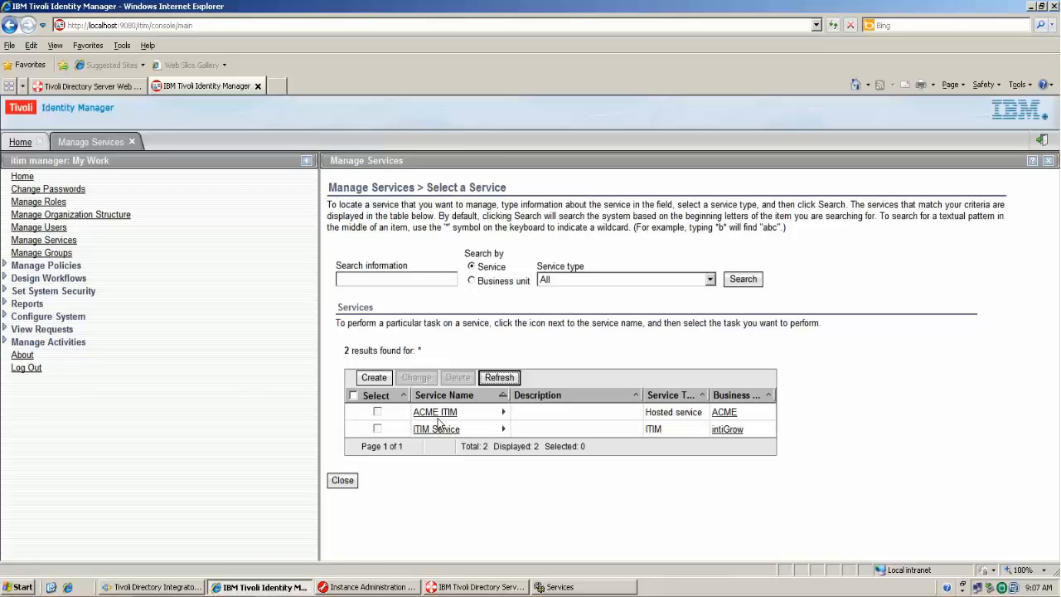
pyautogui.click(373, 378)
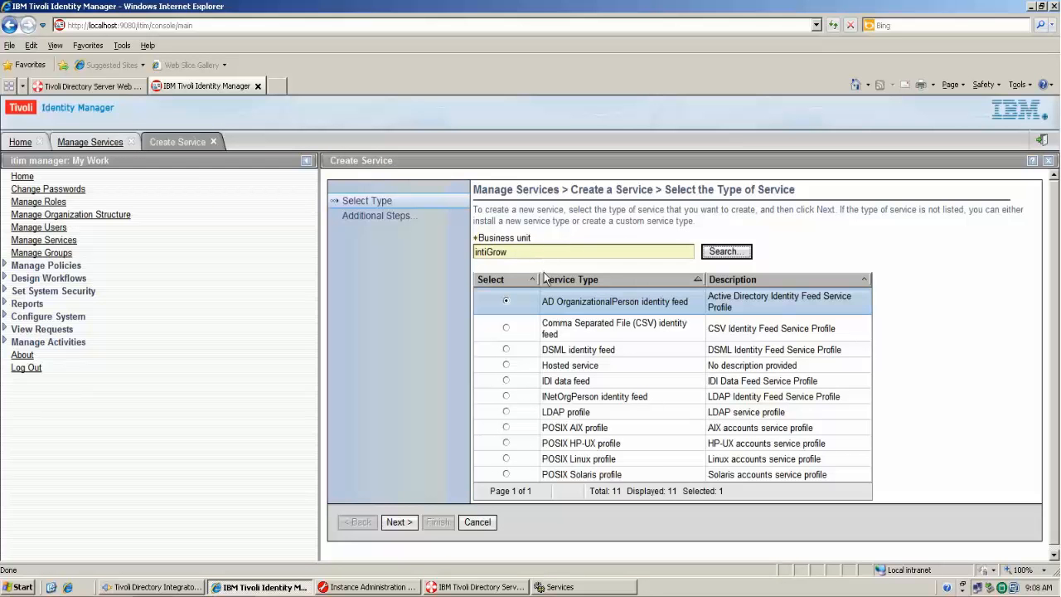
pyautogui.click(506, 412)
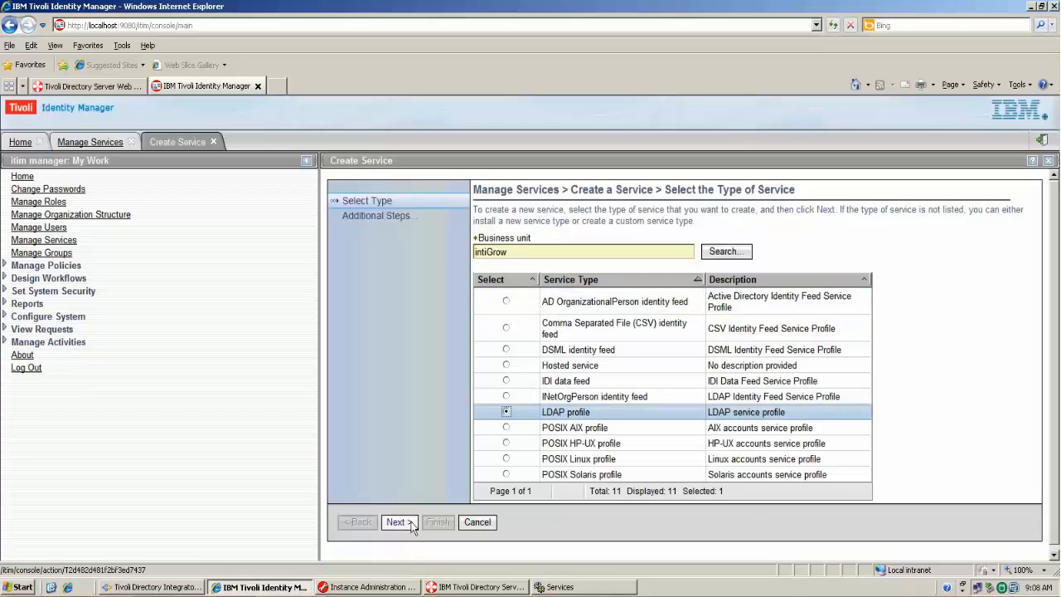
# - Name the service Test LDAP Service with dispatcher port 1099, ldap://localhost:1389 and admin credentials, testing the connection
pyautogui.click(398, 523)
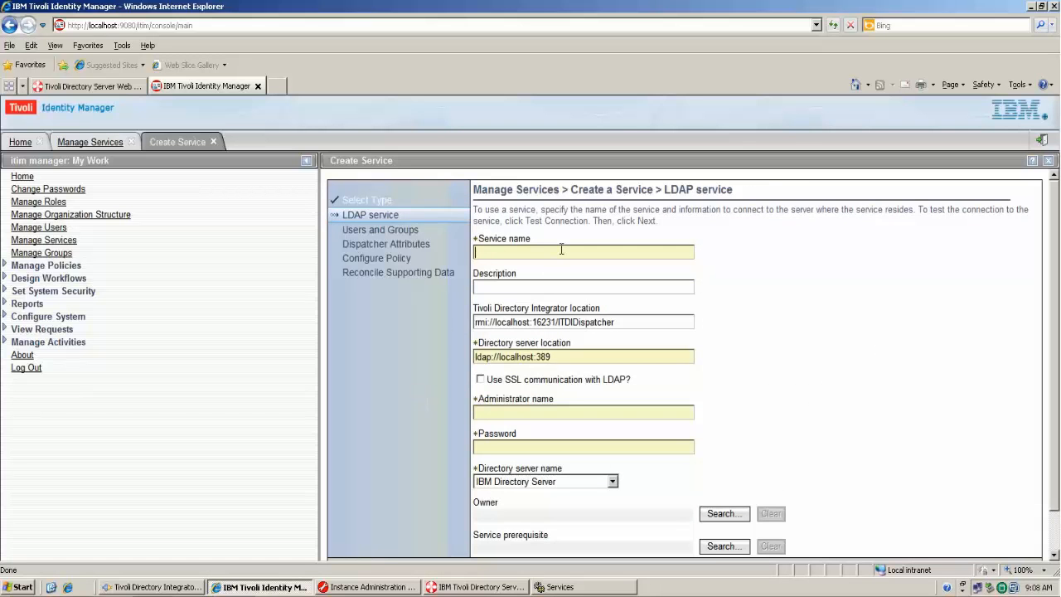
pyautogui.write('Test LDAP Ser')
pyautogui.click(557, 322)
pyautogui.press('BackSpace')
pyautogui.press('BackSpace')
pyautogui.press('BackSpace')
pyautogui.press('BackSpace')
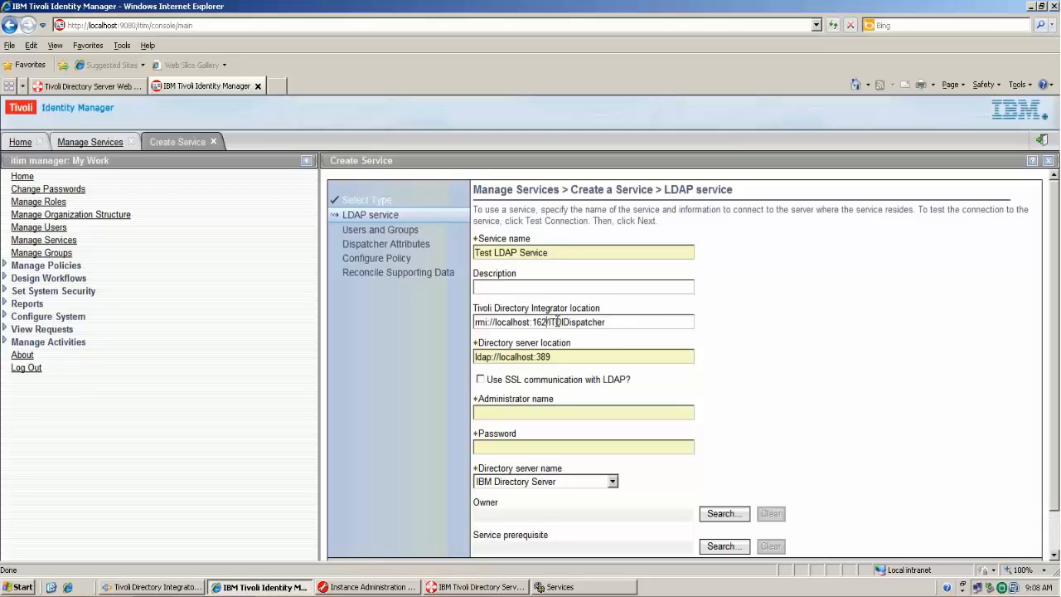
pyautogui.write('099')
pyautogui.write('1')
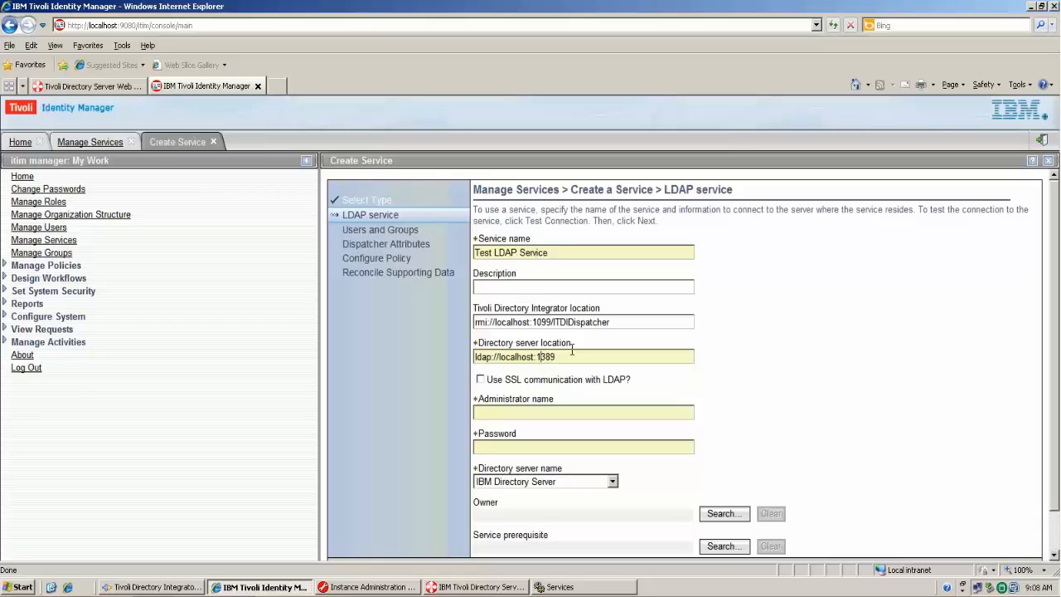
pyautogui.press('Tab')
pyautogui.press('Tab')
pyautogui.write('cn=root••••••••')
pyautogui.scroll(-3, 756, 443)
pyautogui.click(554, 531)
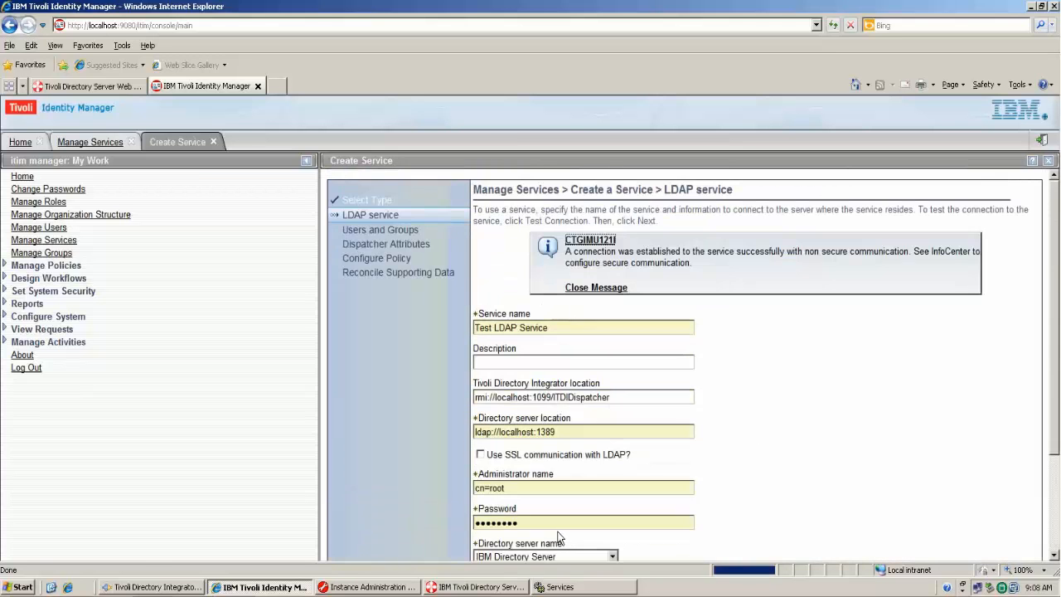
pyautogui.scroll(-3, 788, 420)
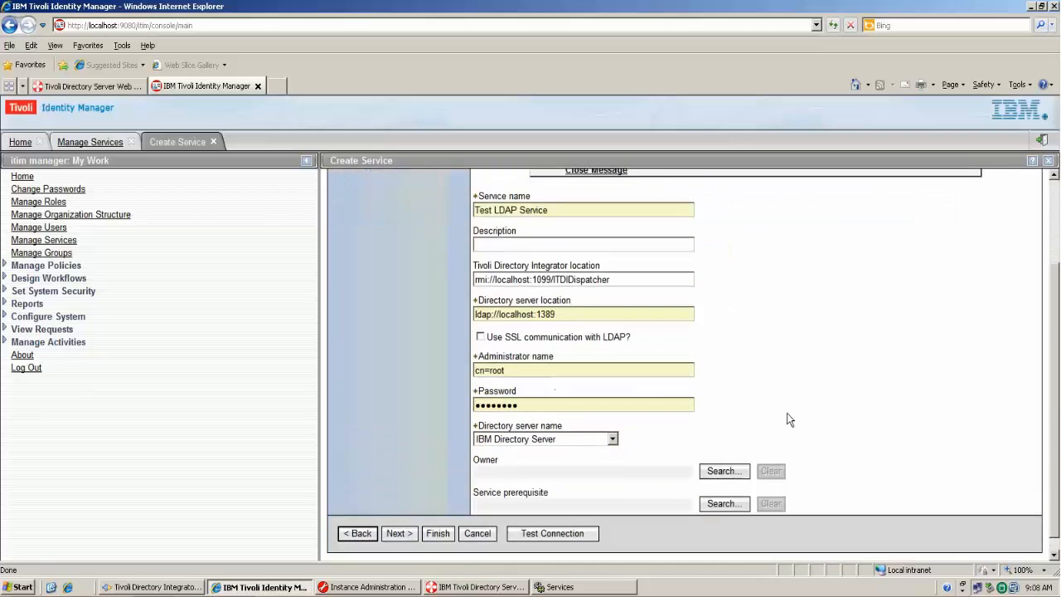
pyautogui.click(396, 534)
# - Set user base DN ou=People,o=intiGrow, group base DN ou=Groups,o=intiGrow and user RDN attribute CN
pyautogui.write('o')
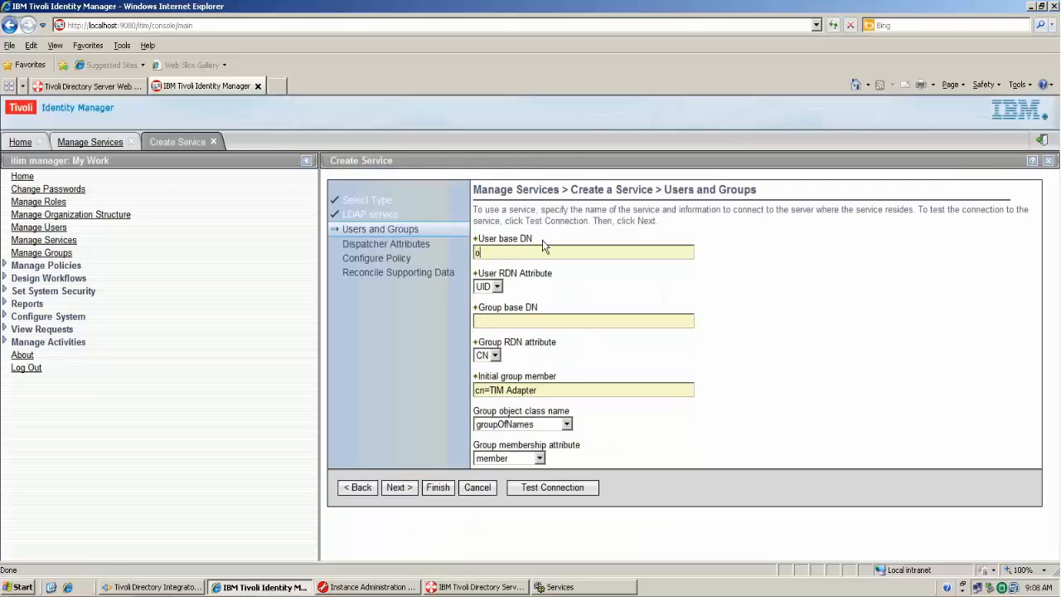
pyautogui.write('u=Peop')
pyautogui.write('le,o=inti')
pyautogui.write('Grow')
pyautogui.write('ou=Groups,o')
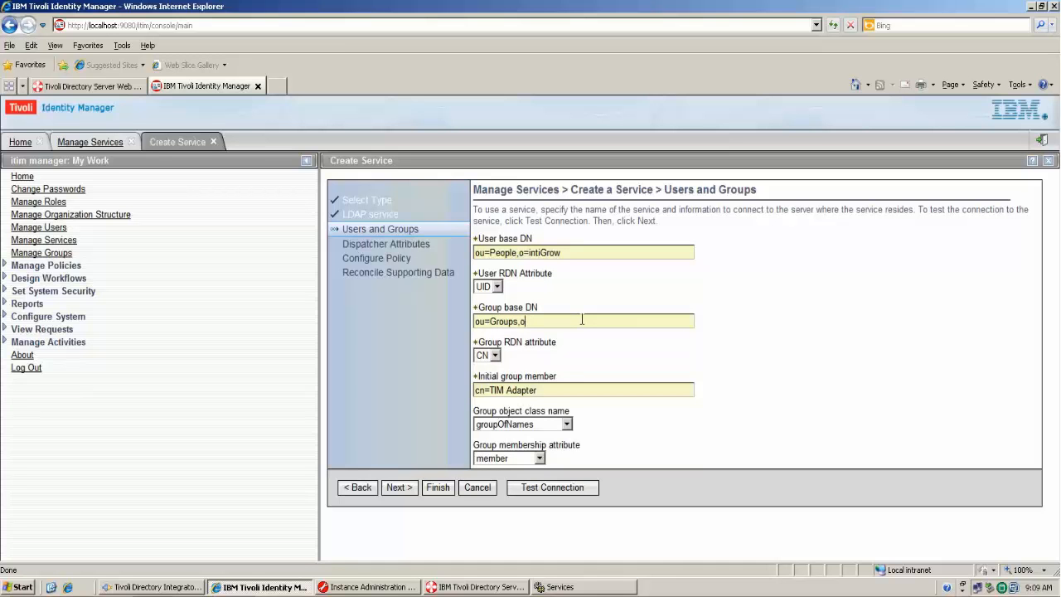
pyautogui.write('=intiGrow')
pyautogui.click(498, 287)
pyautogui.click(490, 312)
pyautogui.click(592, 273)
pyautogui.click(544, 345)
pyautogui.click(620, 361)
# - Keep the default dispatcher, policy and reconciliation settings and finish creating Test LDAP Service
pyautogui.click(396, 487)
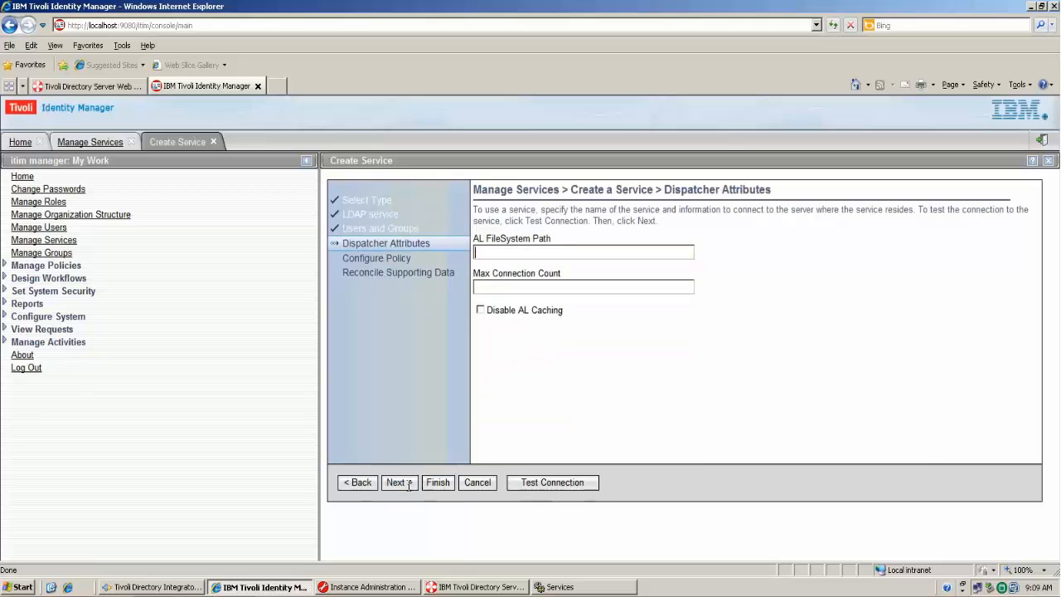
pyautogui.click(403, 482)
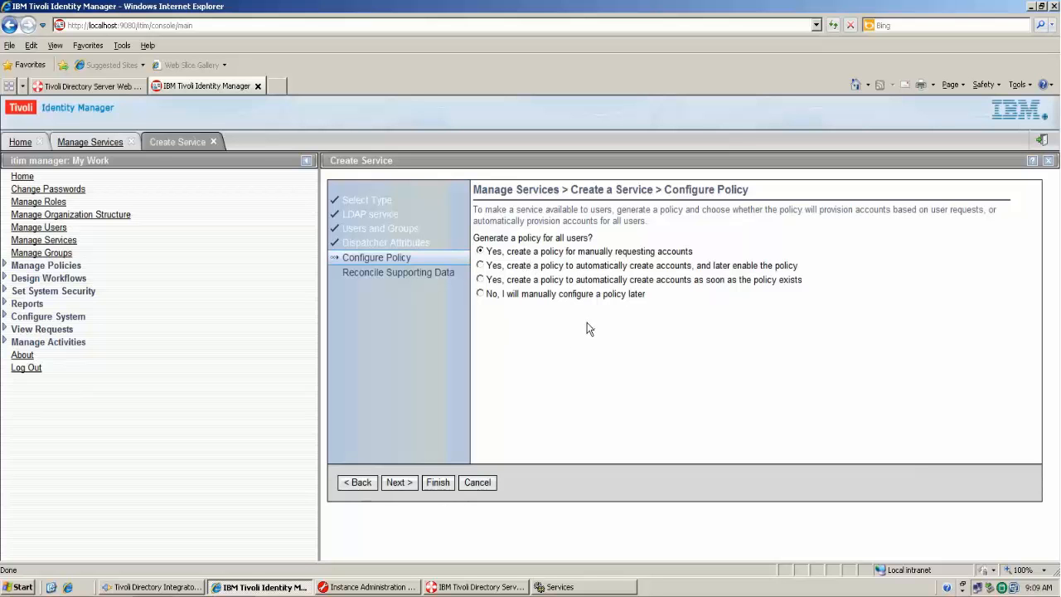
pyautogui.click(397, 484)
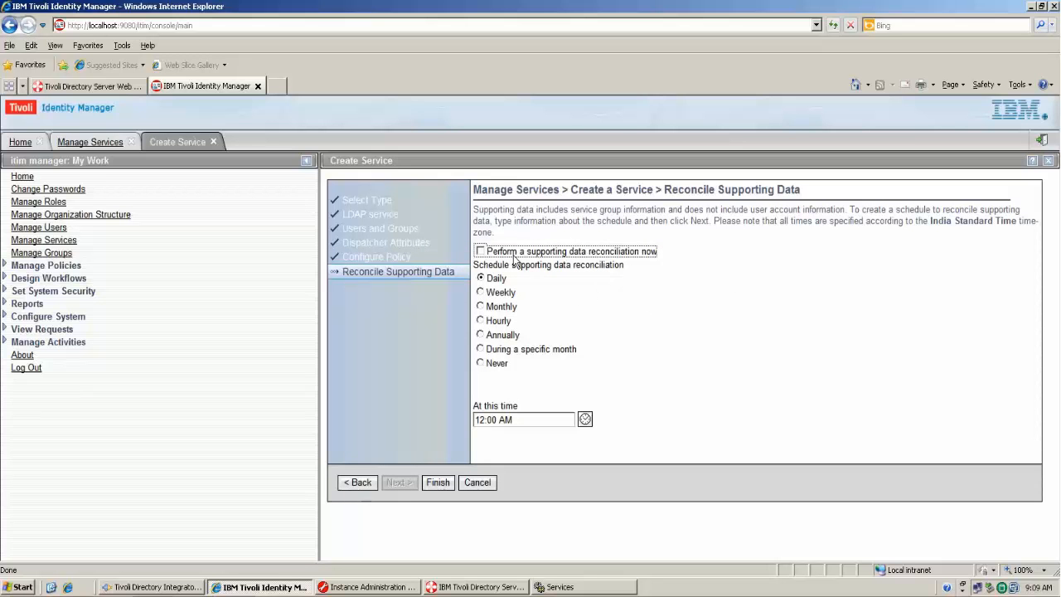
pyautogui.click(576, 321)
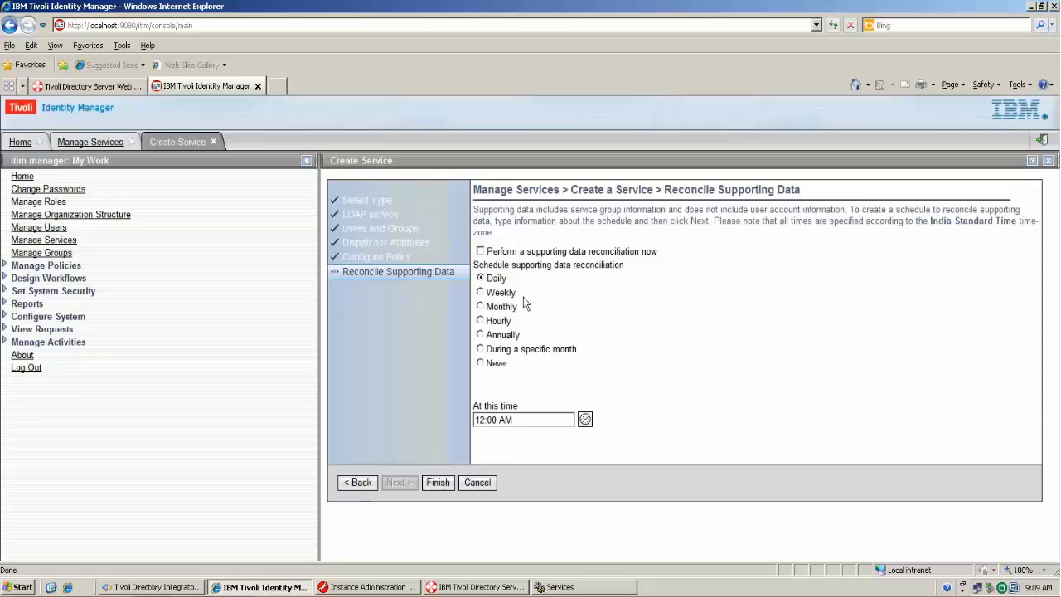
pyautogui.click(438, 483)
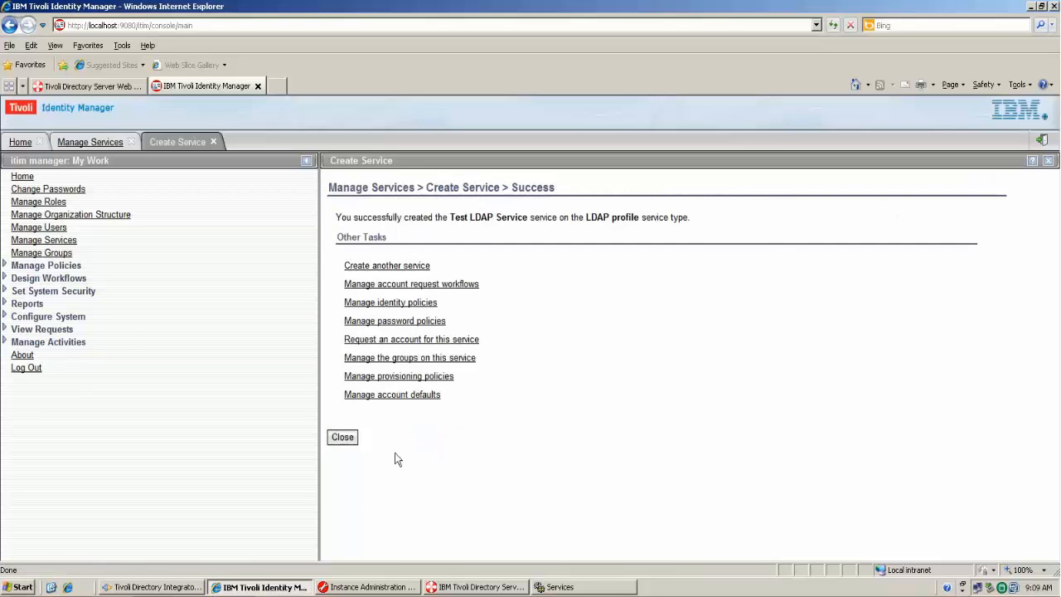
# - Refresh the services list and run Reconcile Now on Test LDAP Service with query None
pyautogui.click(344, 438)
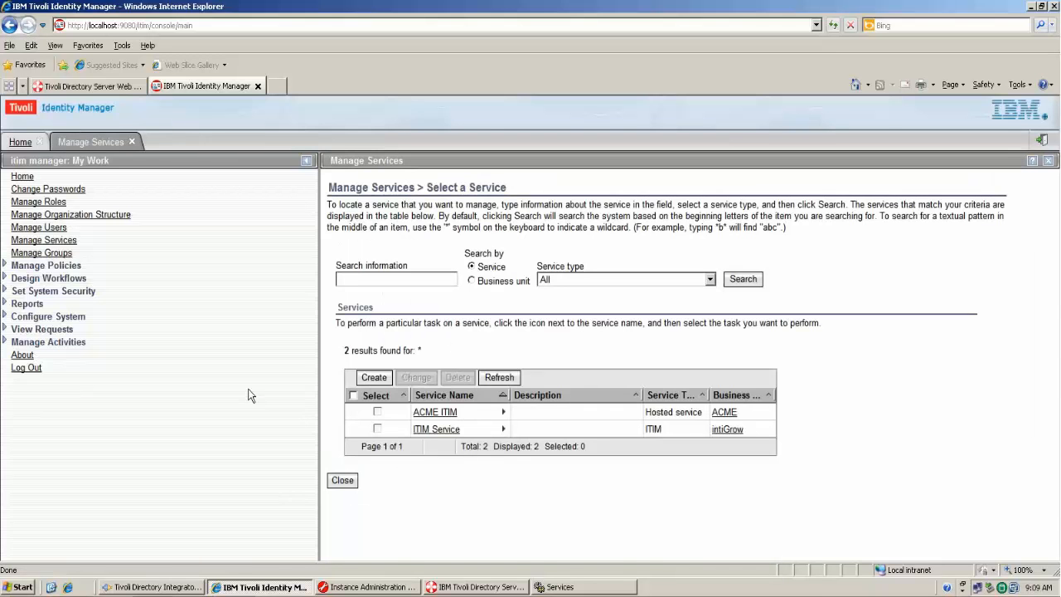
pyautogui.click(513, 382)
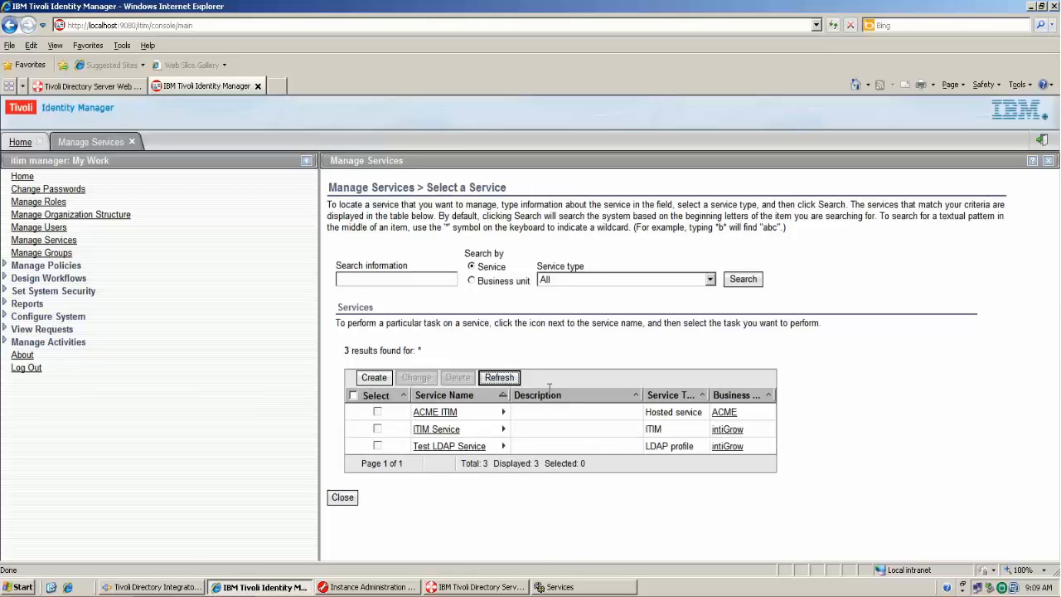
pyautogui.click(504, 446)
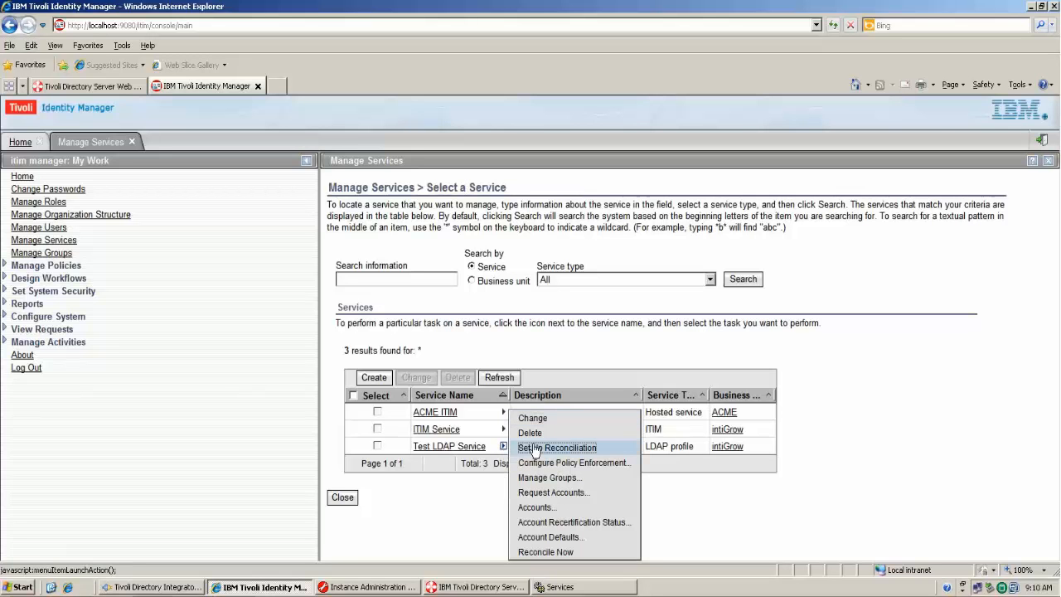
pyautogui.click(545, 552)
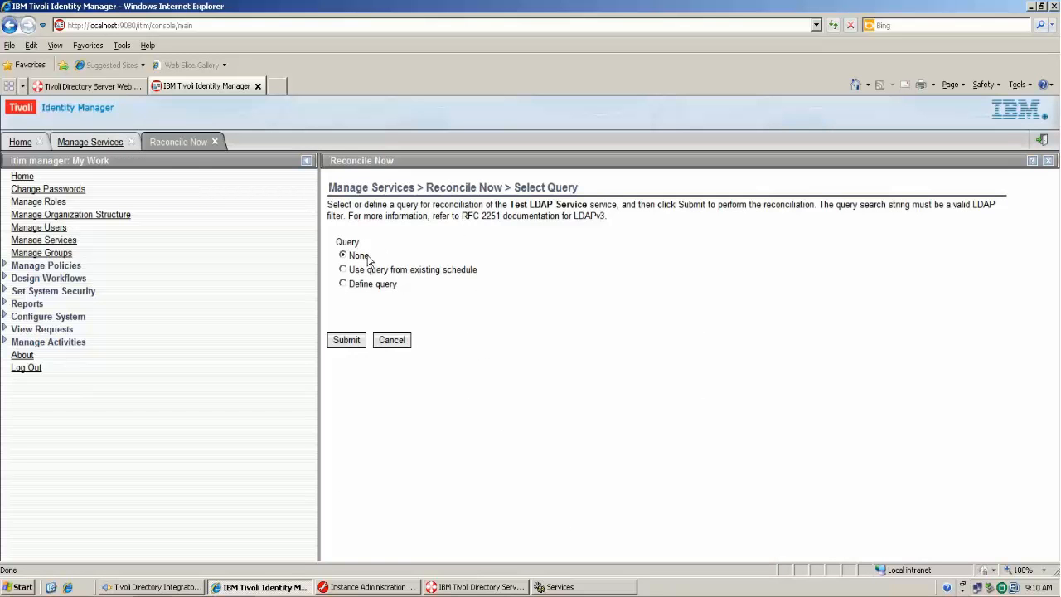
pyautogui.click(348, 340)
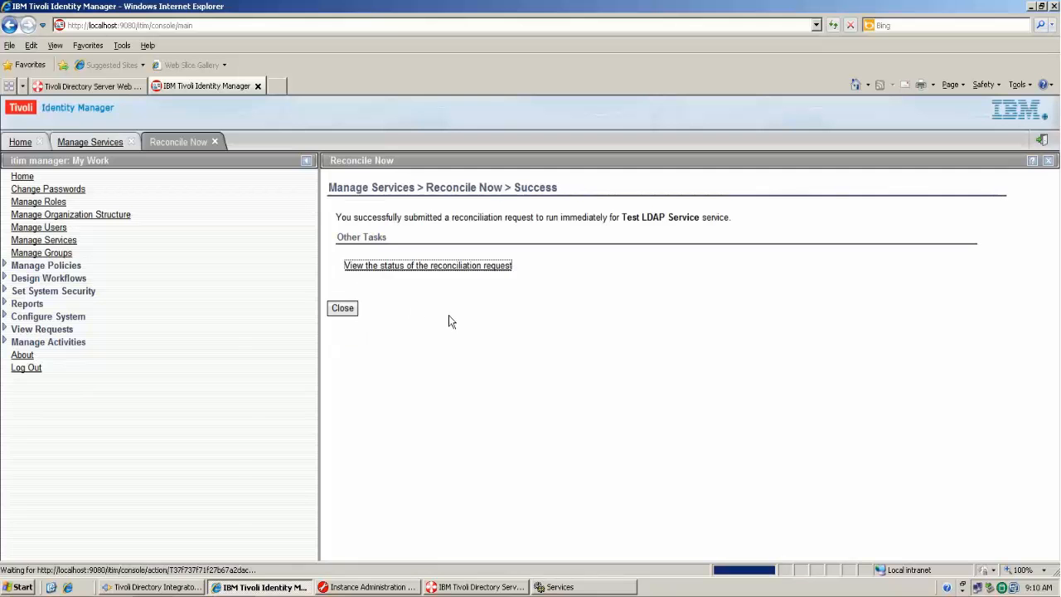
pyautogui.click(343, 307)
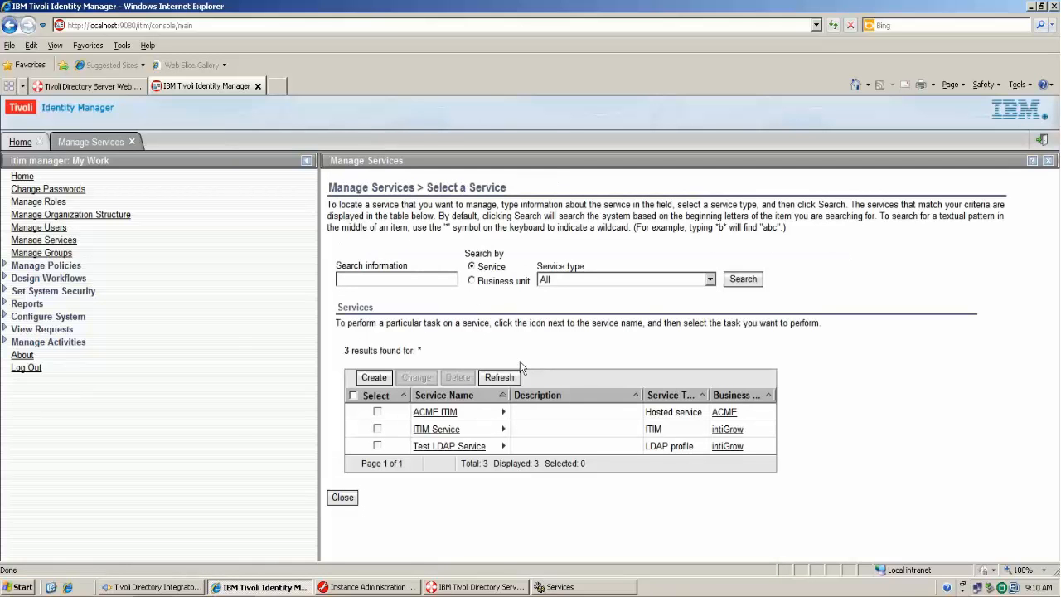
# - View the list of accounts reconciled on Test LDAP Service
pyautogui.click(503, 446)
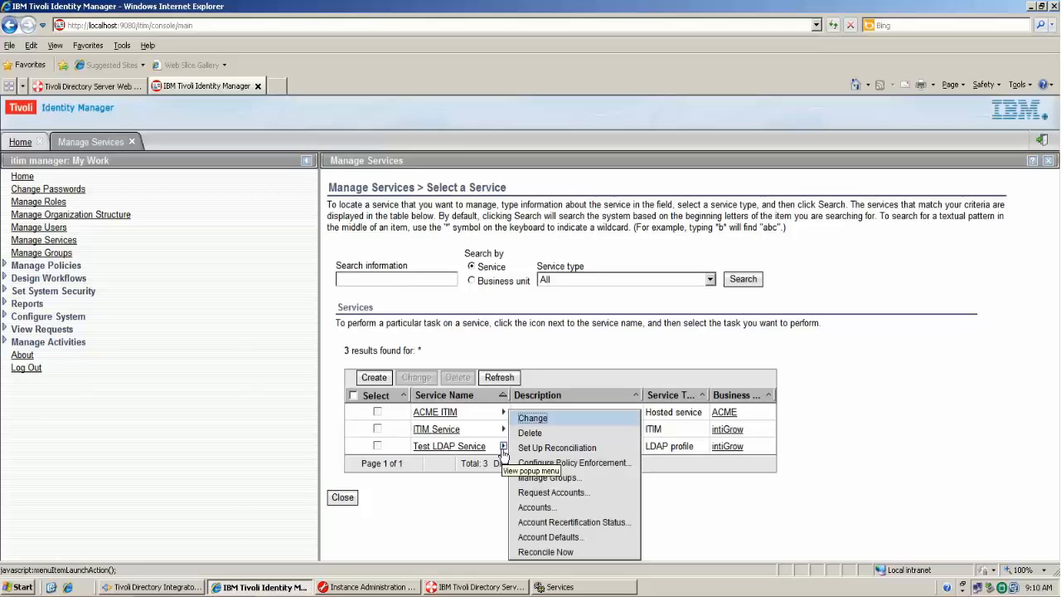
pyautogui.click(556, 507)
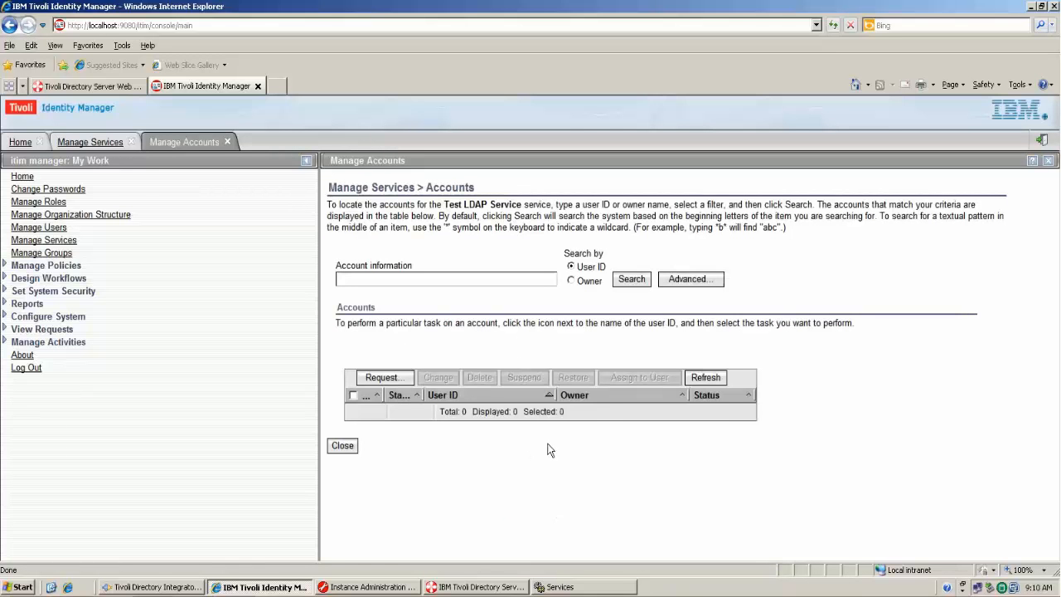
pyautogui.click(706, 377)
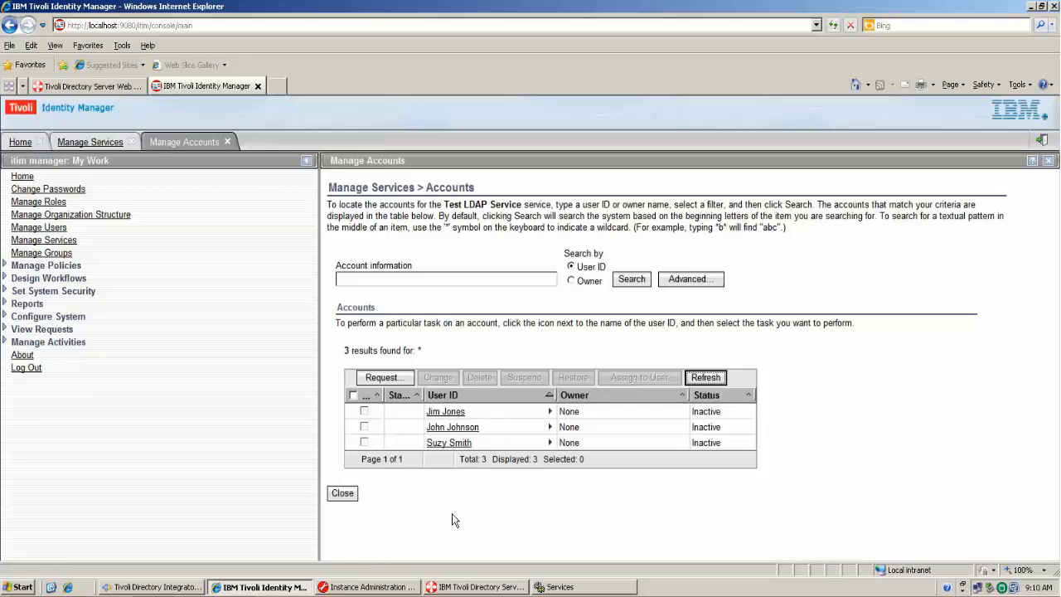
pyautogui.click(349, 495)
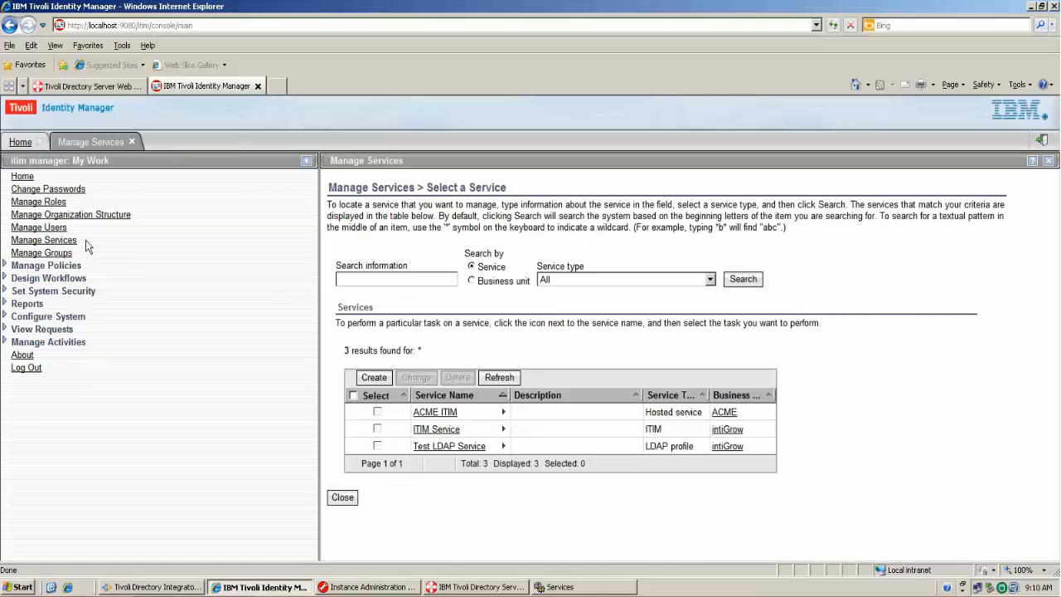
# - Delete the first listed Test LDAP Service account, then switch to the Directory Server tool
pyautogui.click(503, 447)
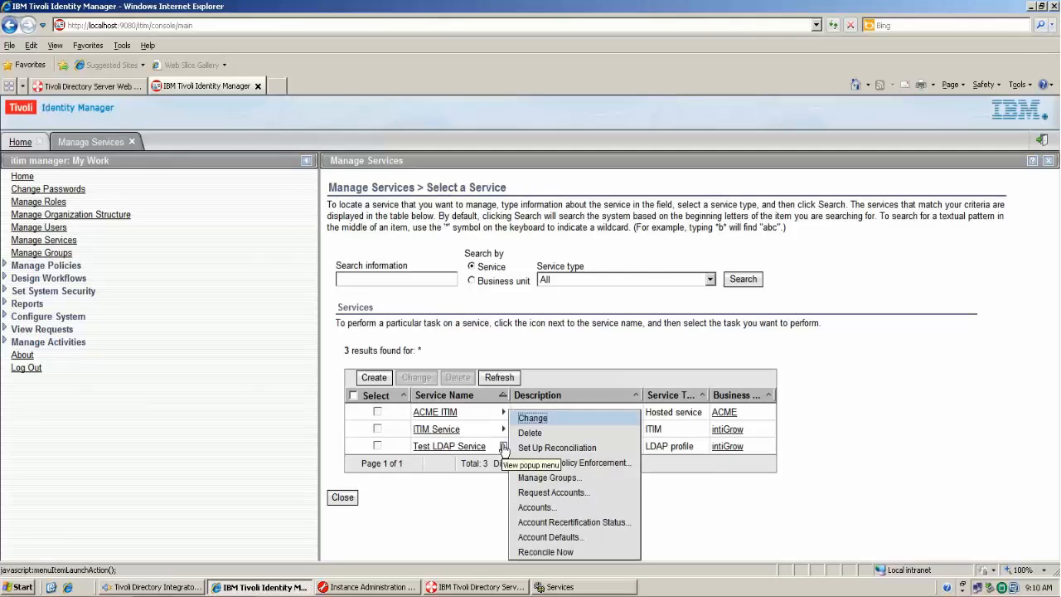
pyautogui.click(536, 508)
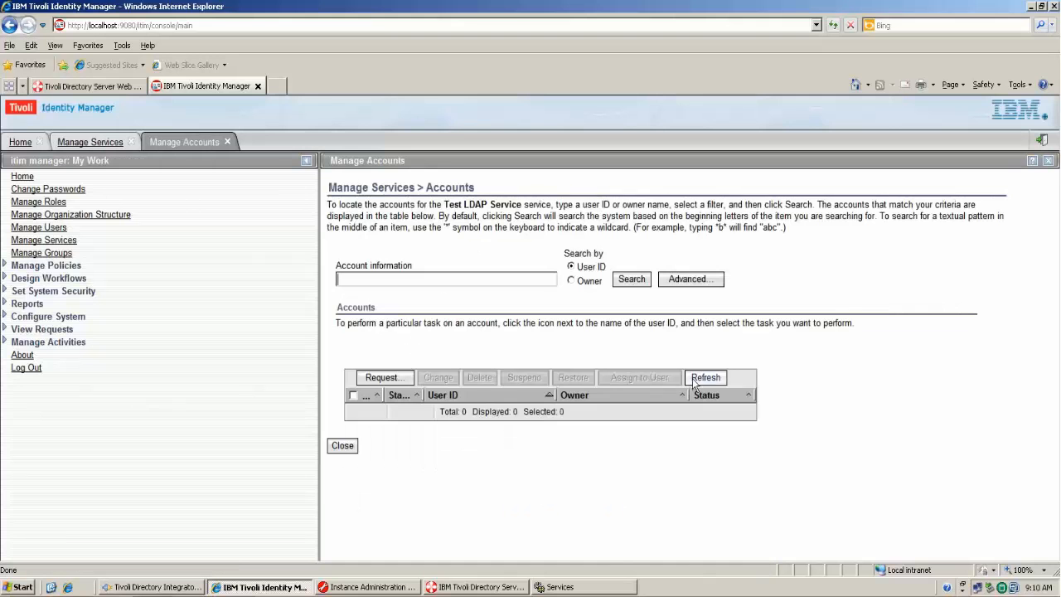
pyautogui.click(697, 380)
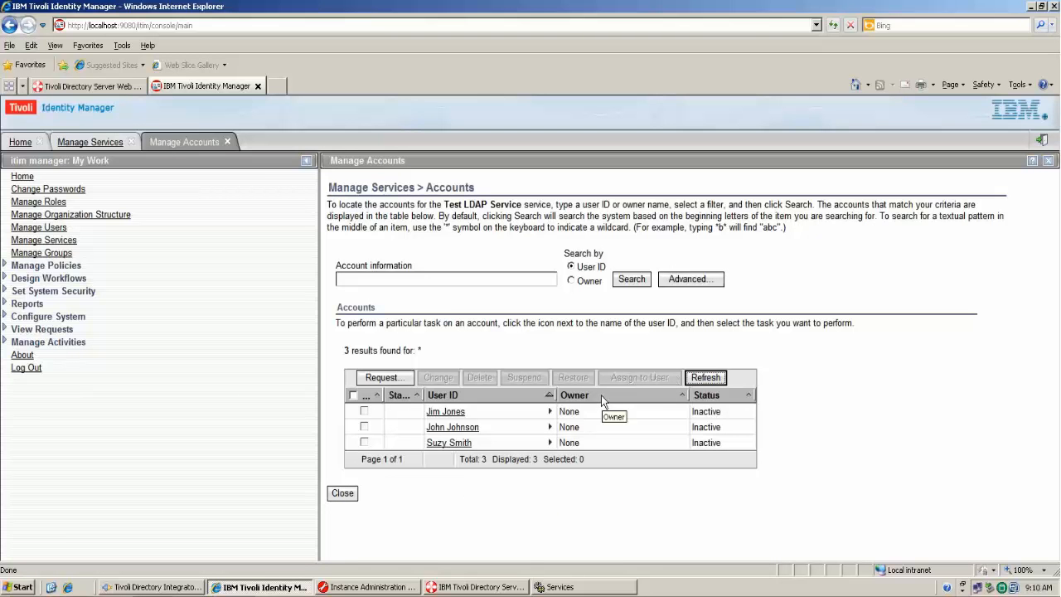
pyautogui.click(364, 412)
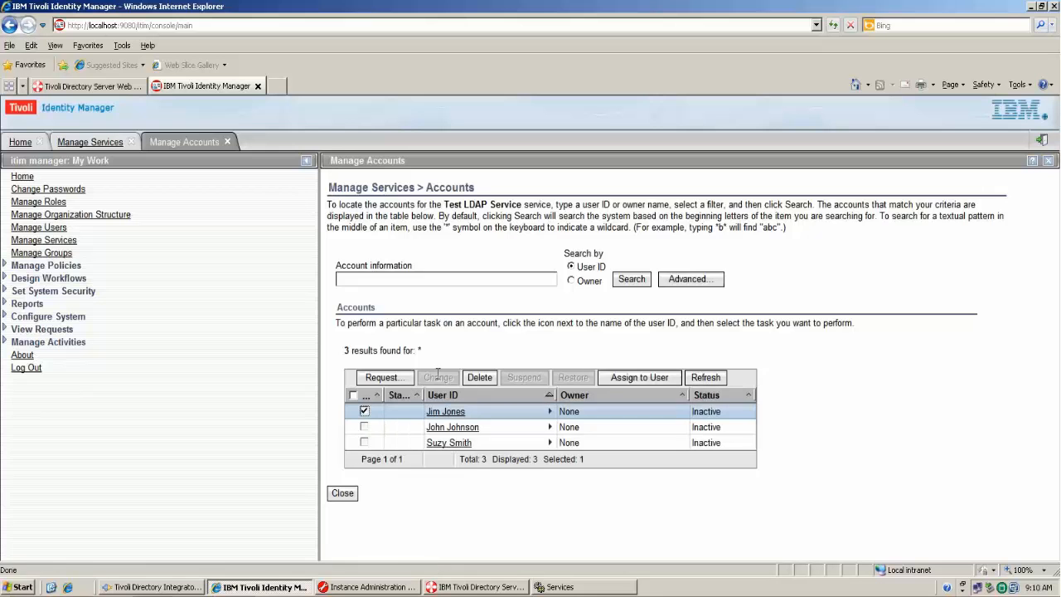
pyautogui.click(469, 377)
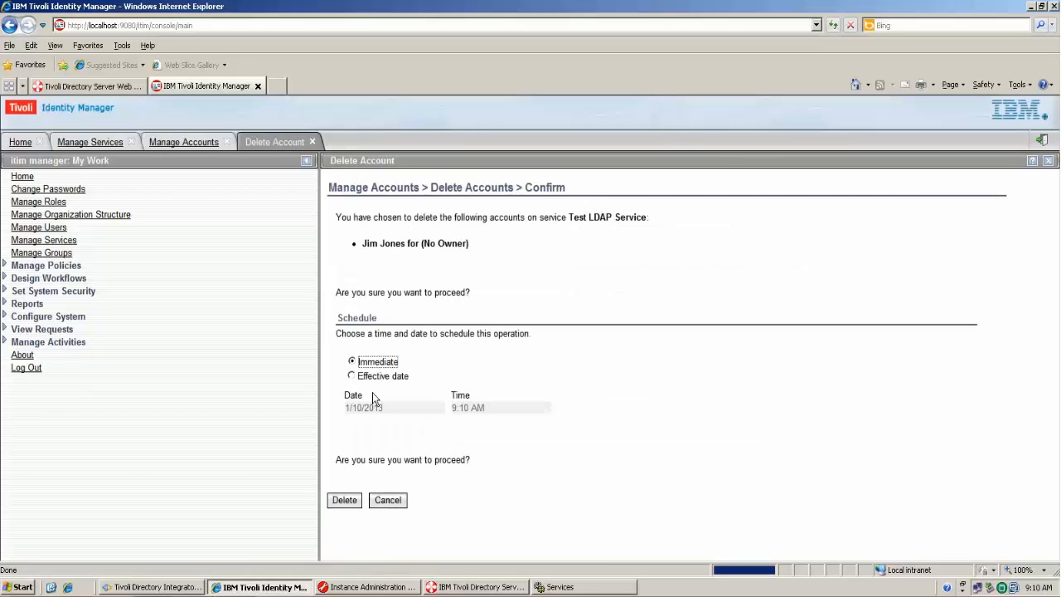
pyautogui.click(348, 501)
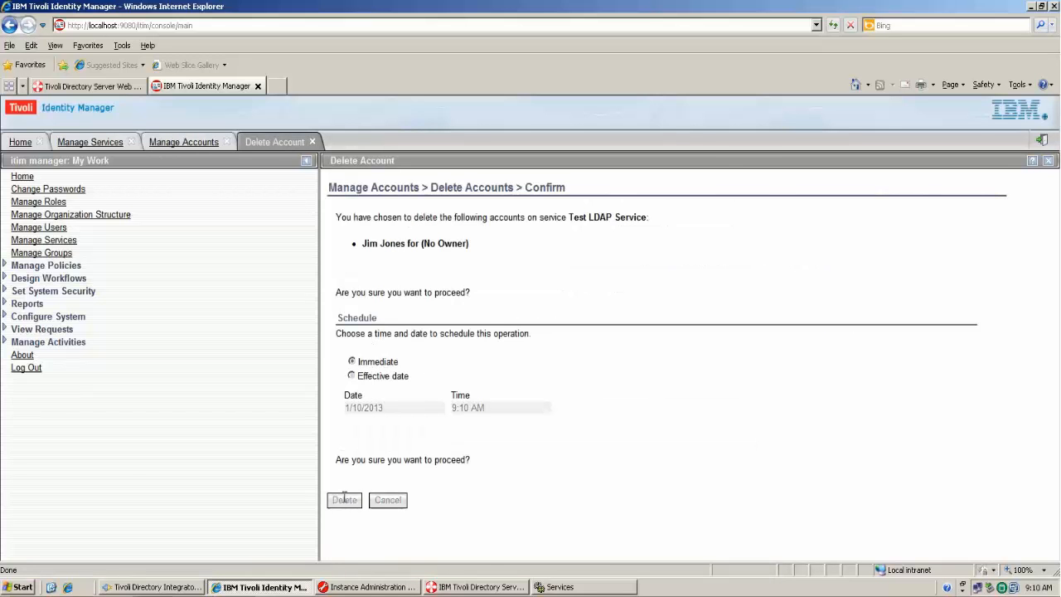
pyautogui.click(342, 347)
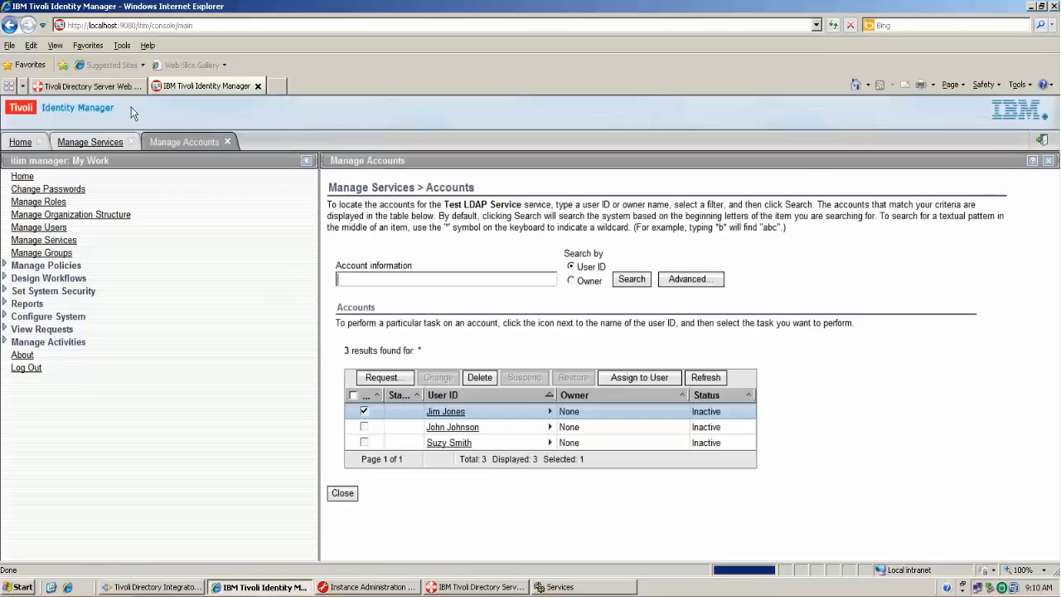
pyautogui.click(124, 85)
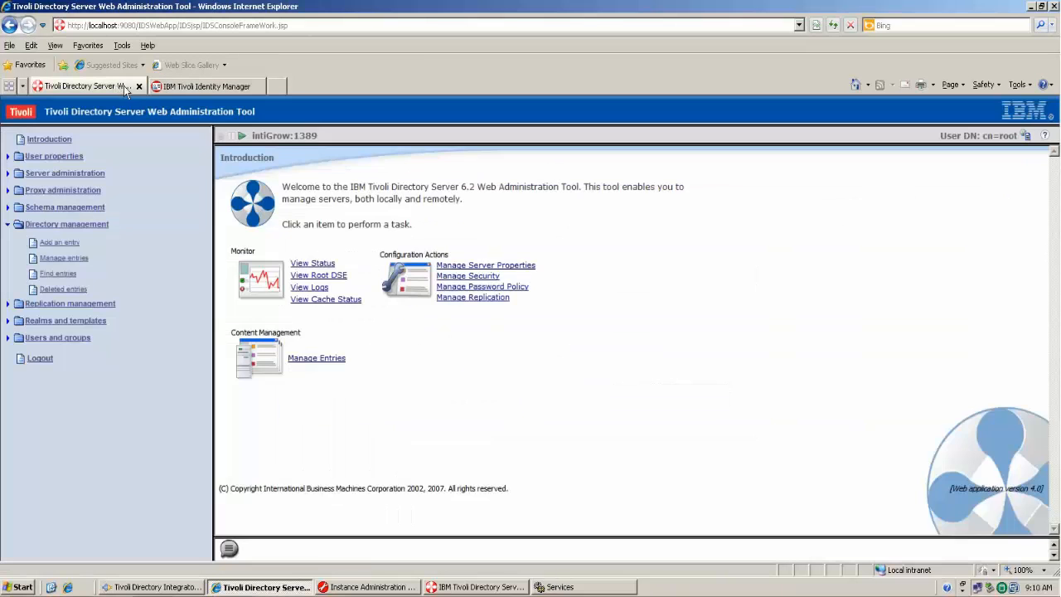
# - Confirm ou=People under o=intigrow now holds only two person entries, then return to Identity Manager
pyautogui.click(75, 259)
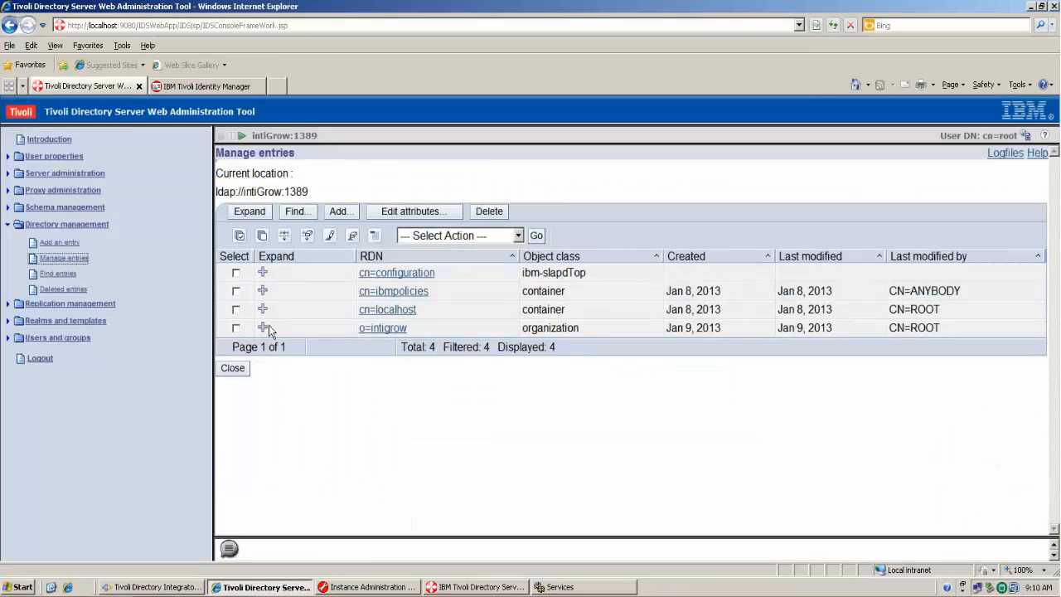
pyautogui.click(263, 328)
pyautogui.click(270, 288)
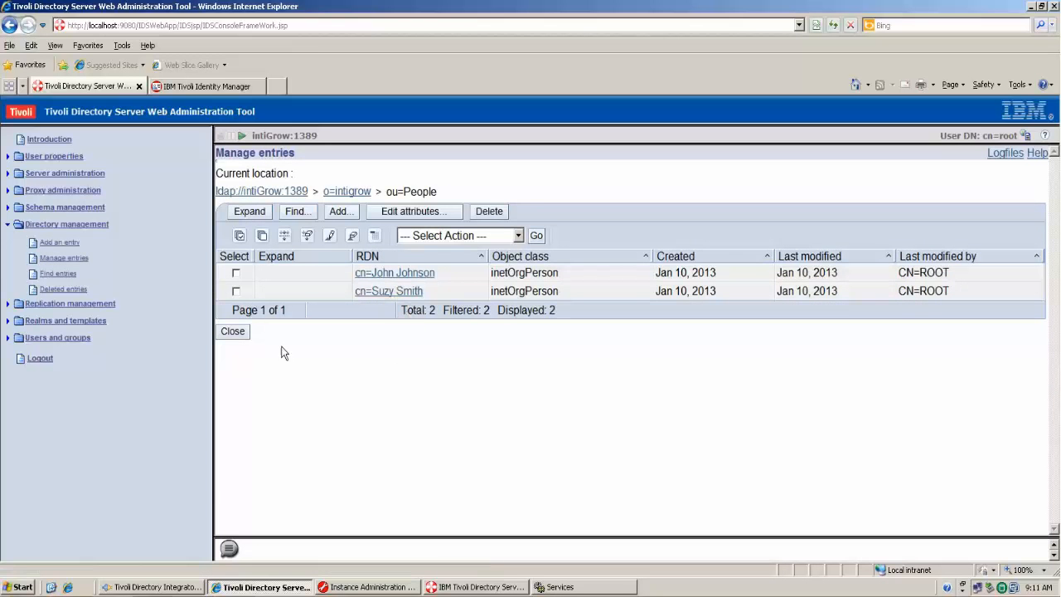
pyautogui.click(235, 333)
pyautogui.click(236, 88)
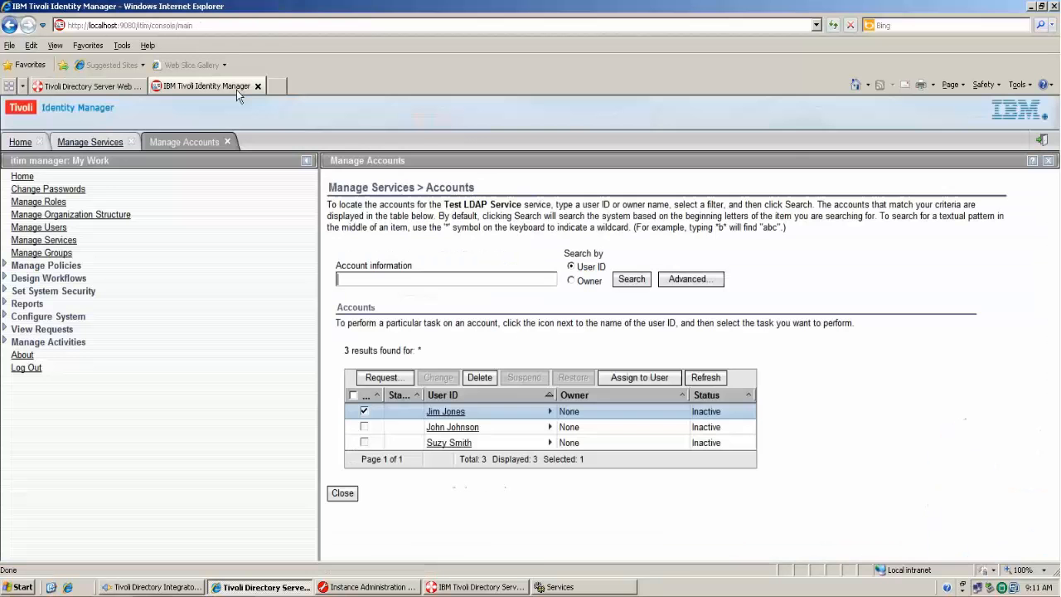
# - Close the accounts page and list all users in Manage Users with Include accounts unchecked
pyautogui.click(343, 495)
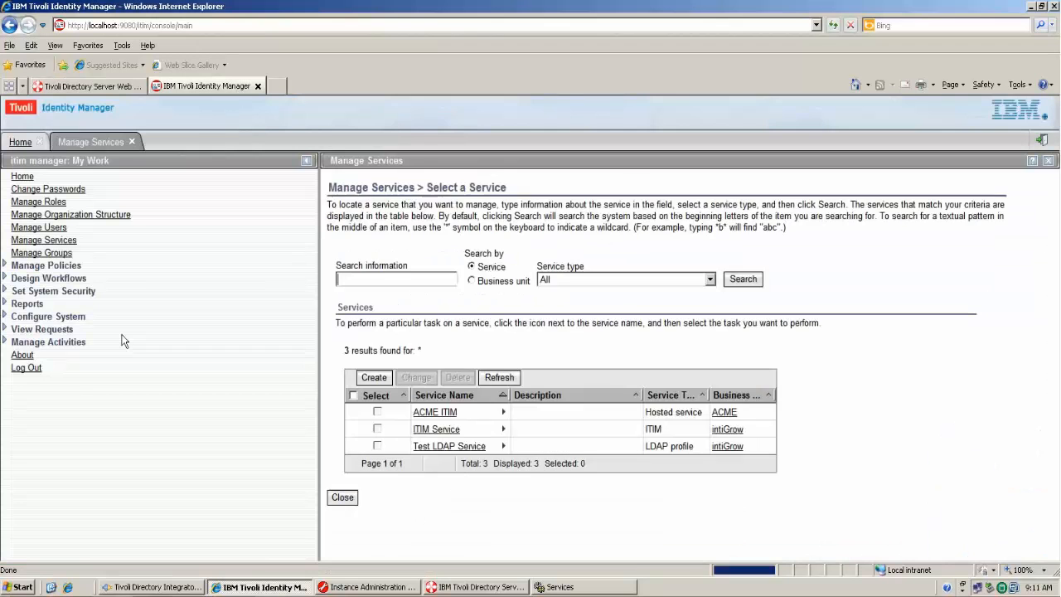
pyautogui.click(49, 229)
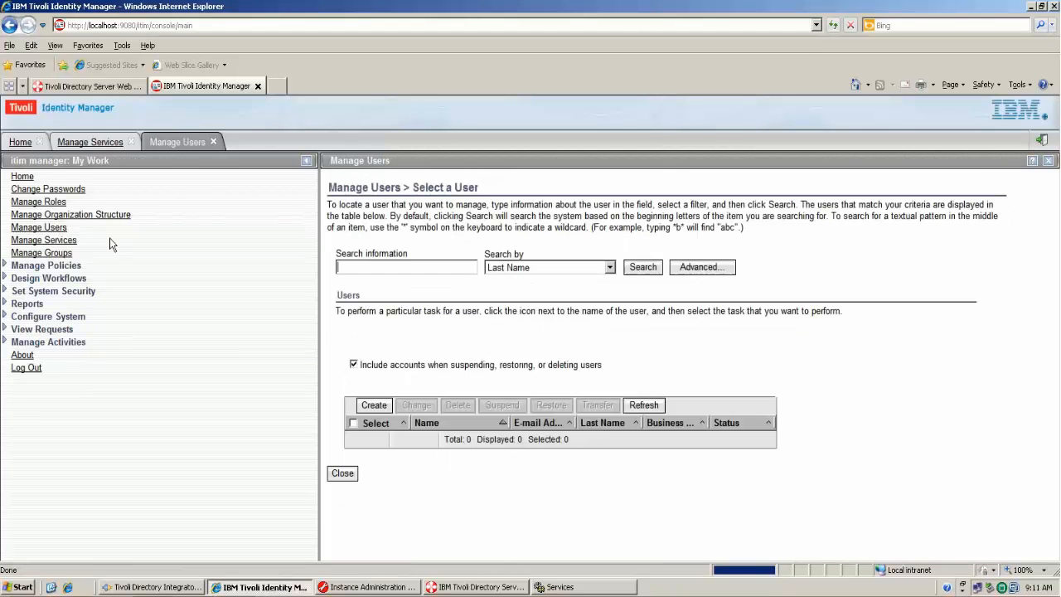
pyautogui.click(564, 367)
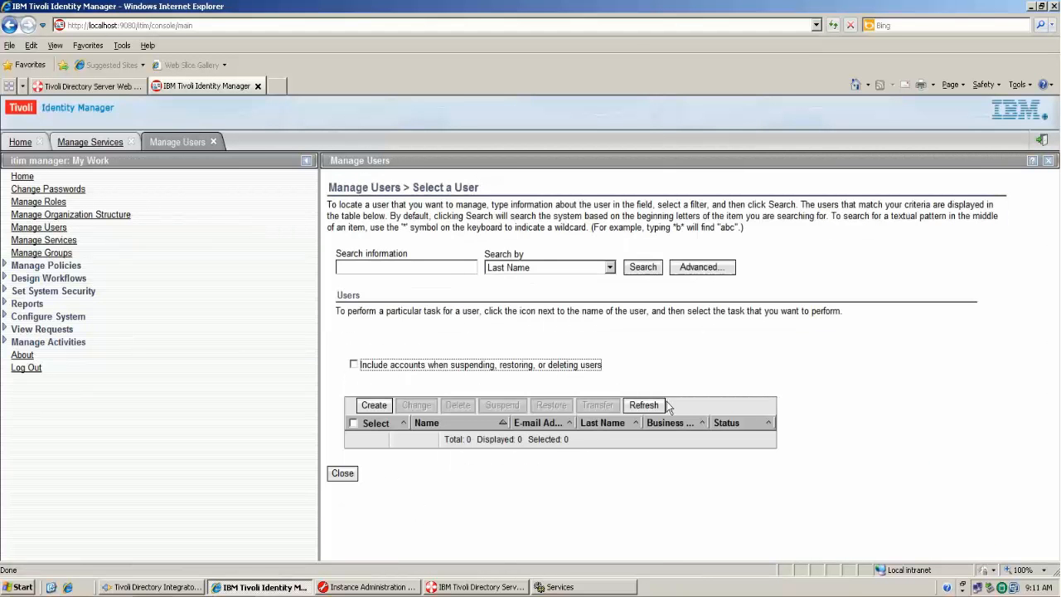
pyautogui.click(654, 407)
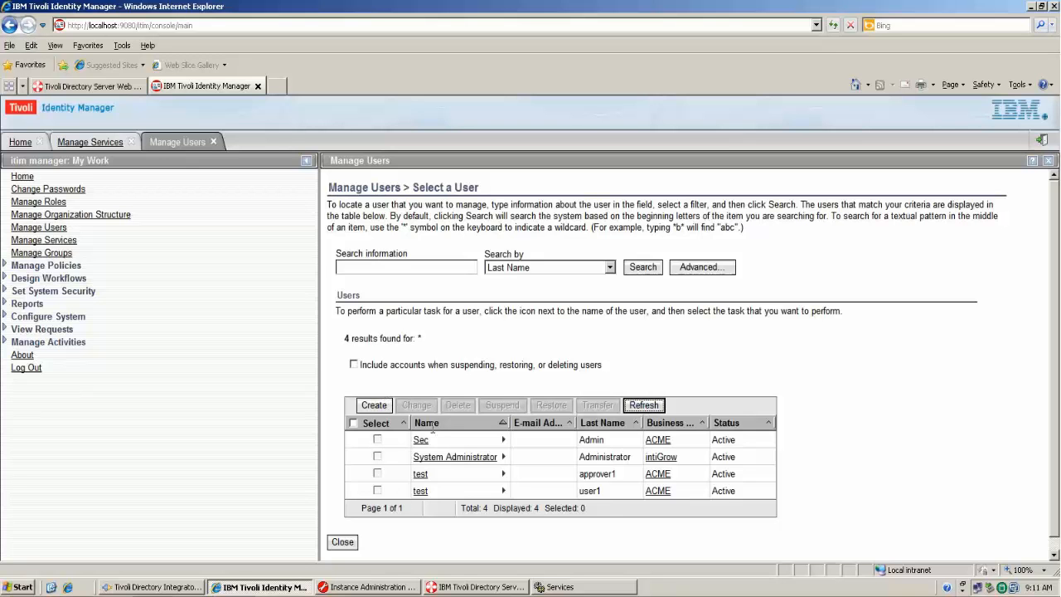
# - Start a new Person in intiGrow and fill in the new user's last name and full name
pyautogui.click(386, 410)
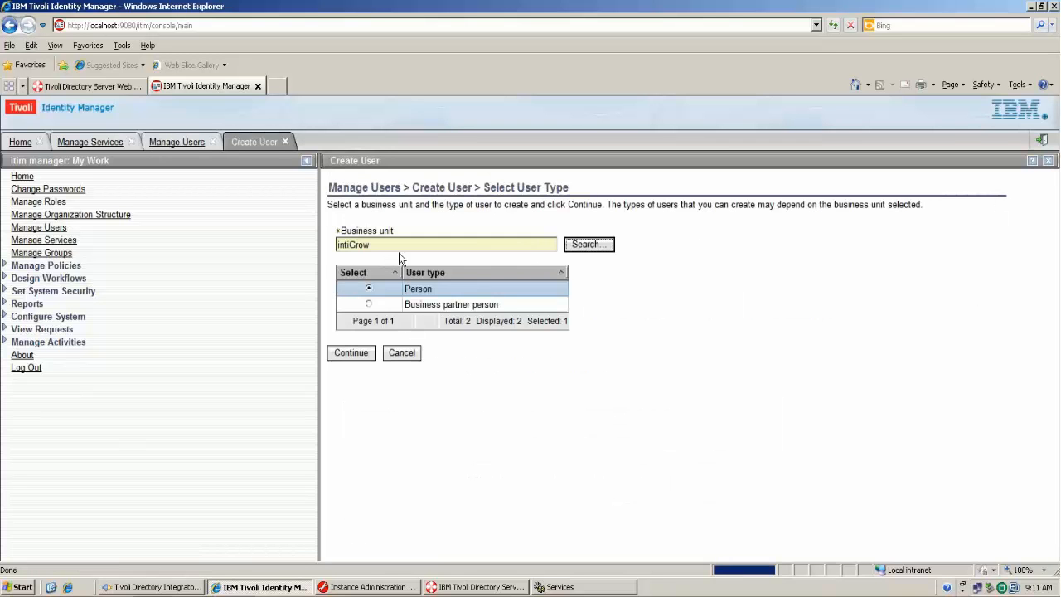
pyautogui.click(359, 352)
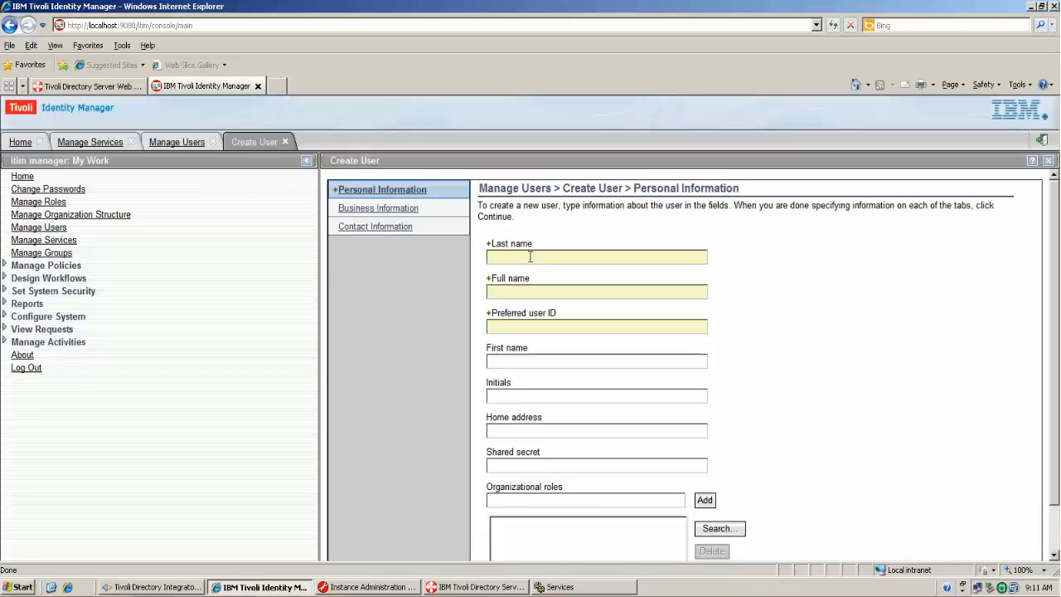
pyautogui.write('Donald')
pyautogui.press('Tab')
pyautogui.write('Don Donal')
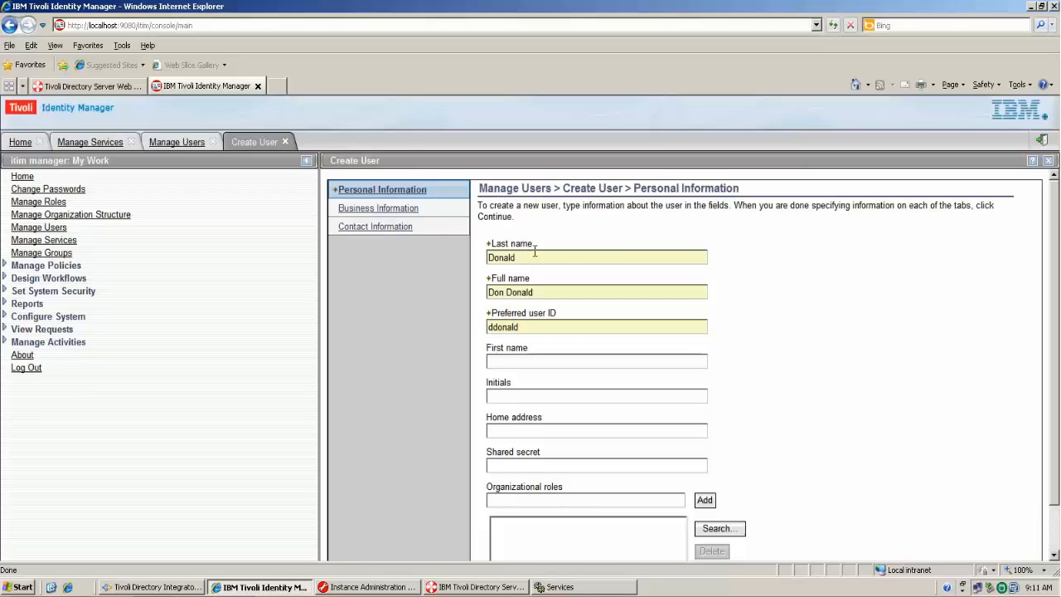
pyautogui.scroll(-2, 768, 444)
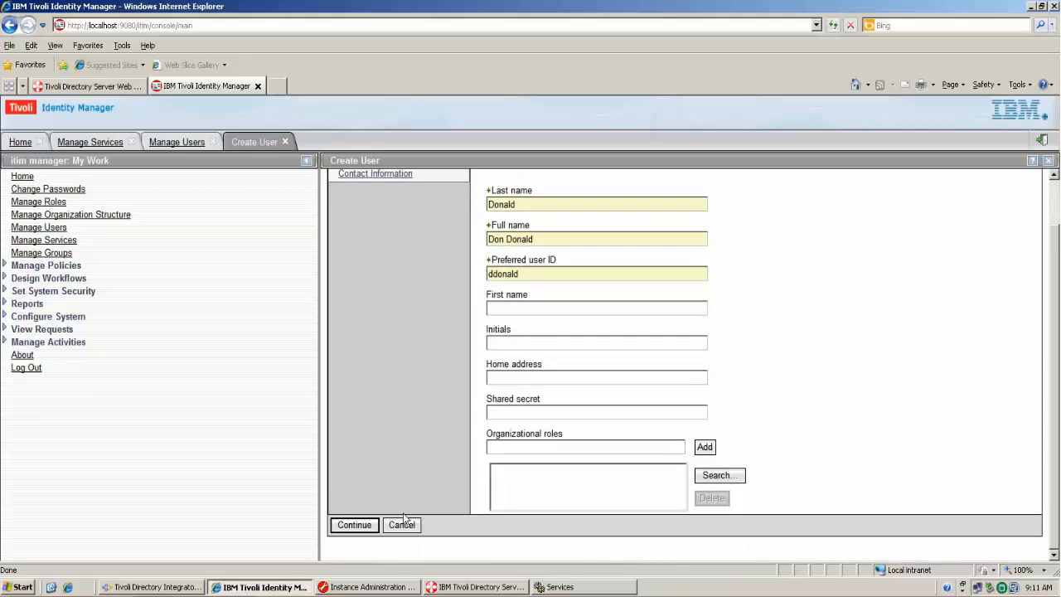
pyautogui.click(354, 525)
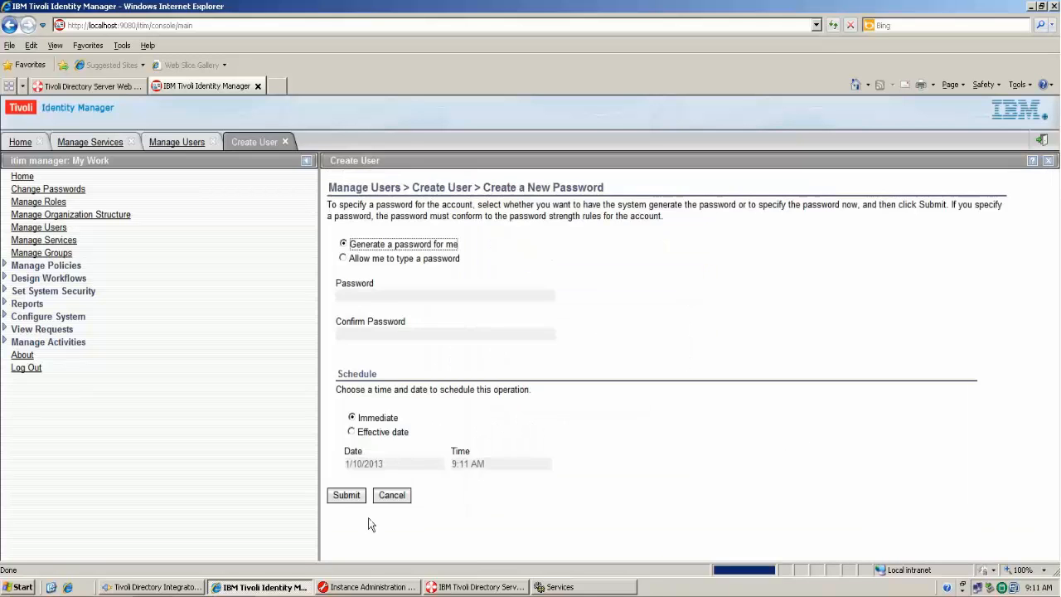
# - Give the new user a self-typed password, submit the request and close the confirmation
pyautogui.click(343, 258)
pyautogui.click(359, 298)
pyautogui.write('•••••')
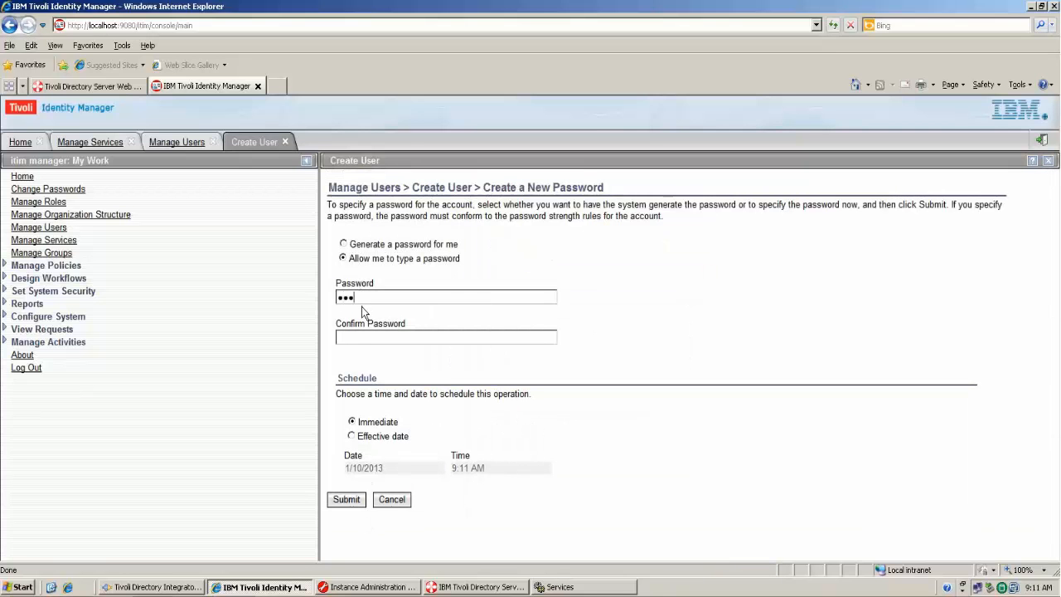
pyautogui.press('Tab')
pyautogui.write('•••')
pyautogui.click(348, 501)
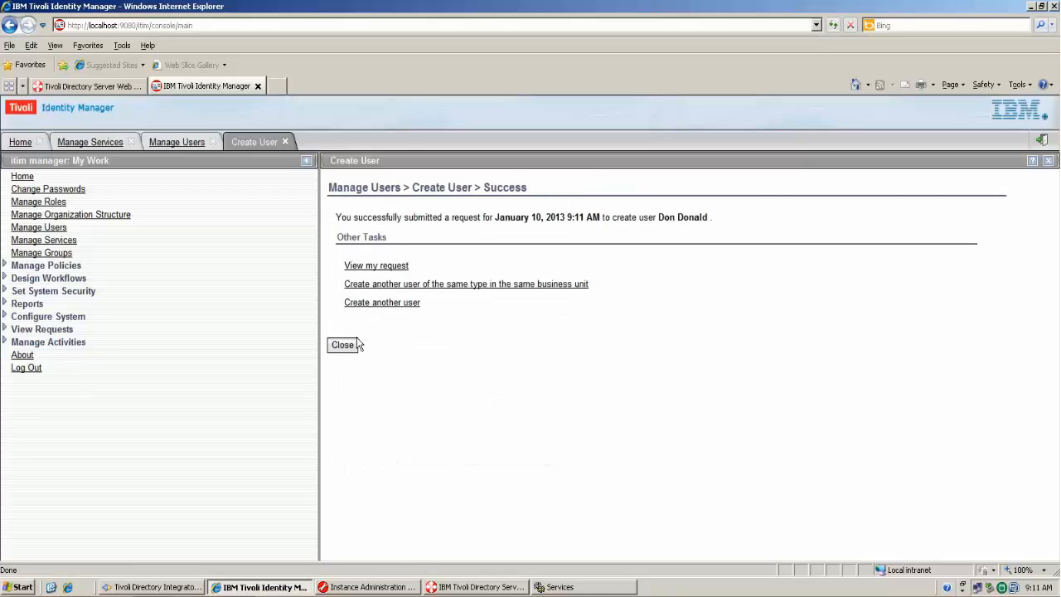
pyautogui.click(352, 344)
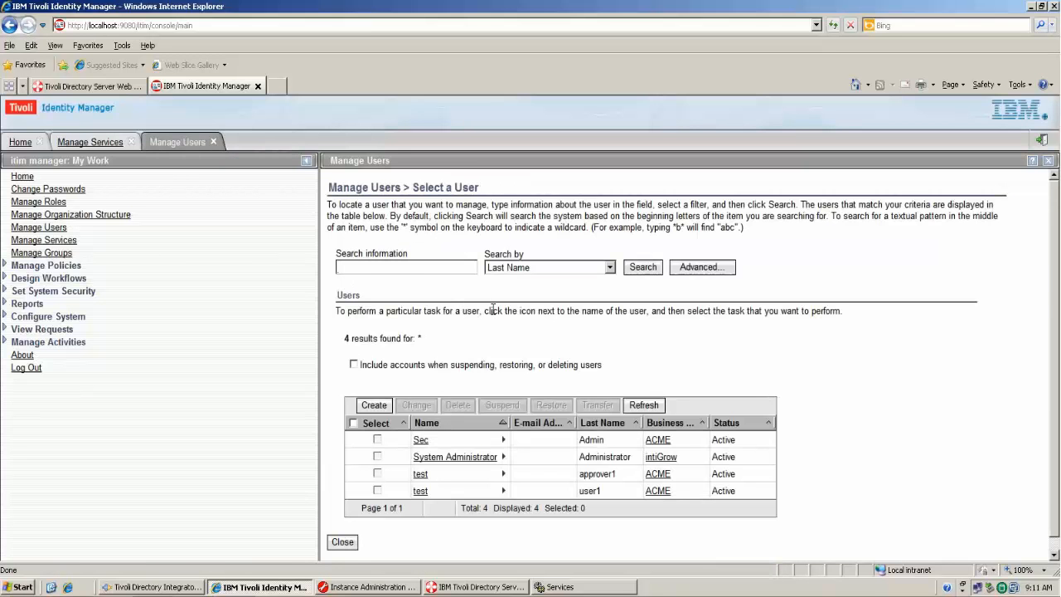
# - Refresh the users and verify the new user holds only an ITIM Service account, then return to Manage Services
pyautogui.click(643, 404)
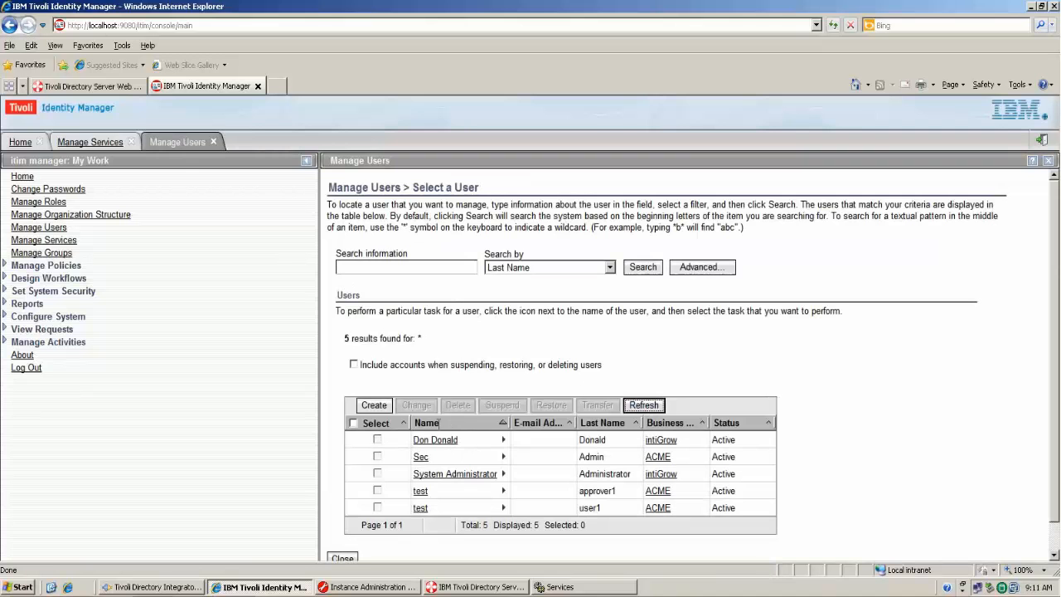
pyautogui.click(504, 441)
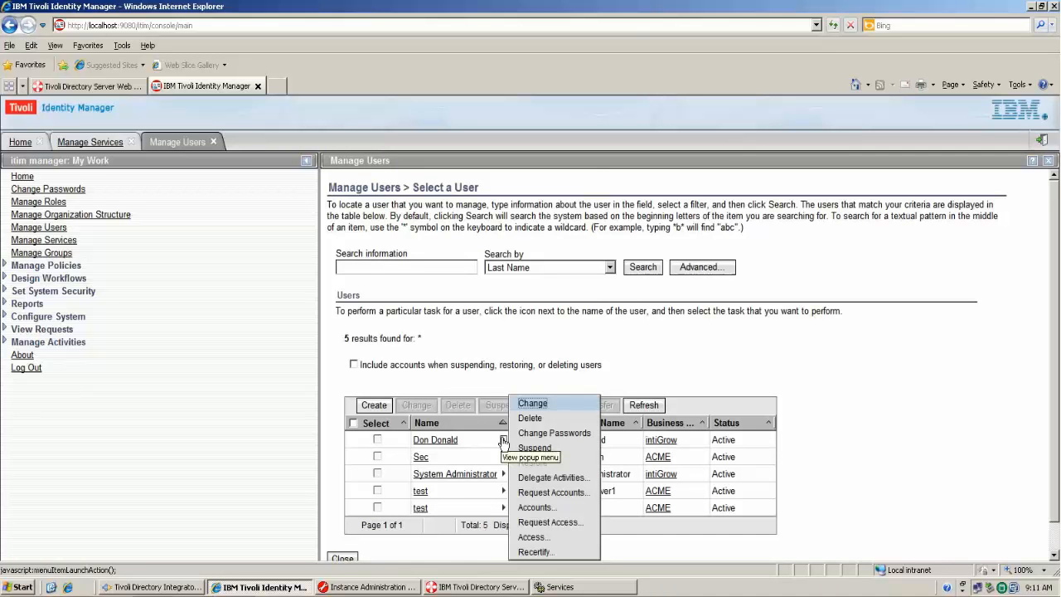
pyautogui.click(534, 506)
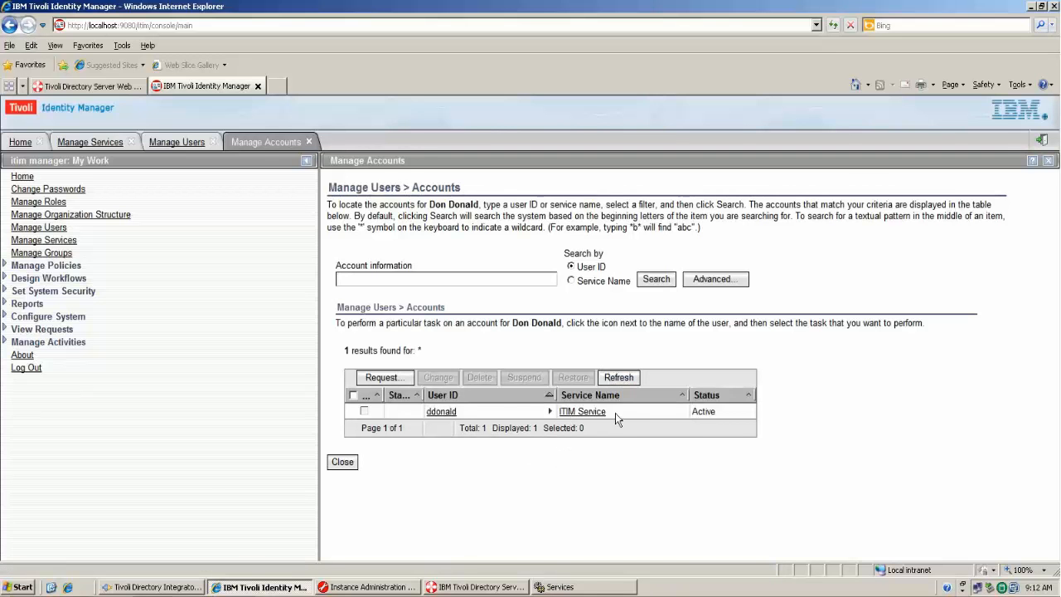
pyautogui.click(343, 463)
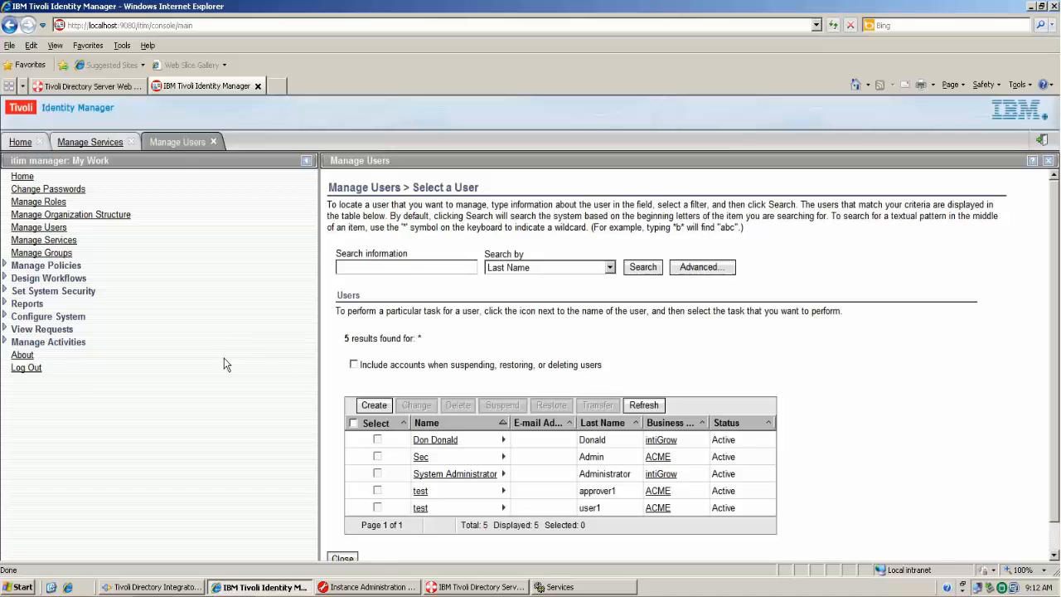
pyautogui.click(73, 241)
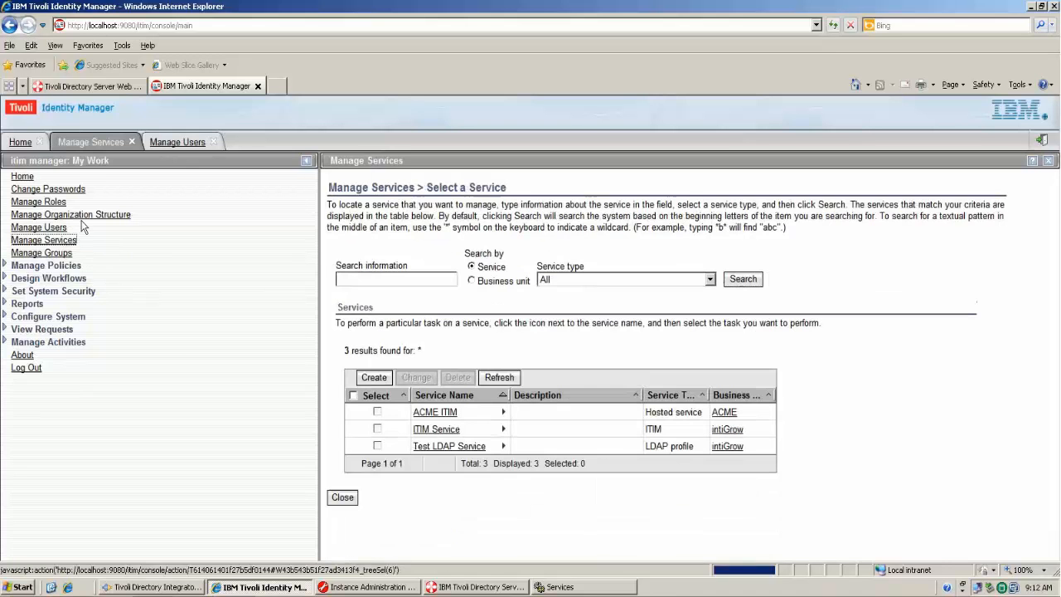
# - Open Account Defaults from the Test LDAP Service task menu
pyautogui.click(504, 446)
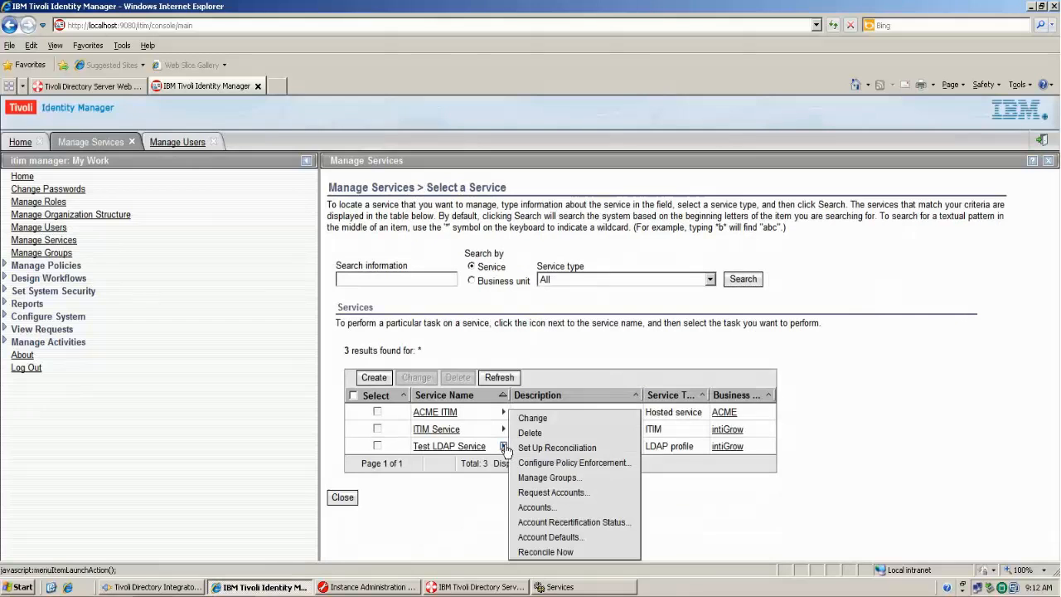
pyautogui.click(561, 539)
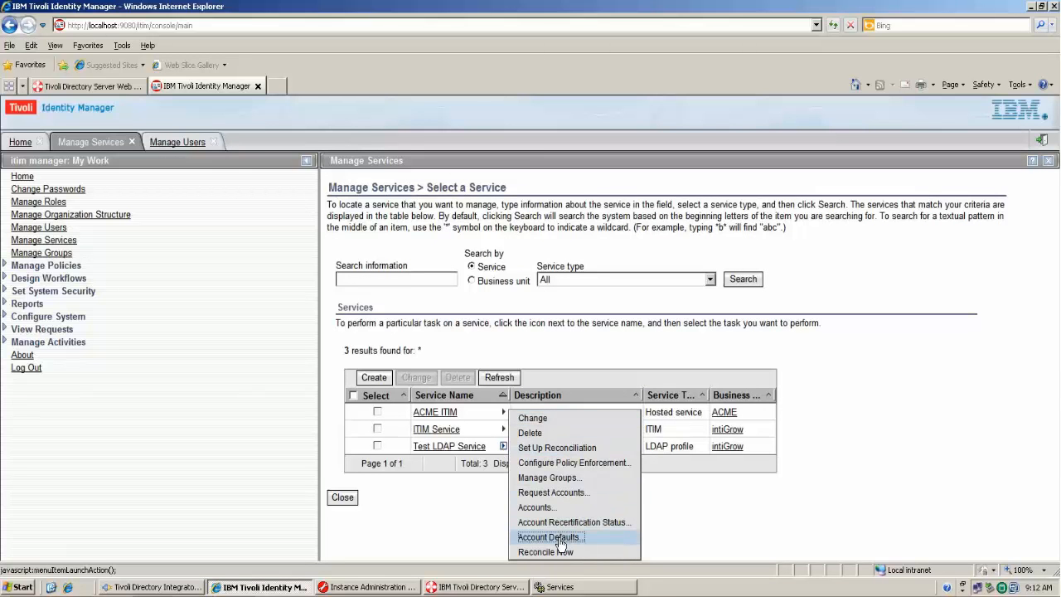
# - Add a Full name account default mapped to the person's Full name attribute
pyautogui.click(372, 262)
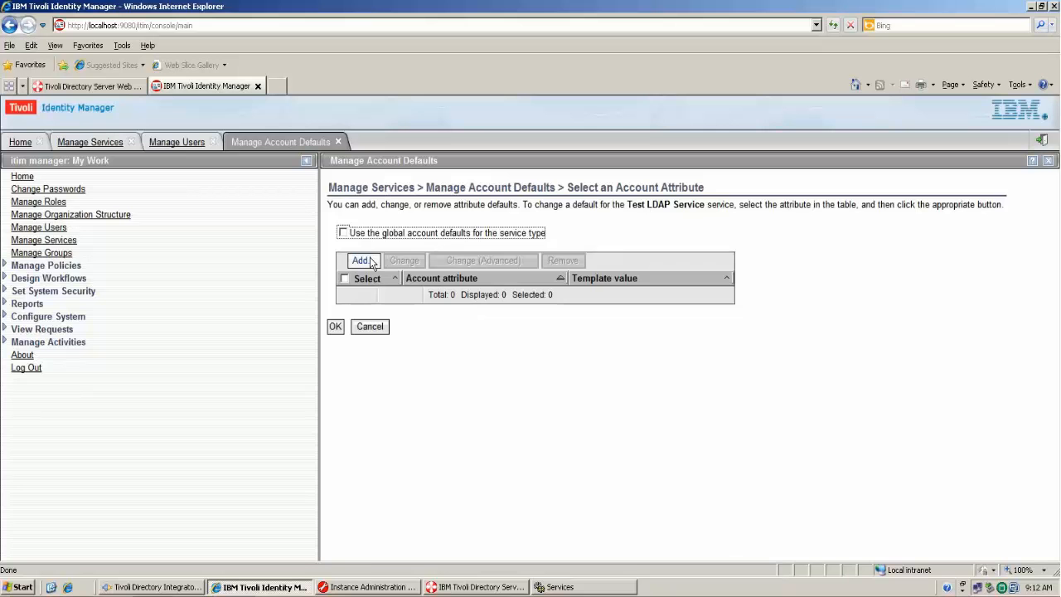
pyautogui.scroll(-2, 322, 367)
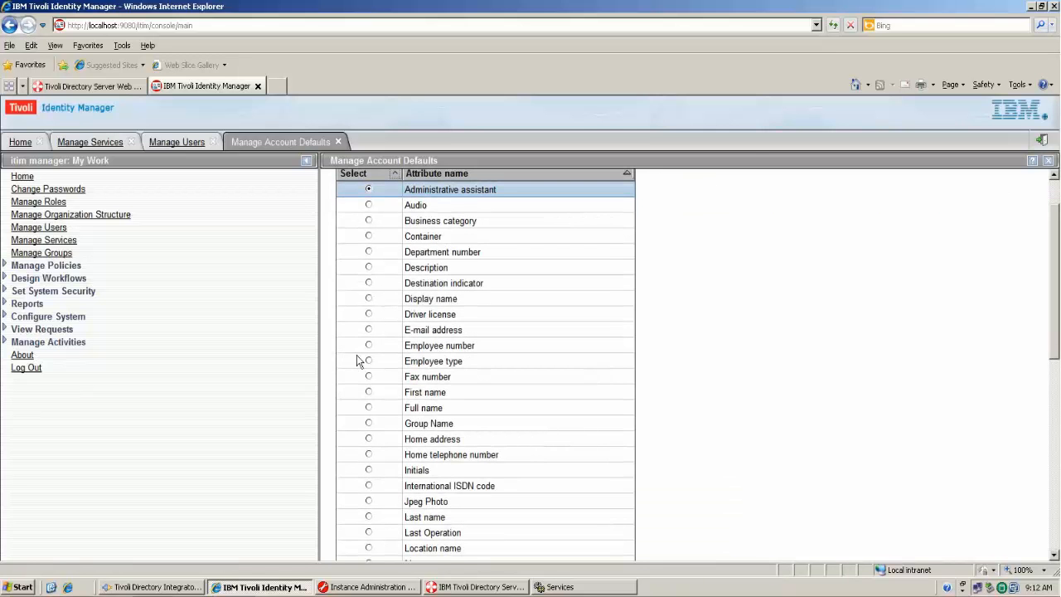
pyautogui.click(368, 407)
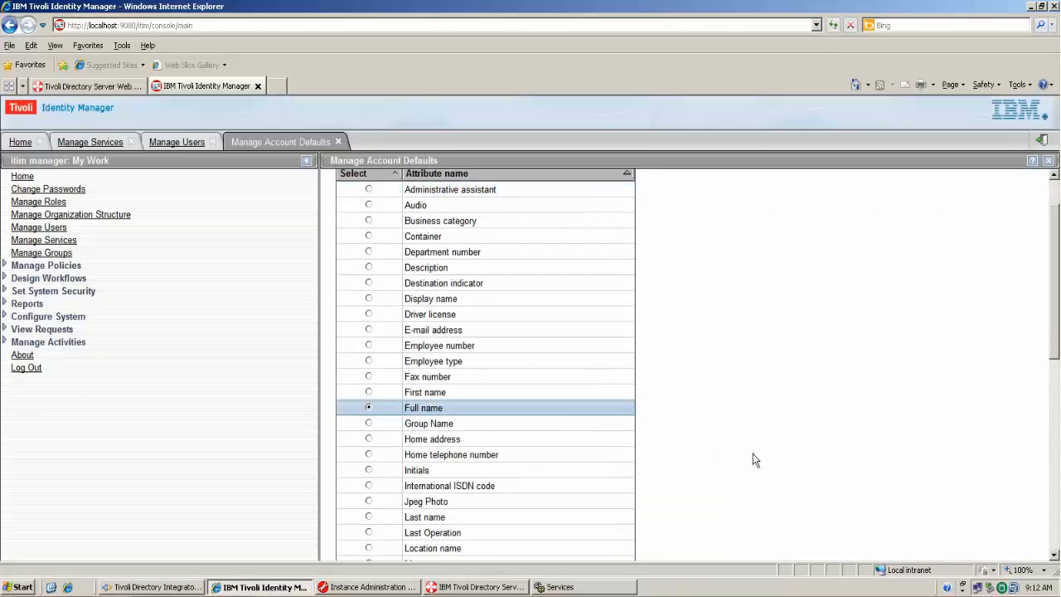
pyautogui.scroll(-5, 753, 454)
pyautogui.scroll(-3, 753, 453)
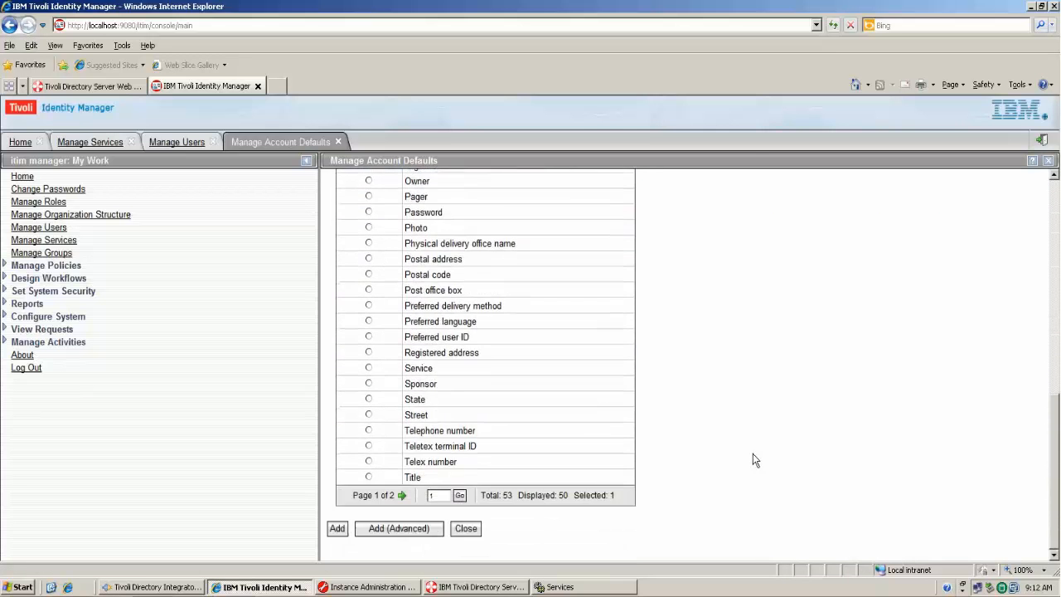
pyautogui.click(337, 525)
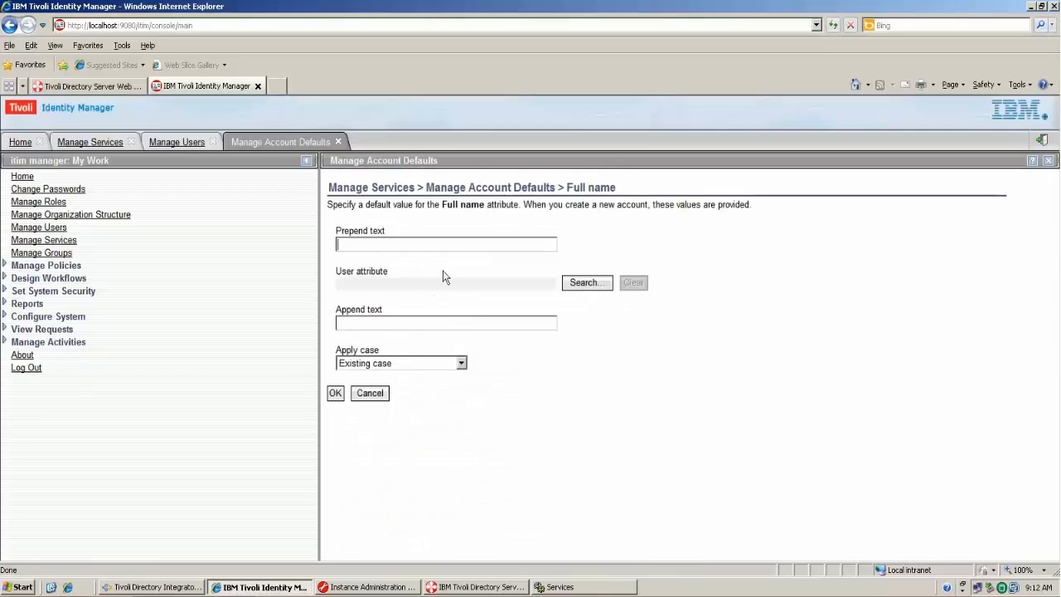
pyautogui.click(509, 250)
pyautogui.click(583, 283)
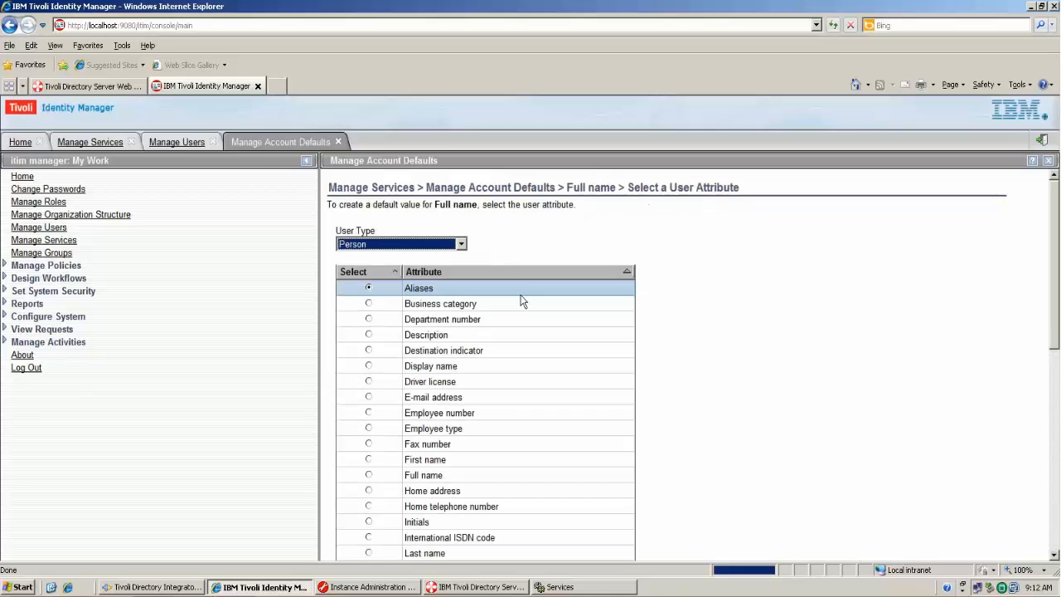
pyautogui.click(369, 475)
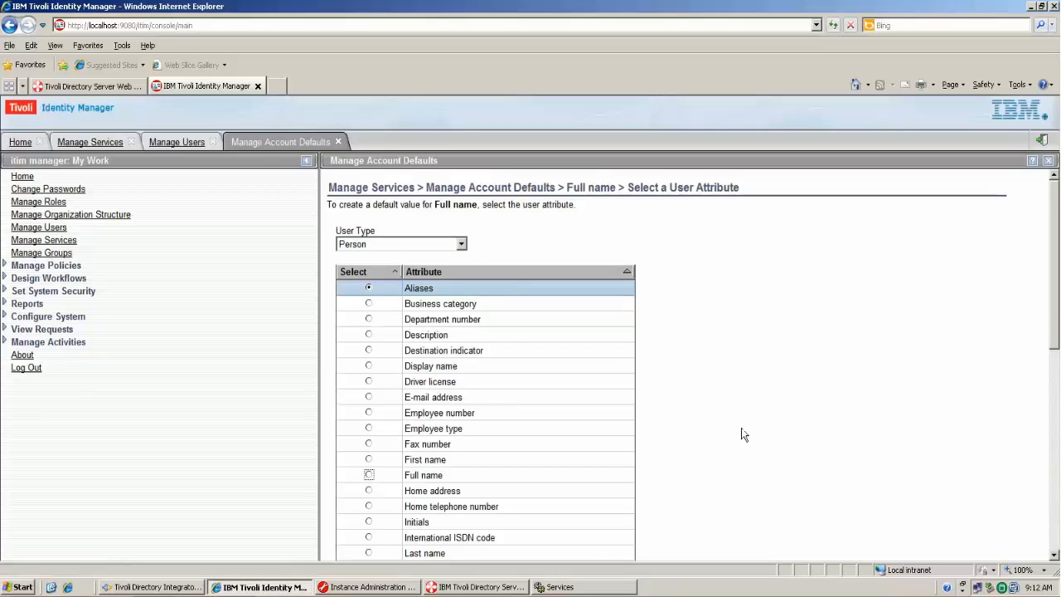
pyautogui.scroll(-5, 753, 431)
pyautogui.scroll(-1, 495, 485)
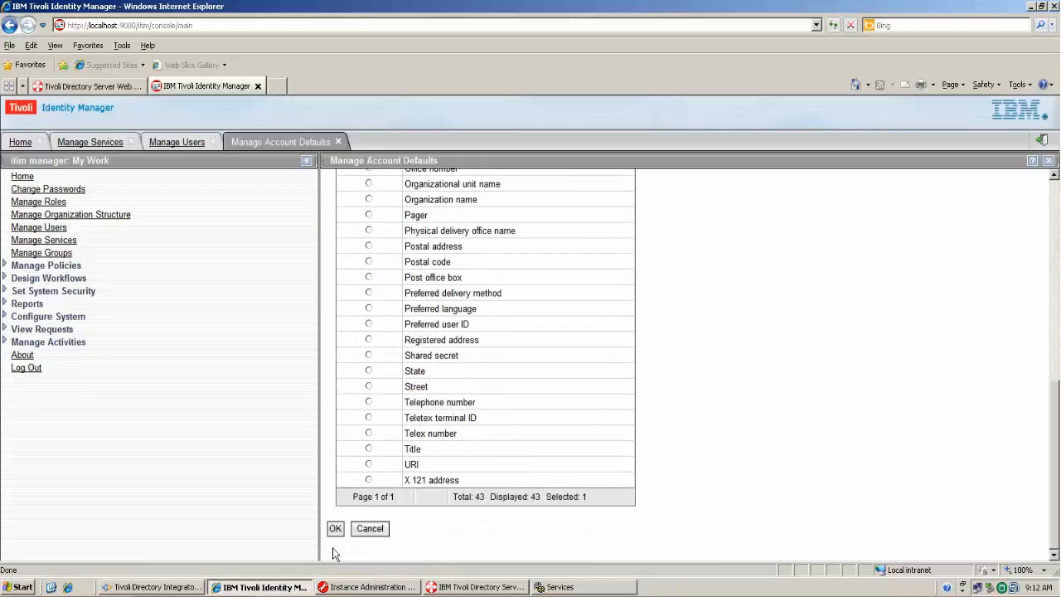
pyautogui.click(335, 529)
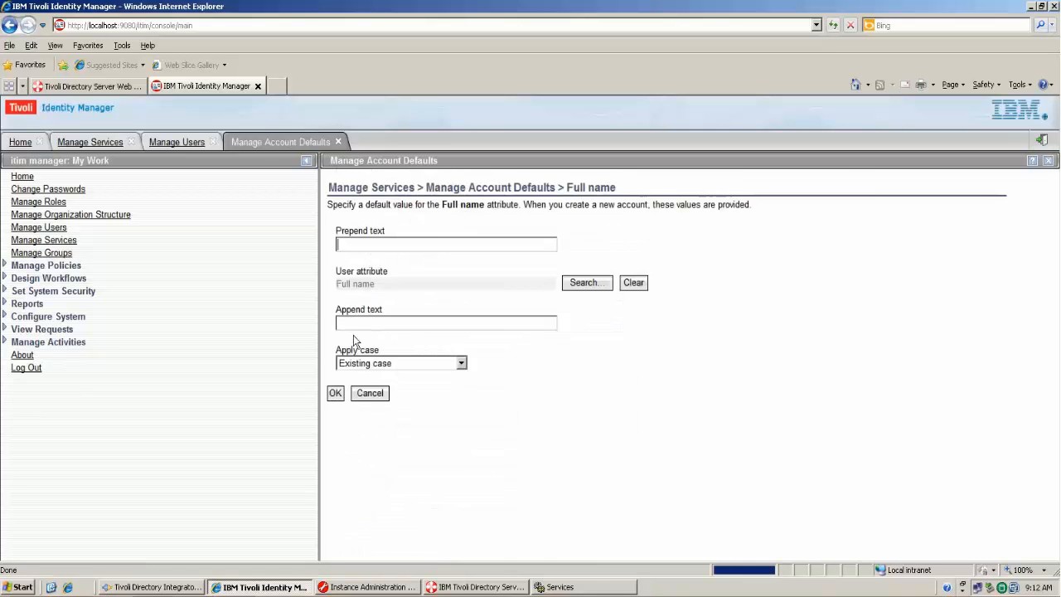
pyautogui.click(333, 395)
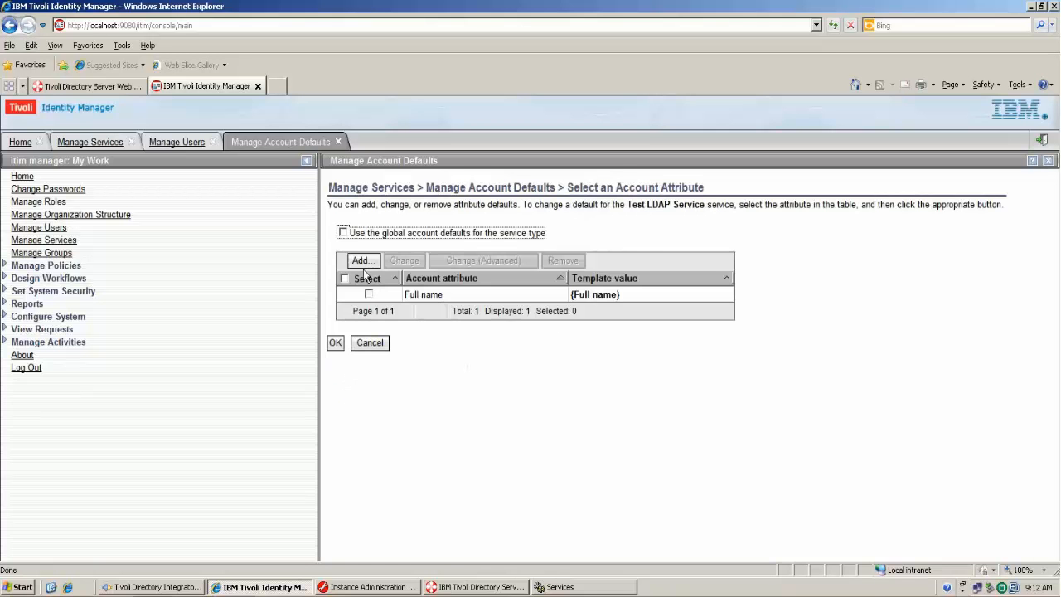
# - Add a Last name account default mapped to the person's Last name attribute
pyautogui.click(363, 262)
pyautogui.scroll(-4, 417, 469)
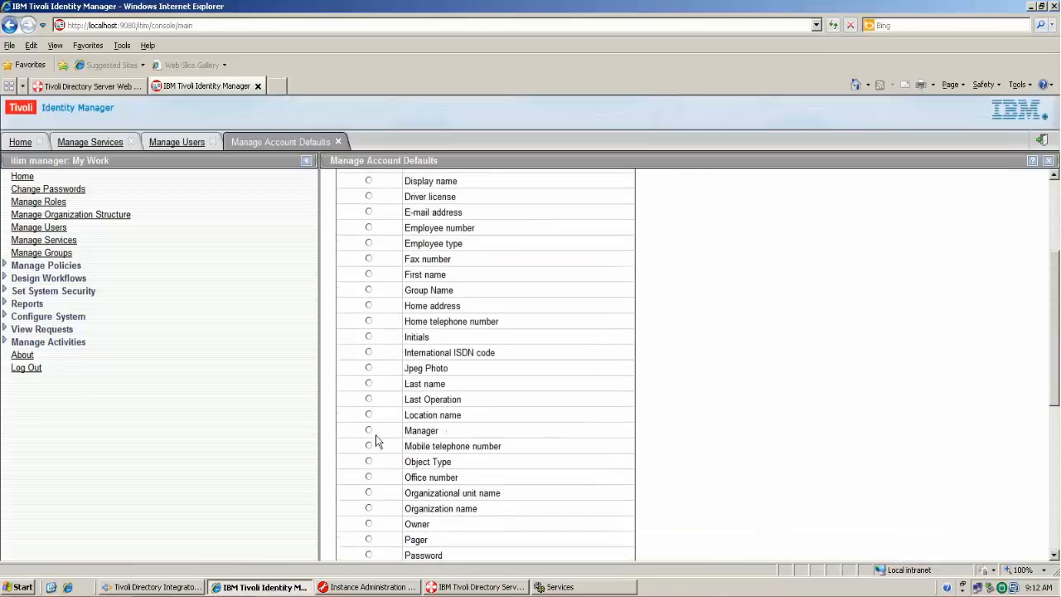
pyautogui.click(370, 383)
pyautogui.scroll(-5, 789, 438)
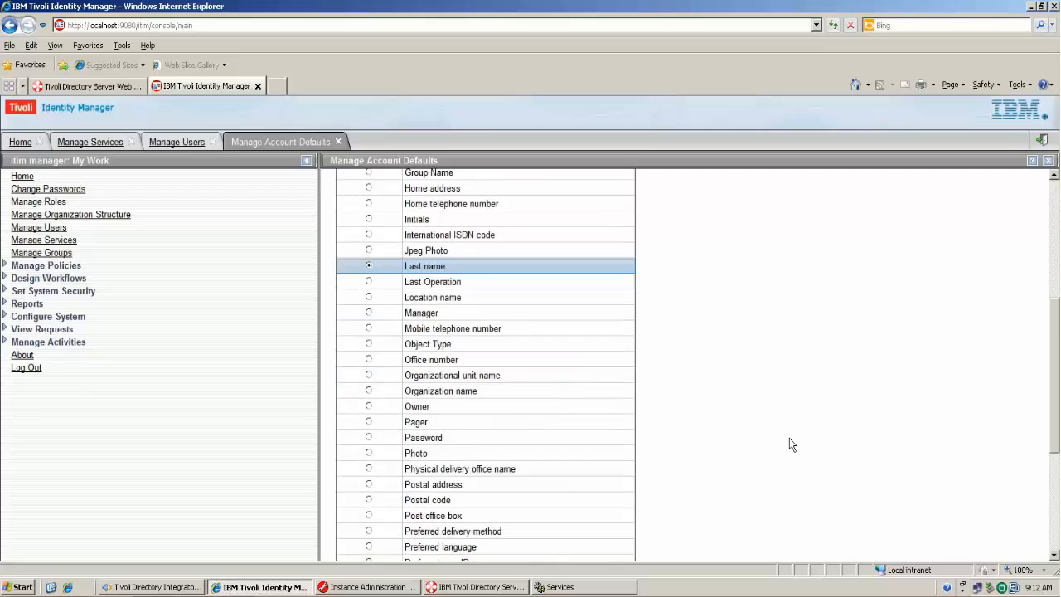
pyautogui.click(337, 528)
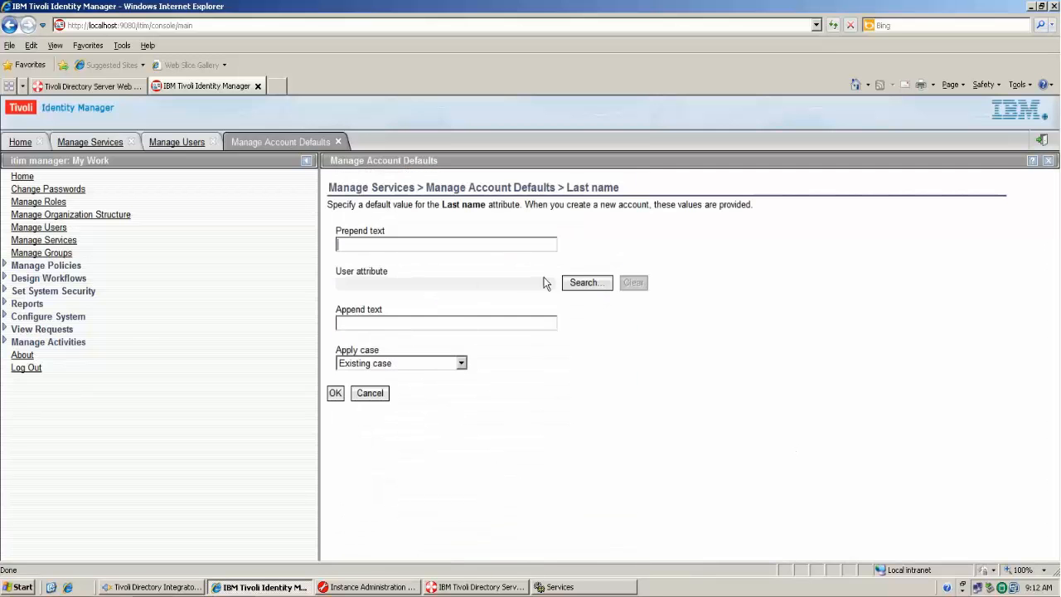
pyautogui.click(587, 284)
pyautogui.scroll(-6, 365, 323)
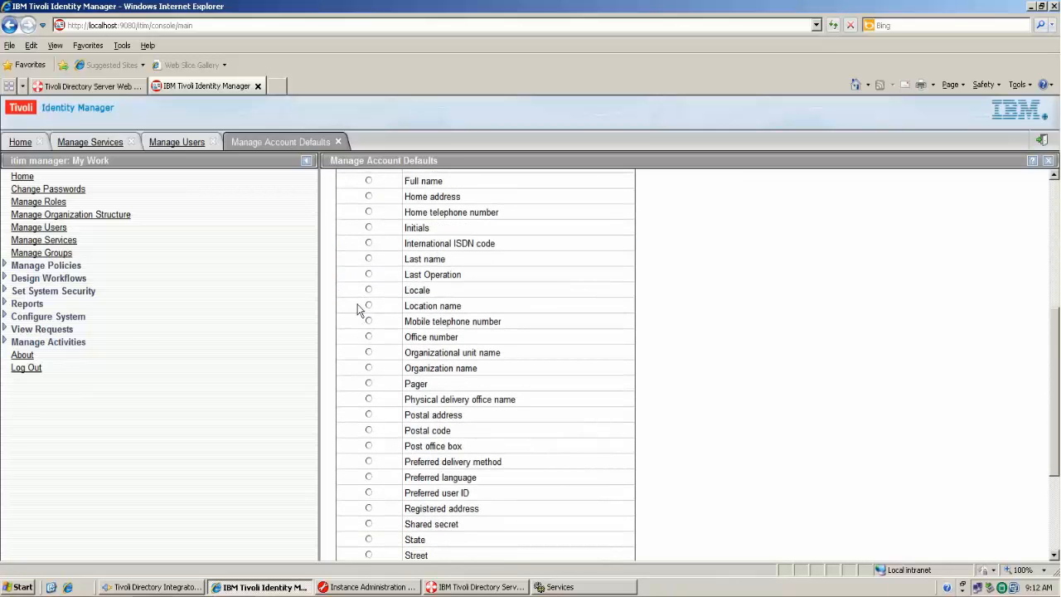
pyautogui.click(369, 260)
pyautogui.scroll(-5, 773, 364)
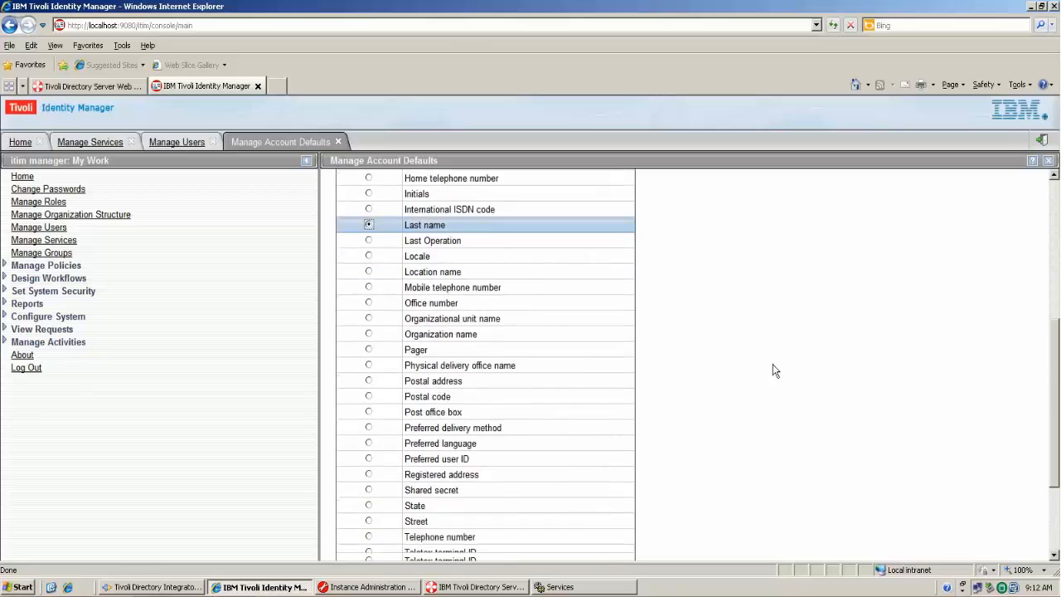
pyautogui.click(335, 528)
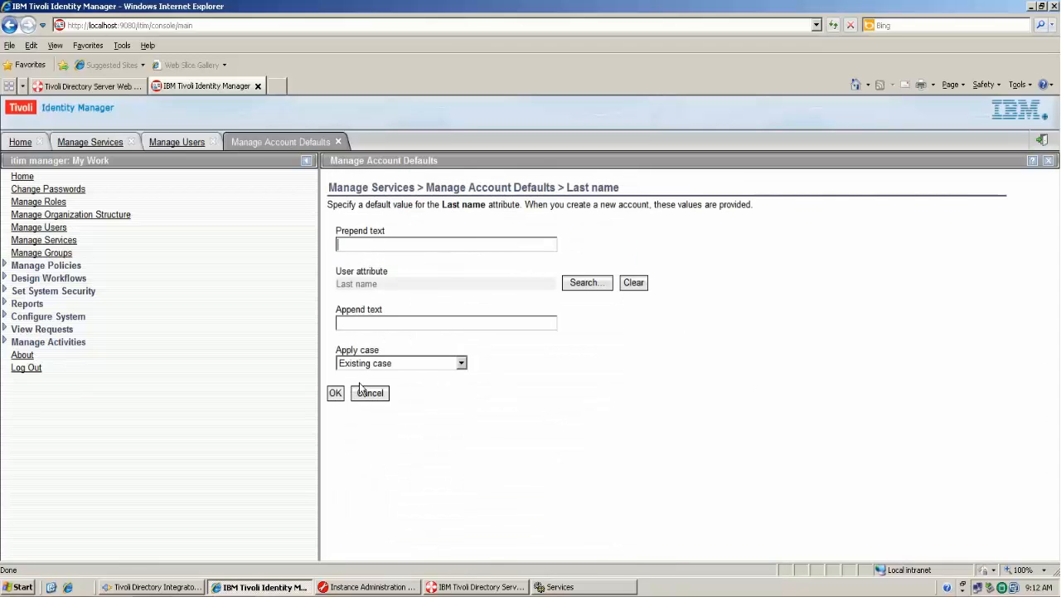
pyautogui.click(336, 394)
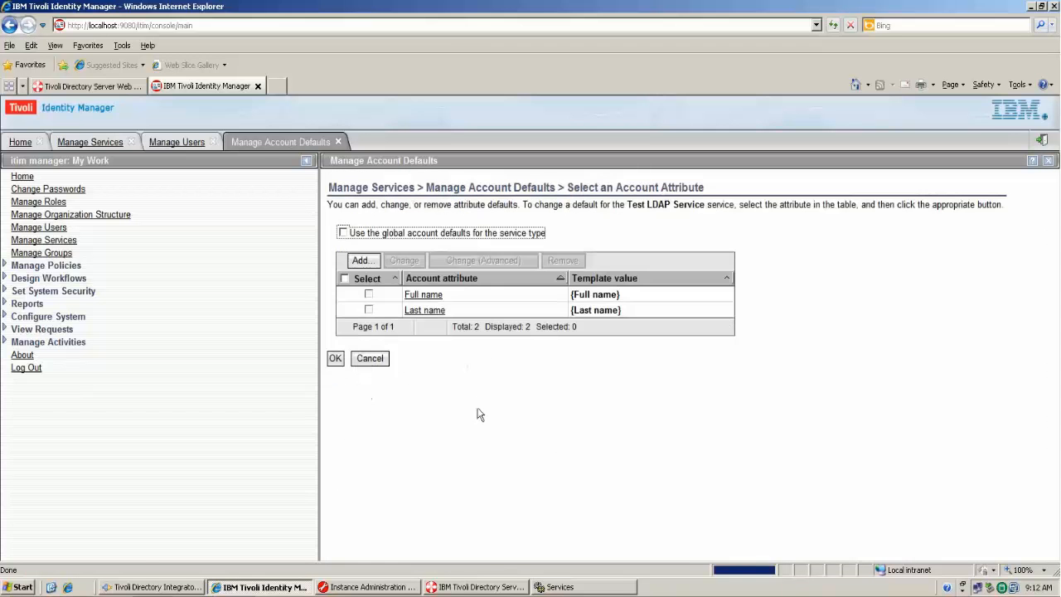
# - Save the Test LDAP Service account defaults and close back to services
pyautogui.click(337, 358)
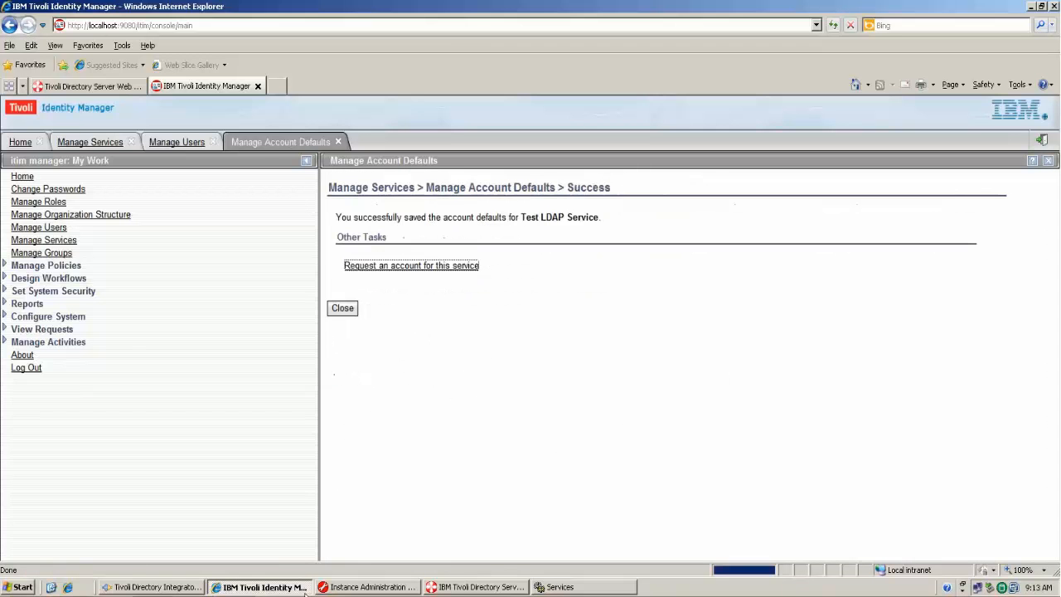
pyautogui.click(343, 309)
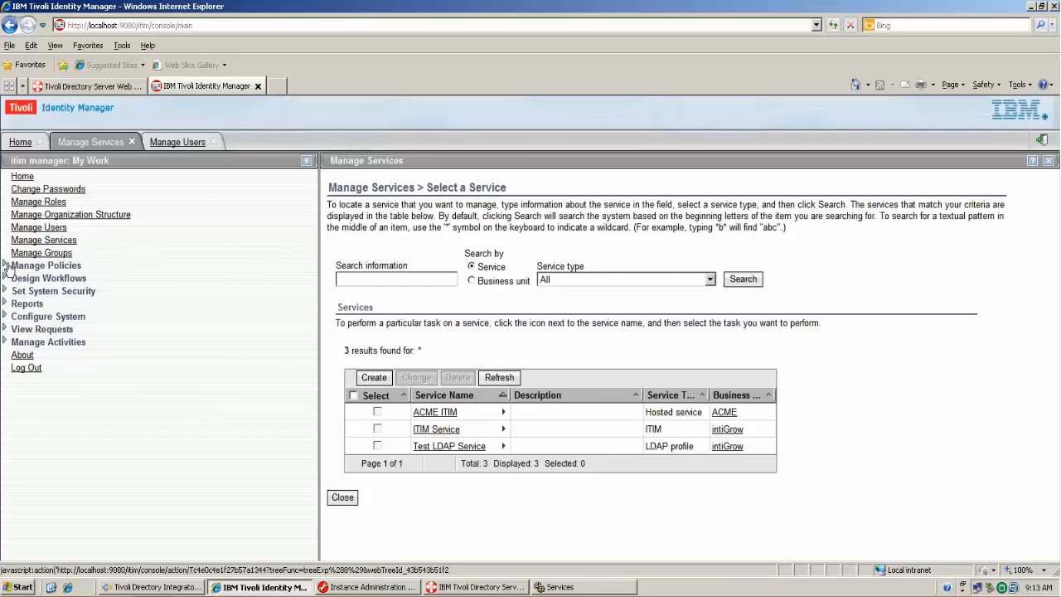
pyautogui.click(51, 265)
# - Start a new identity policy named 'Test LDAP IP'
pyautogui.click(83, 290)
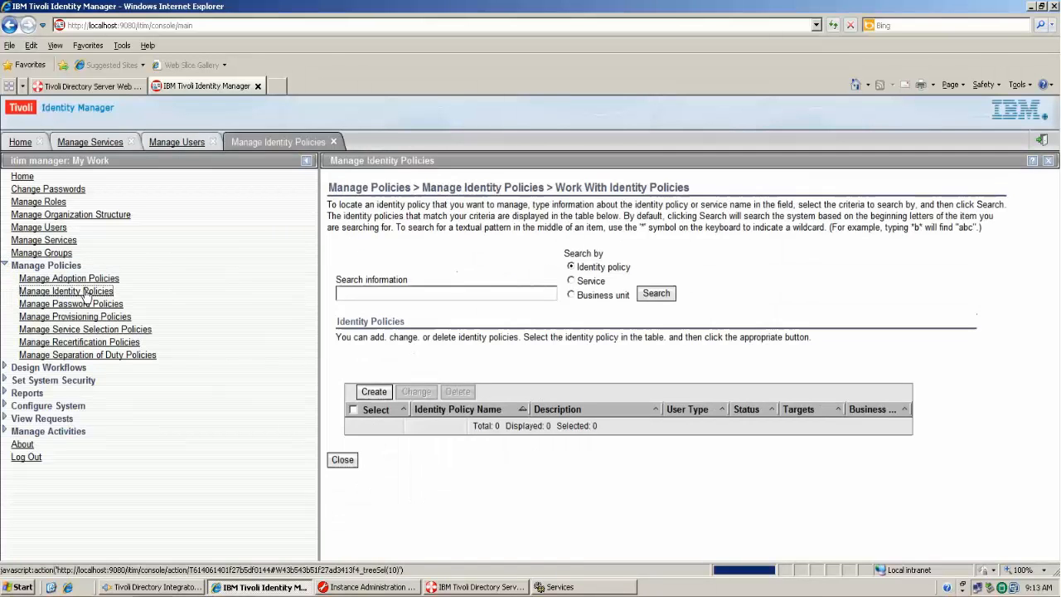
pyautogui.click(659, 292)
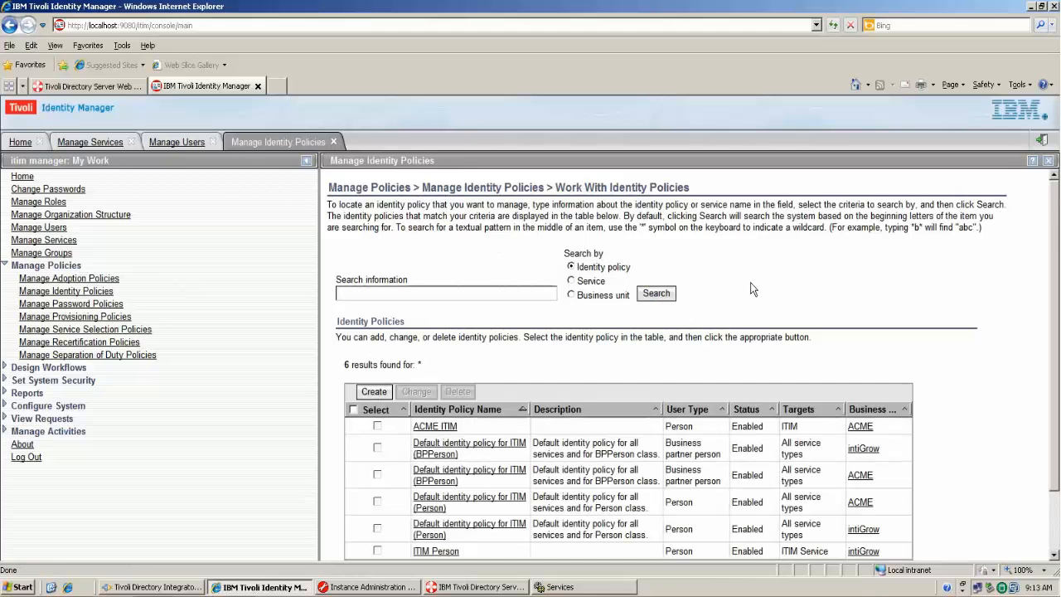
pyautogui.scroll(-1, 752, 289)
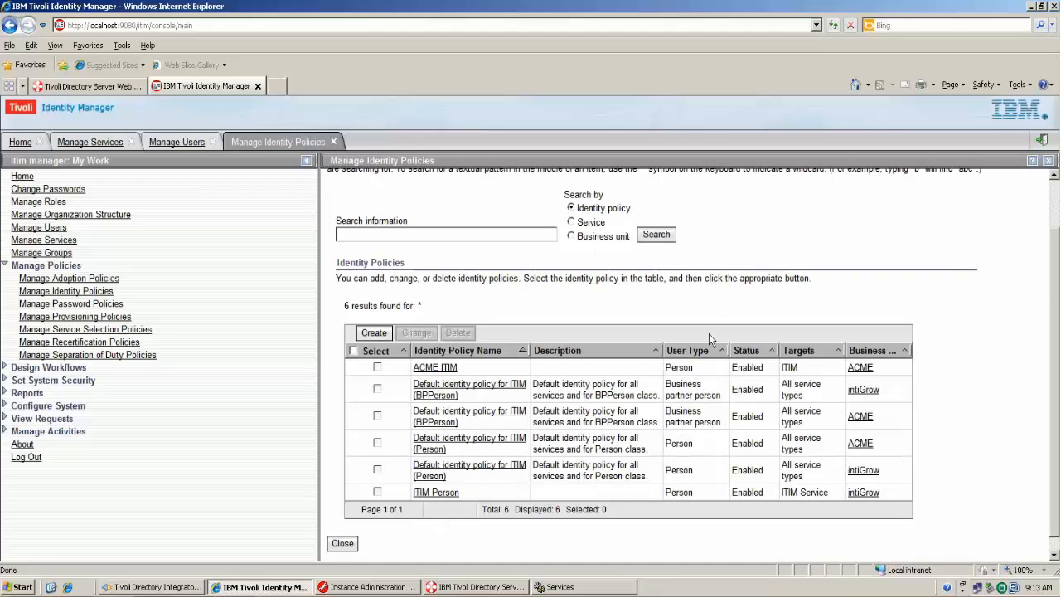
pyautogui.click(377, 333)
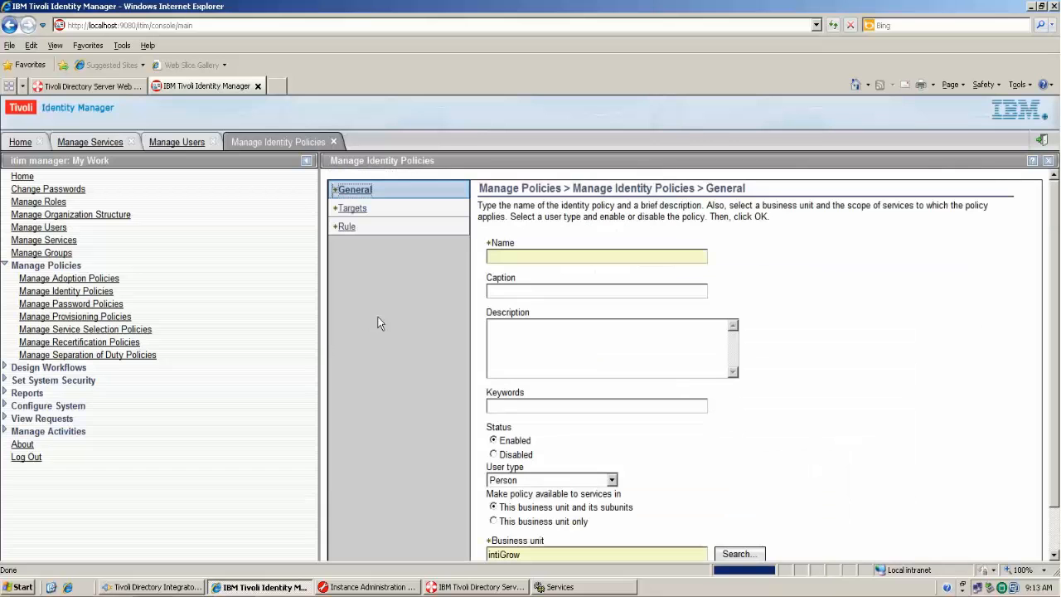
pyautogui.click(510, 254)
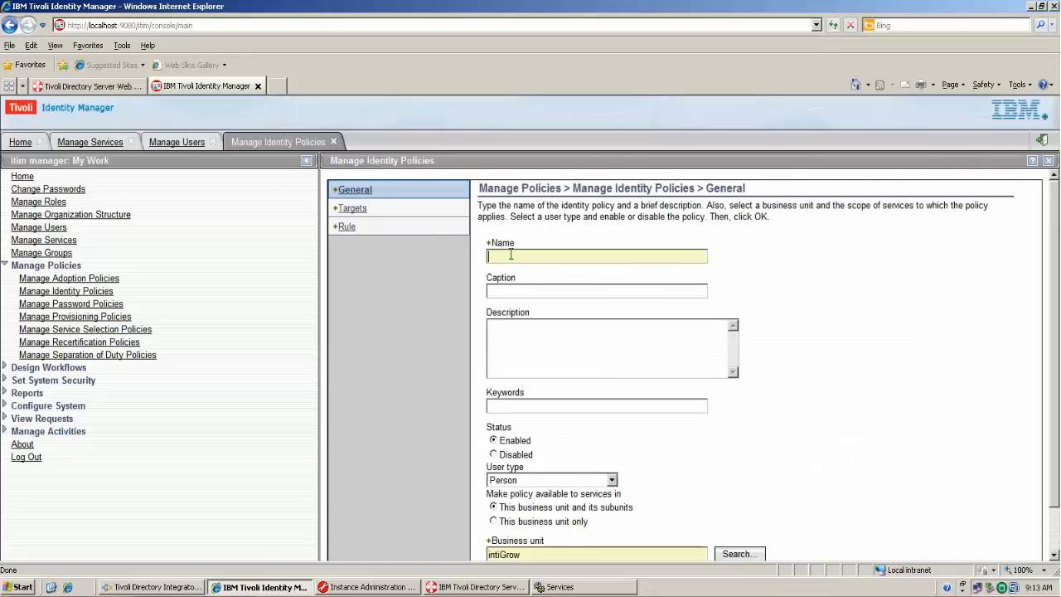
pyautogui.write('Test LDAP IP')
pyautogui.scroll(-2, 686, 292)
pyautogui.scroll(2, 669, 329)
# - Add Test LDAP Service as the identity policy's target
pyautogui.click(351, 210)
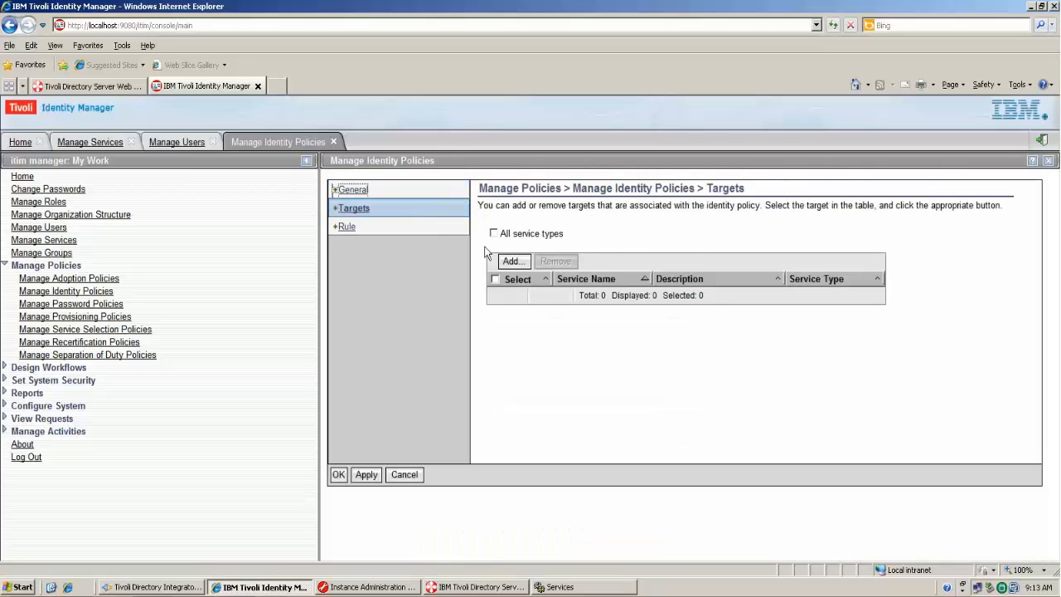
pyautogui.click(512, 262)
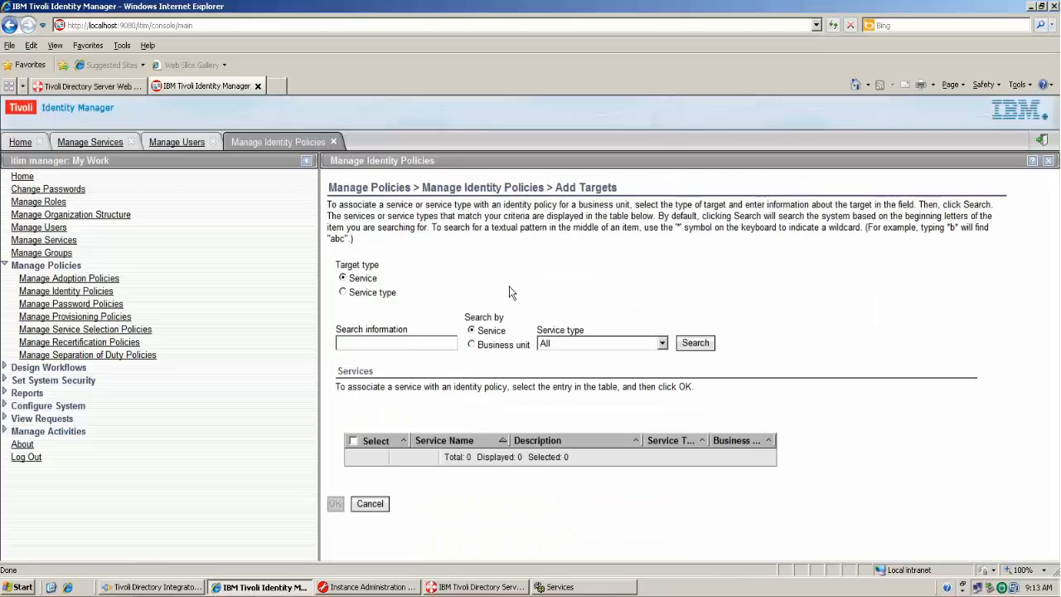
pyautogui.click(710, 346)
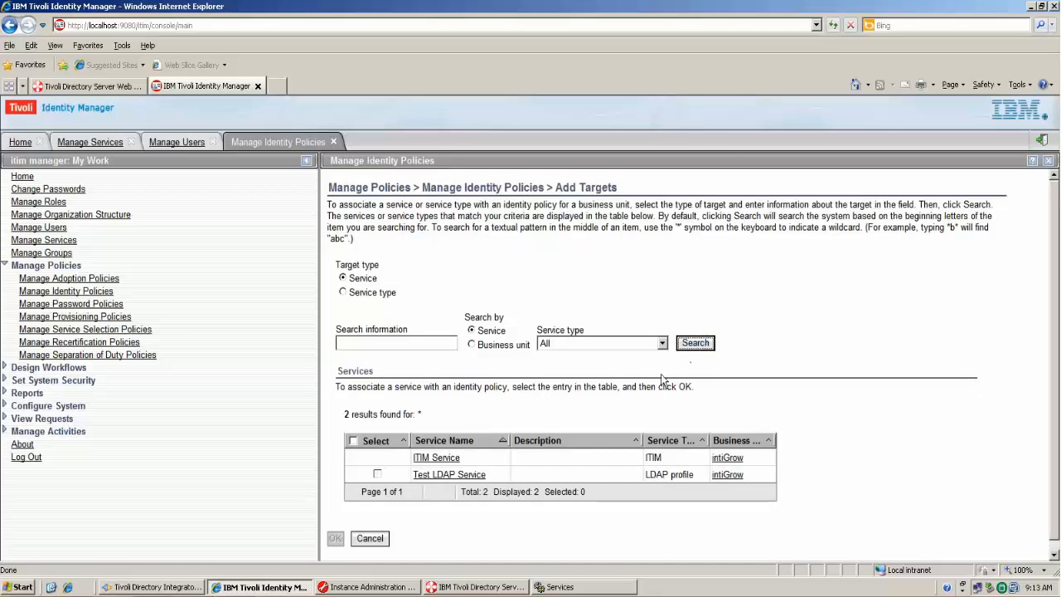
pyautogui.scroll(-1, 566, 412)
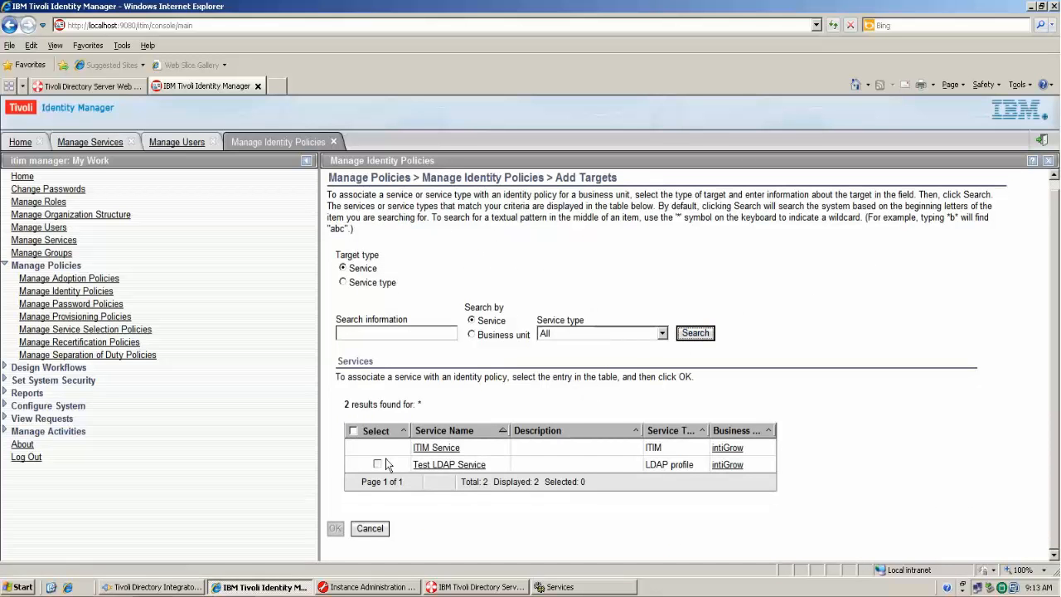
pyautogui.click(378, 466)
pyautogui.click(335, 529)
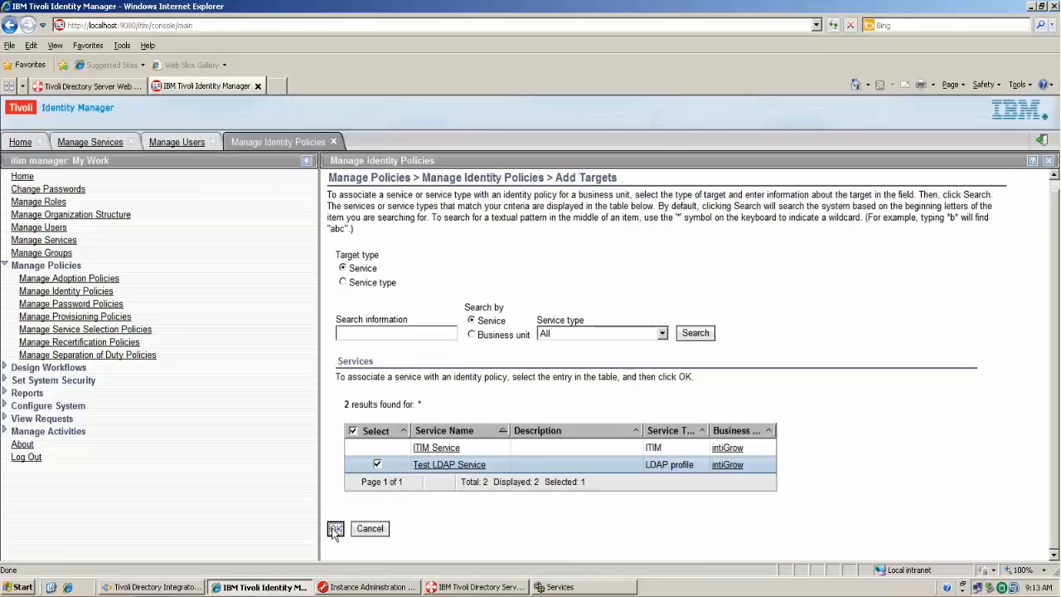
# - Set the user ID rule's first attribute to Full name with Existing case
pyautogui.click(348, 228)
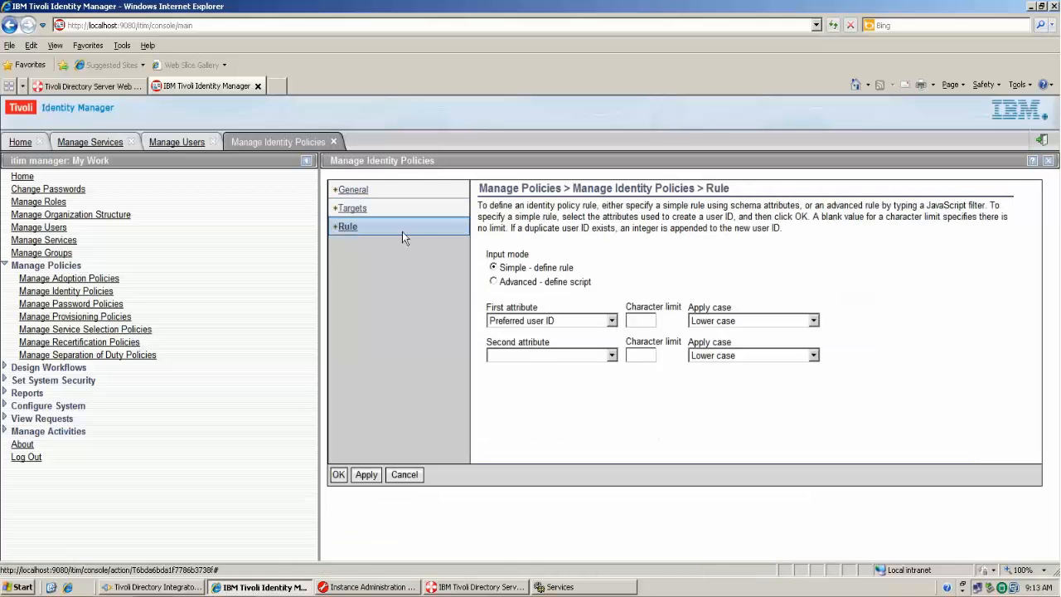
pyautogui.click(564, 316)
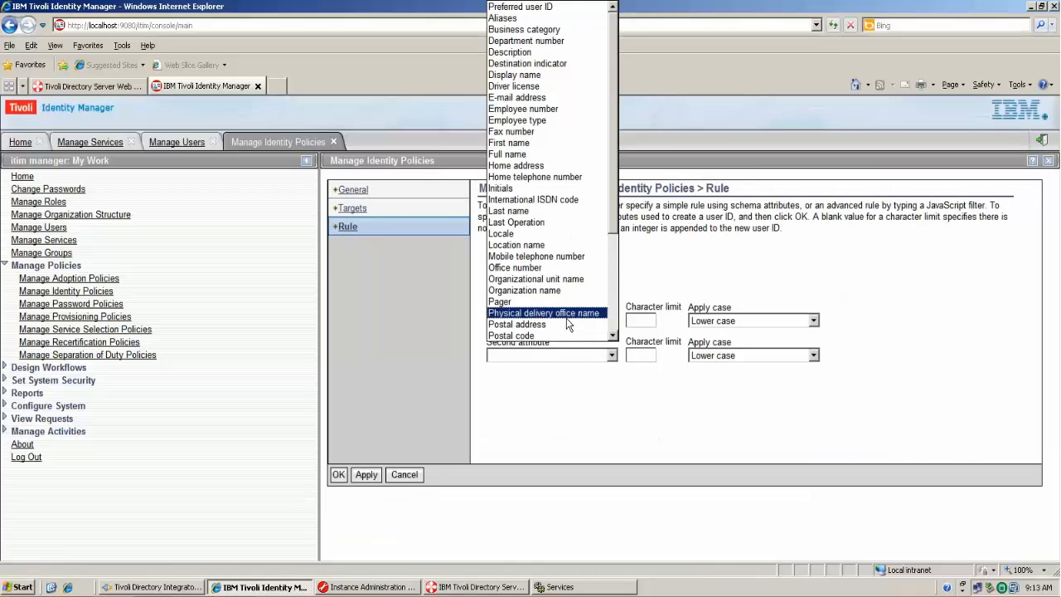
pyautogui.click(531, 154)
pyautogui.click(697, 261)
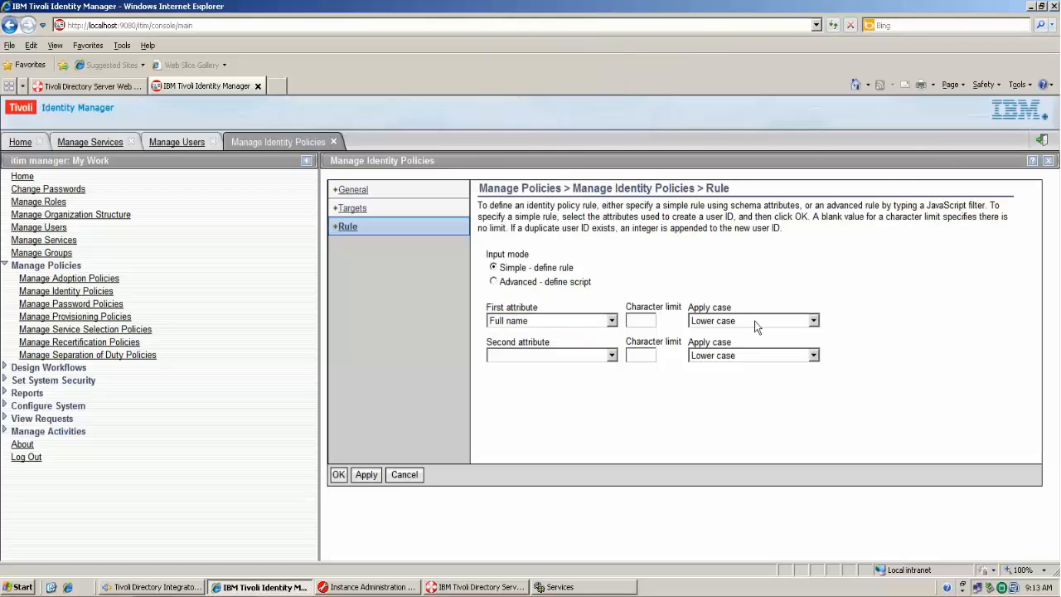
pyautogui.click(754, 320)
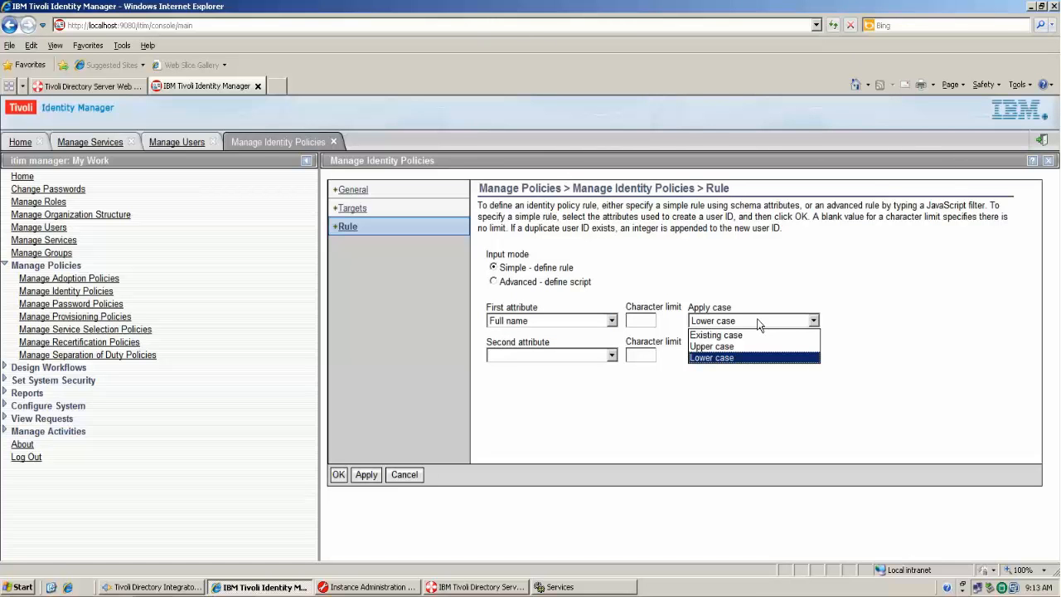
pyautogui.click(744, 335)
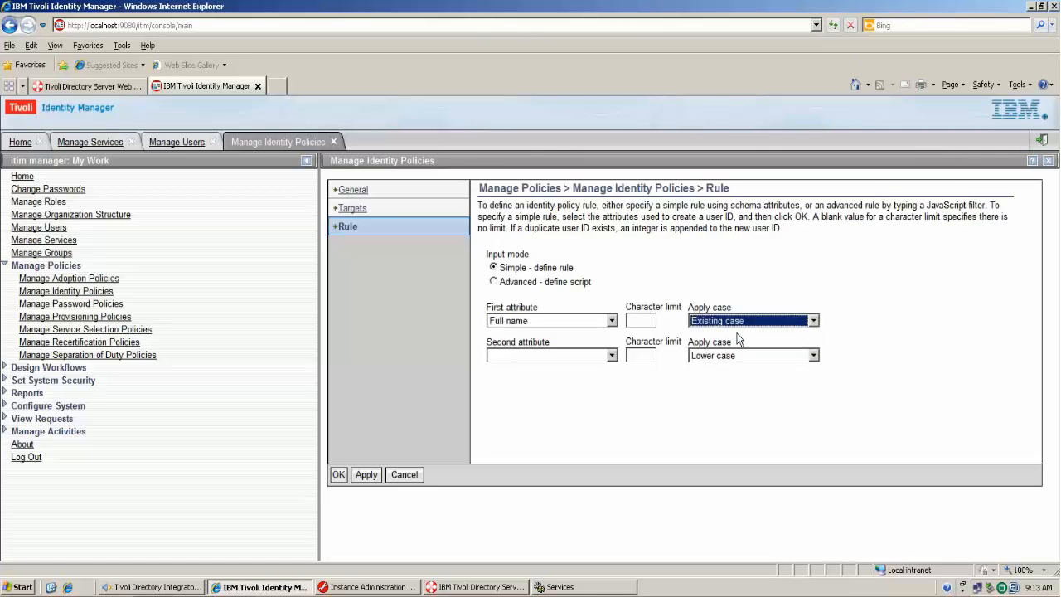
pyautogui.click(820, 286)
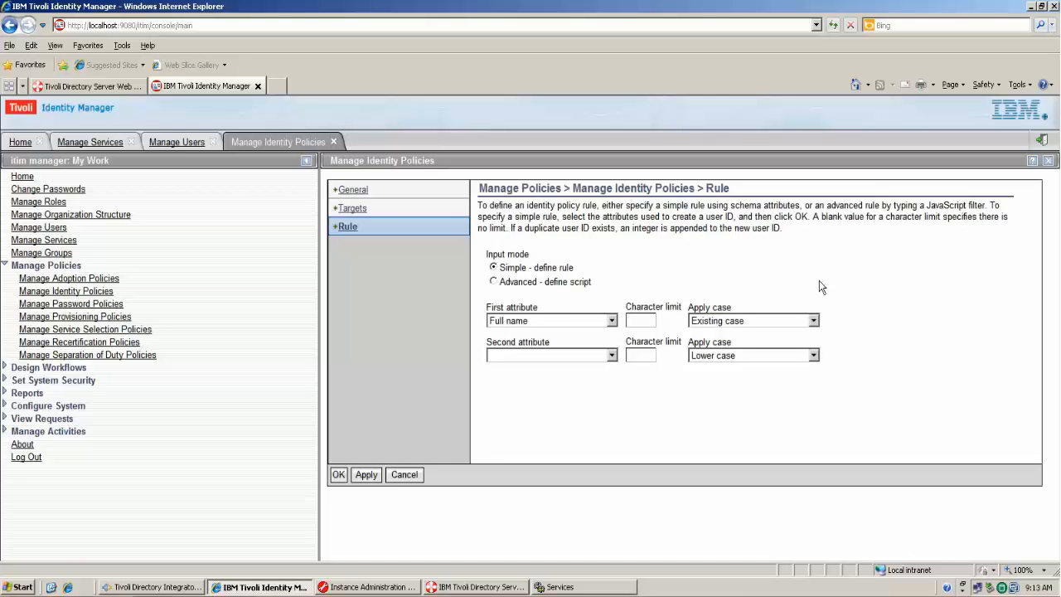
pyautogui.click(579, 320)
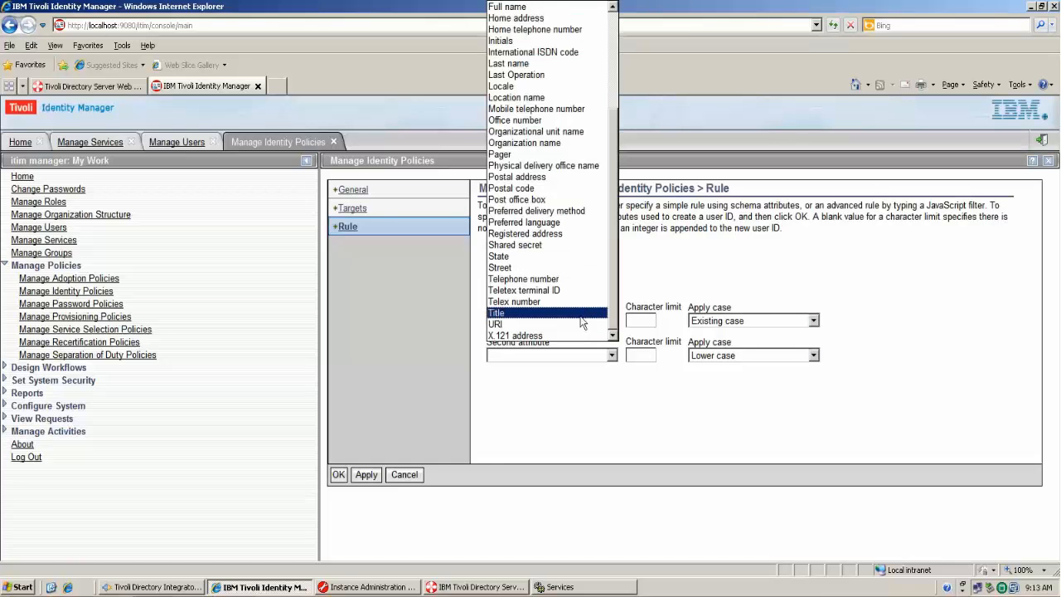
pyautogui.click(815, 301)
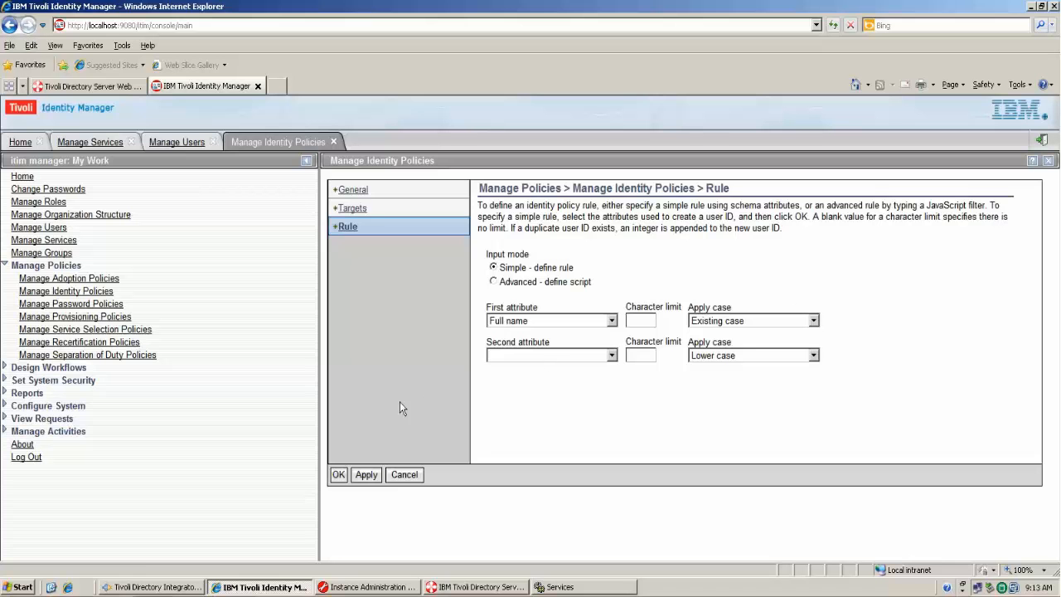
# - Apply the rule, save the Test LDAP IP policy and close the policies page
pyautogui.click(359, 475)
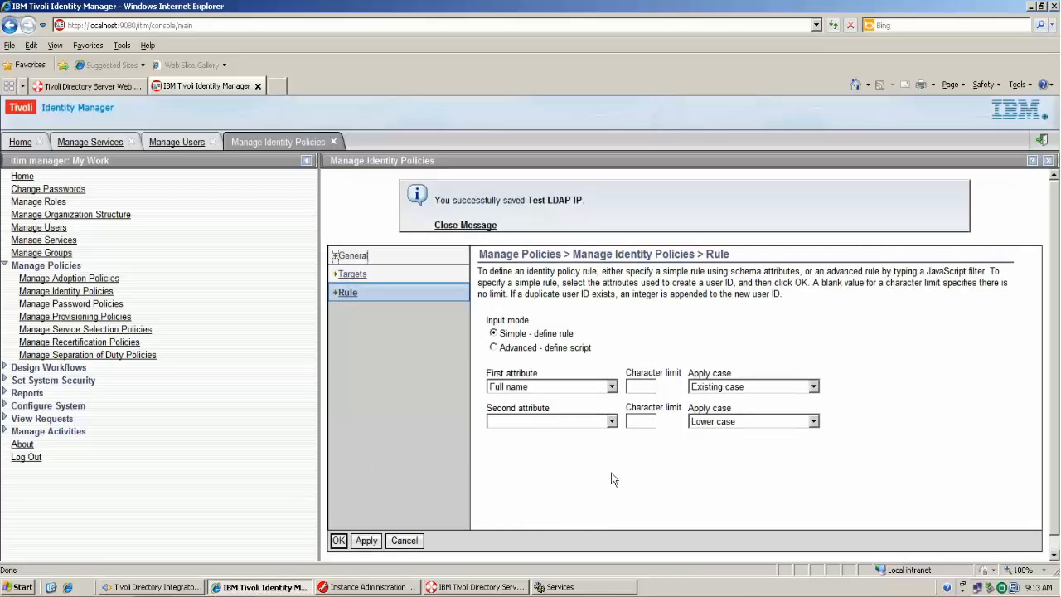
pyautogui.click(612, 473)
pyautogui.scroll(-1, 697, 405)
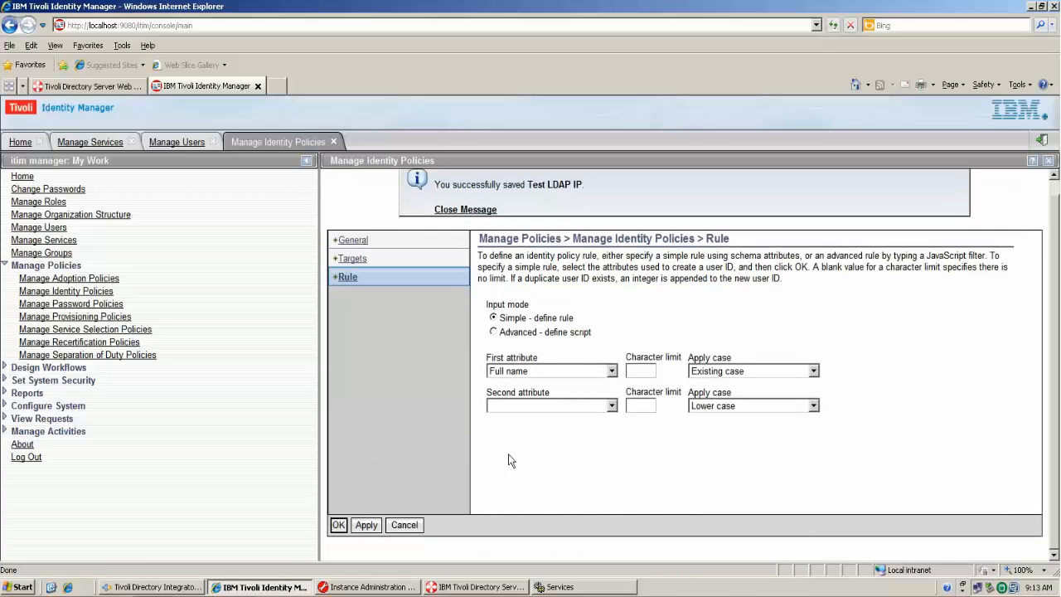
pyautogui.click(339, 525)
pyautogui.click(345, 348)
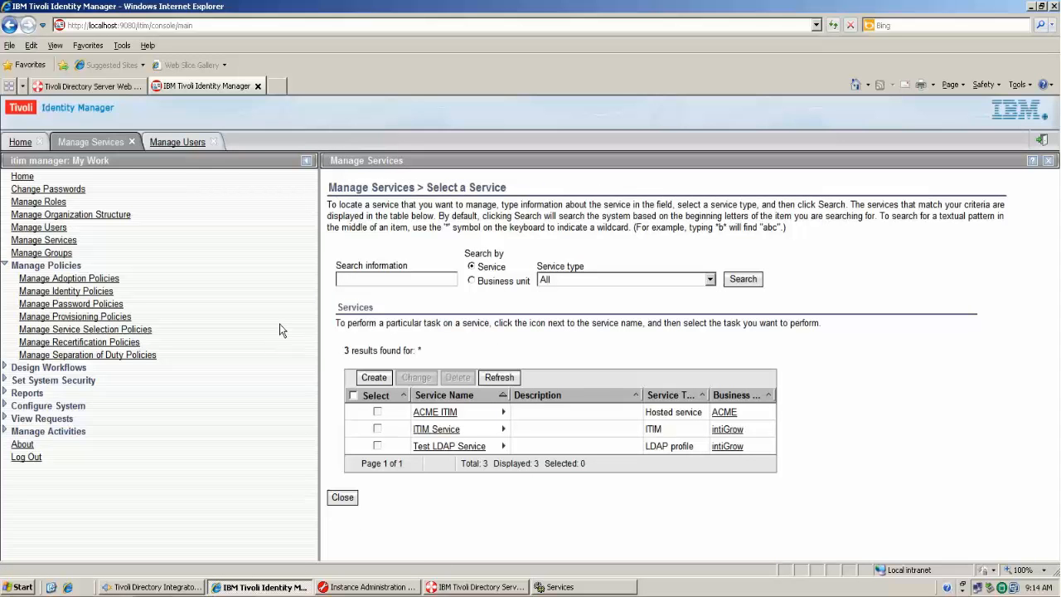
# - Close services, view and refresh the first user's accounts (one ITIM Service account), then choose Request
pyautogui.click(335, 496)
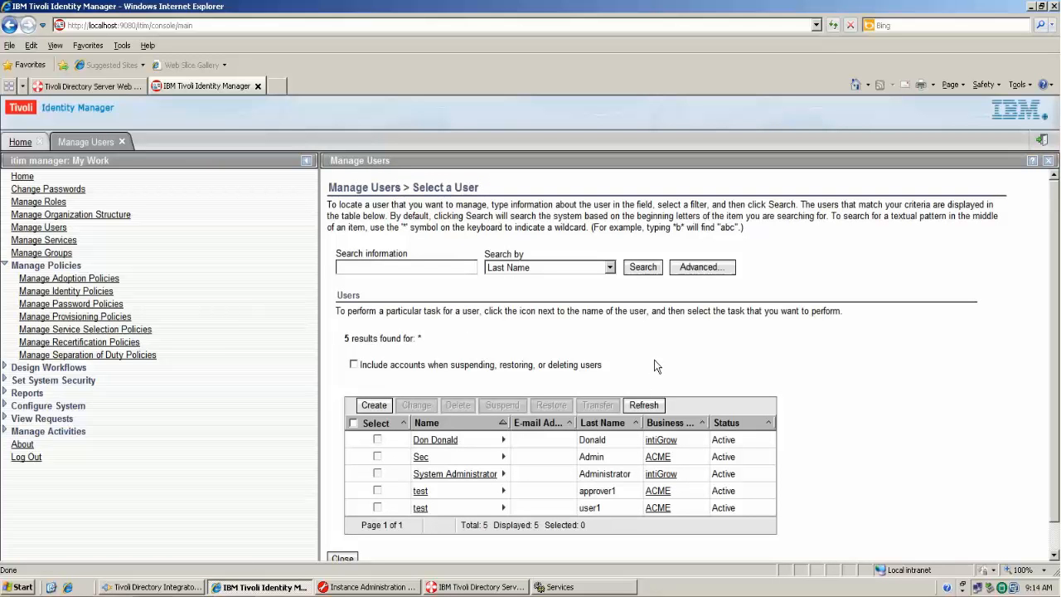
pyautogui.click(503, 440)
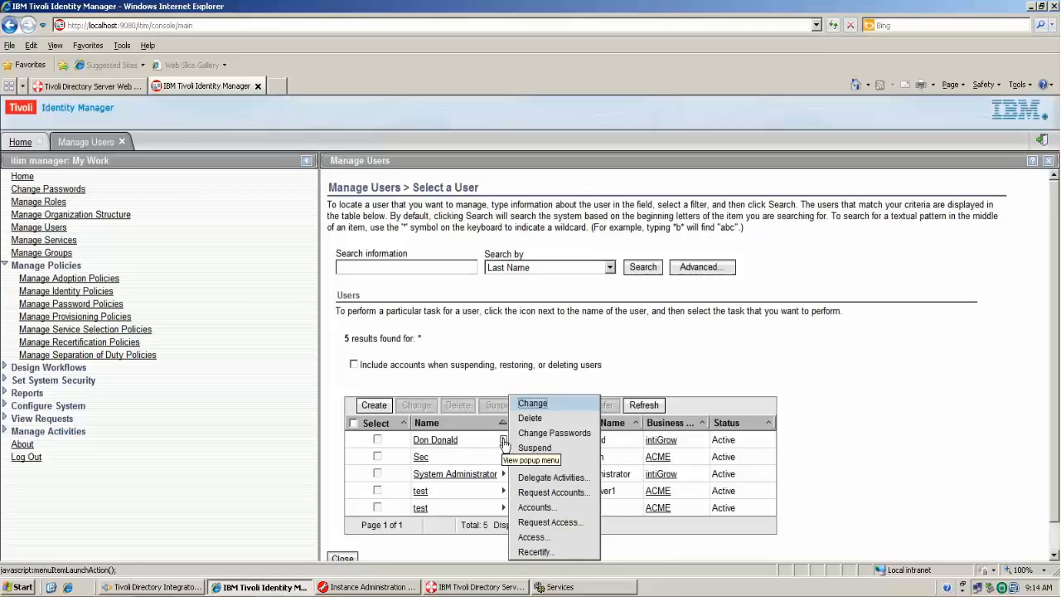
pyautogui.click(543, 506)
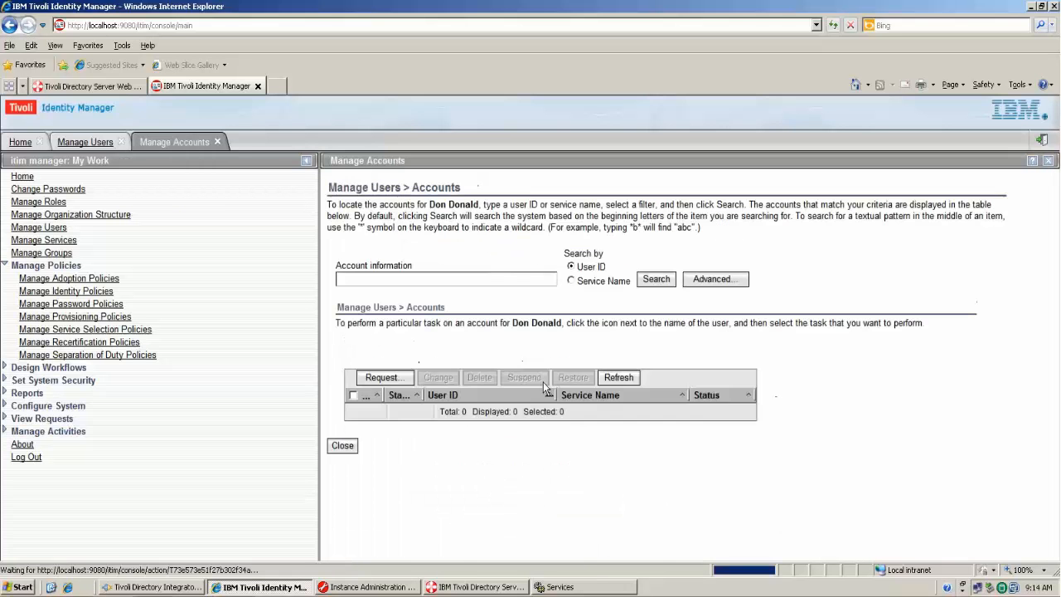
pyautogui.click(620, 378)
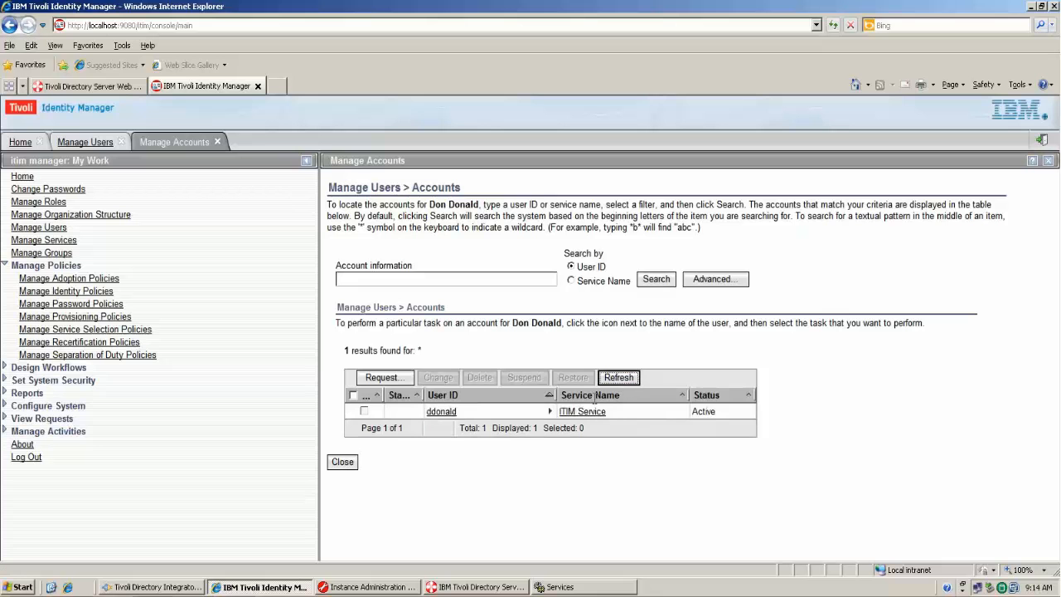
pyautogui.click(382, 378)
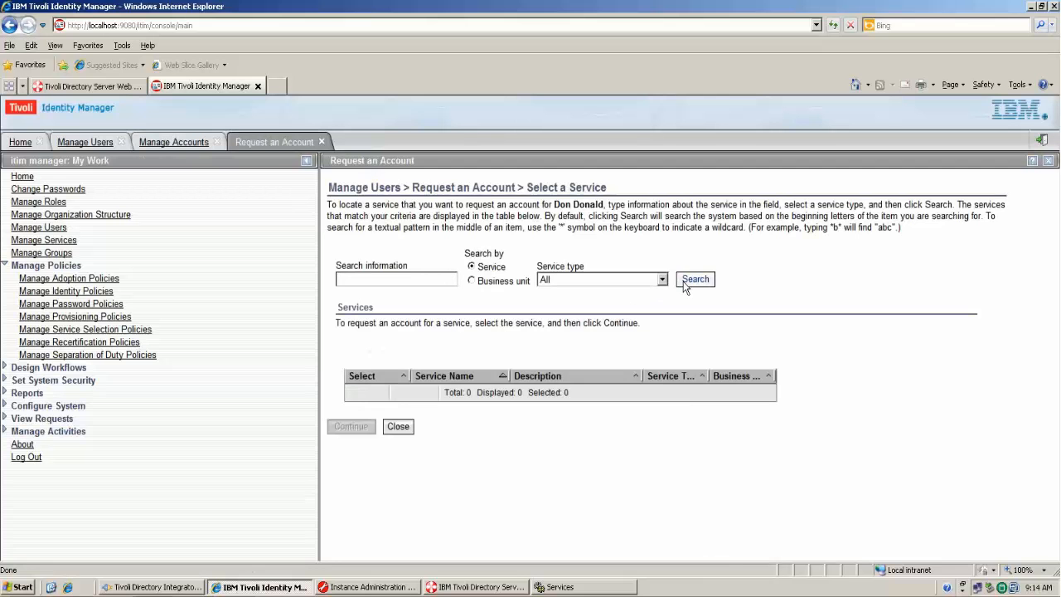
# - Choose Test LDAP Service for the new account and review its User ID, Full name and Last name fields
pyautogui.click(693, 280)
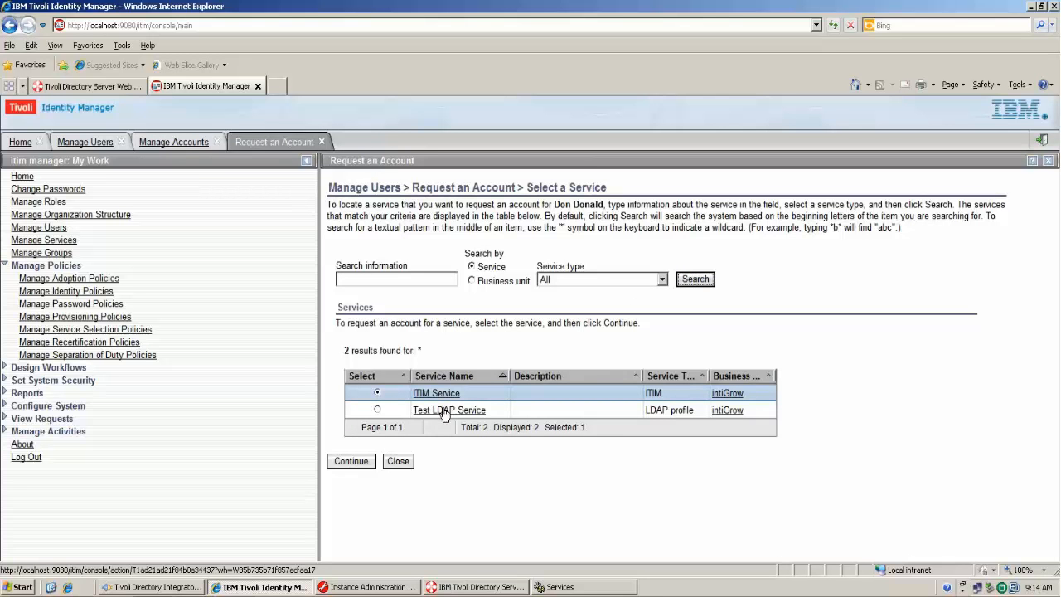
pyautogui.click(377, 409)
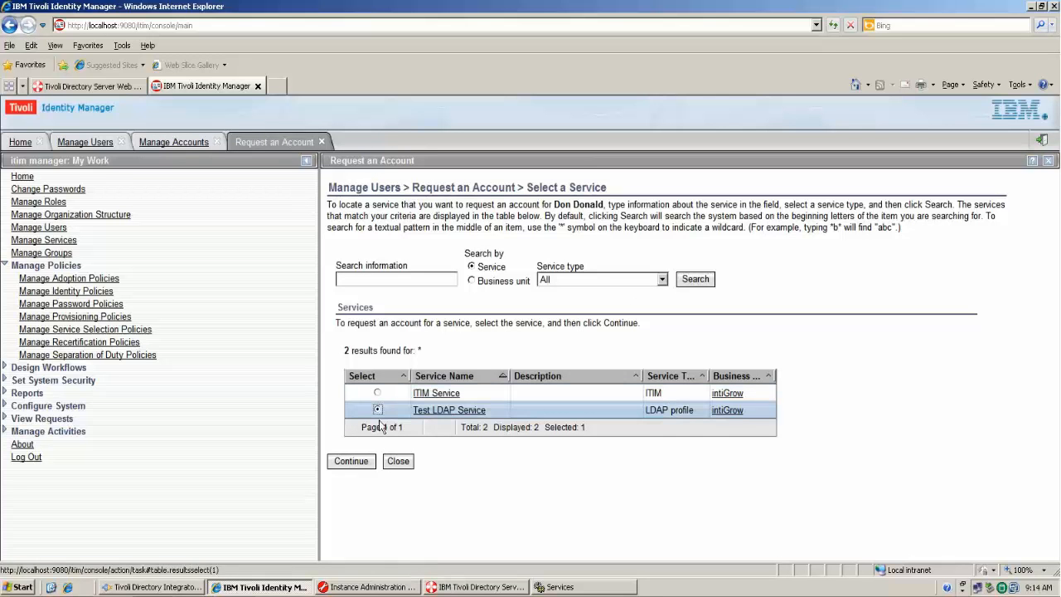
pyautogui.click(353, 462)
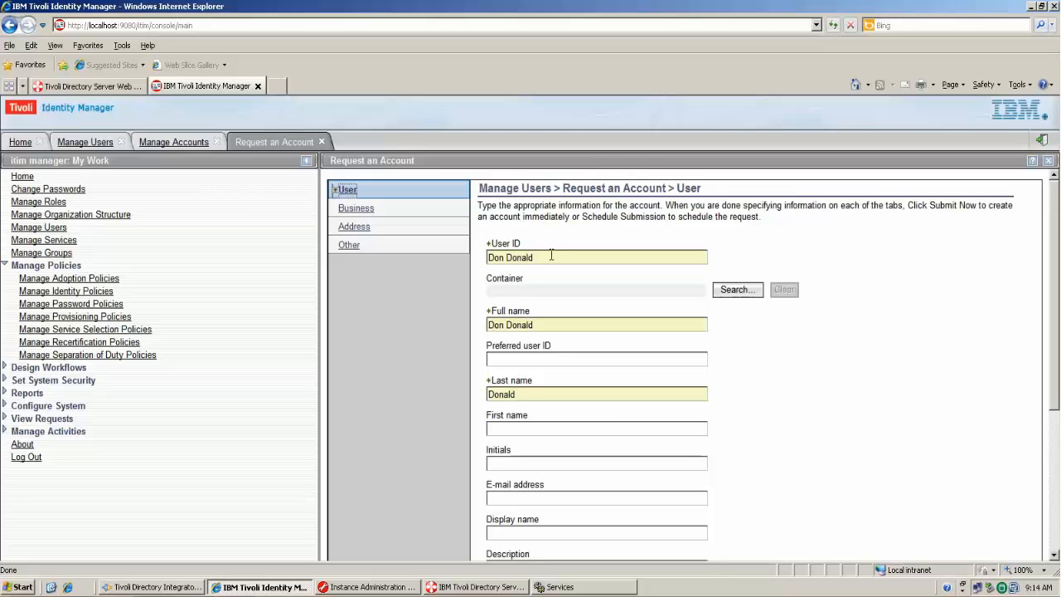
pyautogui.moveTo(552, 254); pyautogui.dragTo(465, 254)
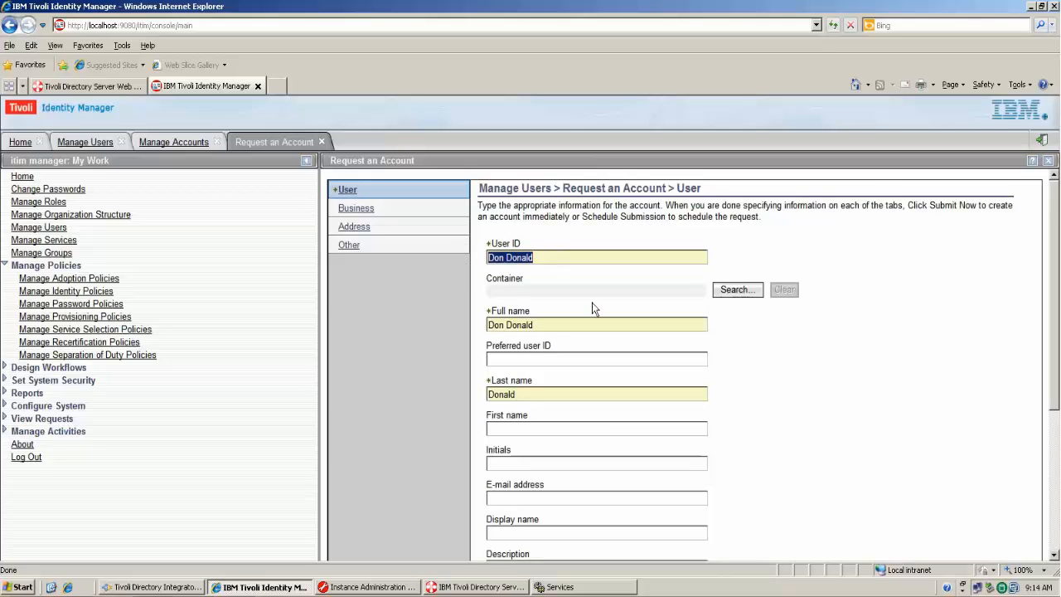
pyautogui.scroll(-1, 596, 303)
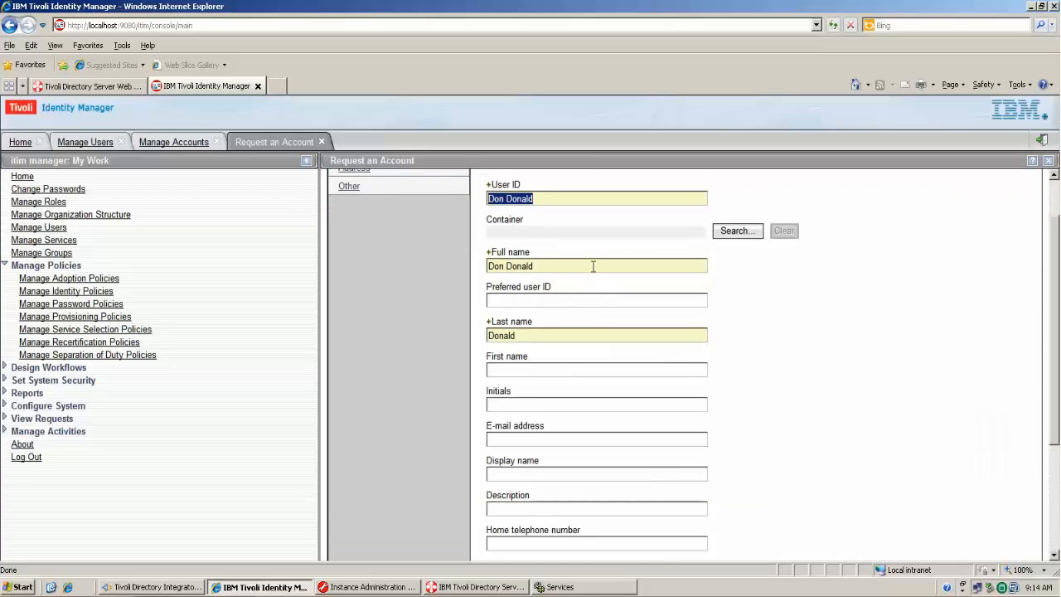
pyautogui.click(593, 266)
pyautogui.moveTo(583, 266); pyautogui.dragTo(486, 265)
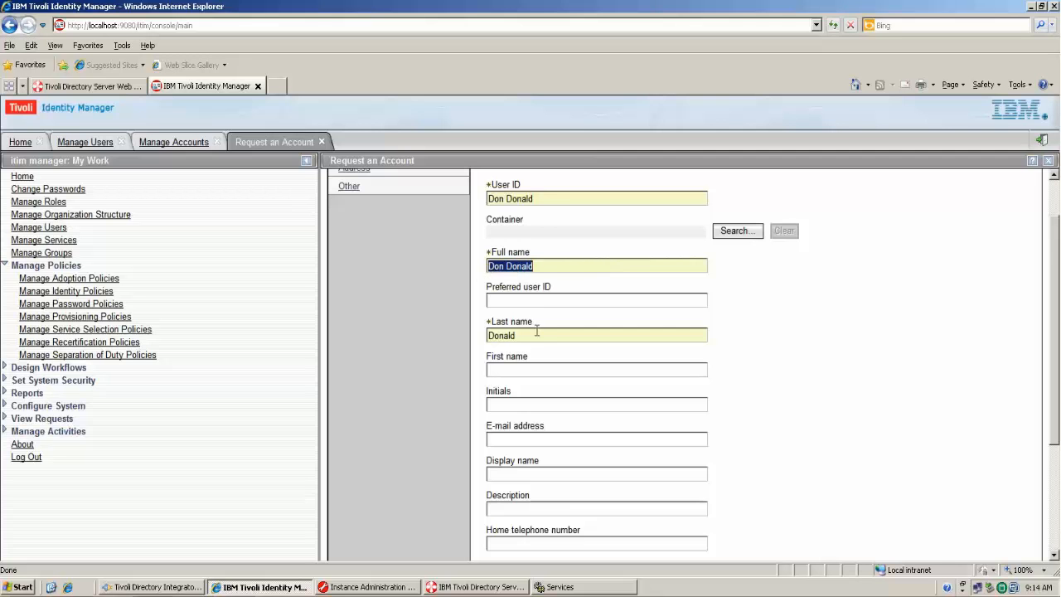
pyautogui.moveTo(520, 334); pyautogui.dragTo(488, 335)
pyautogui.click(785, 355)
pyautogui.scroll(-3, 784, 355)
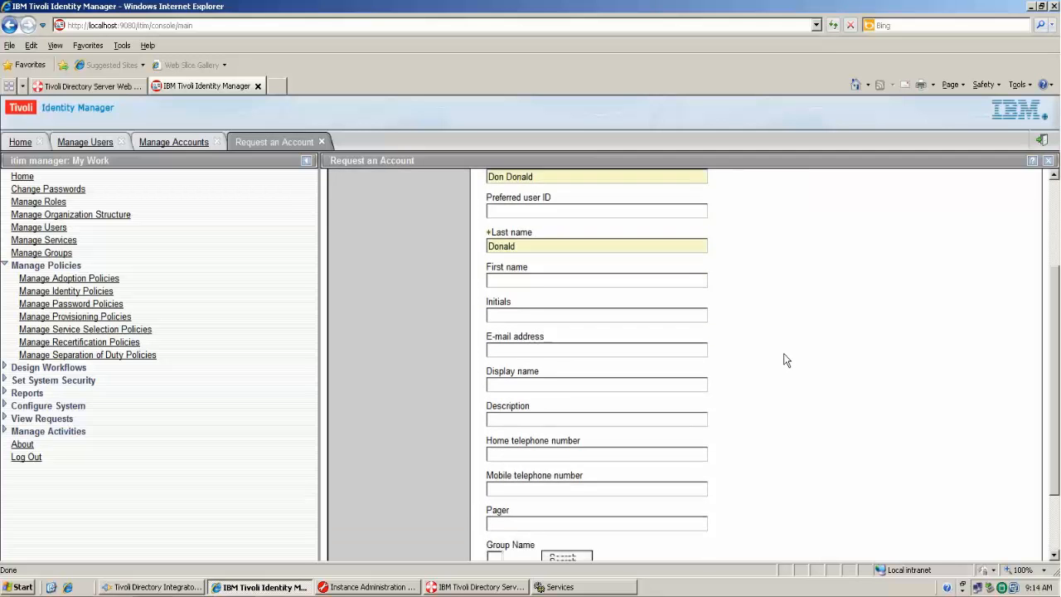
pyautogui.scroll(-2, 786, 360)
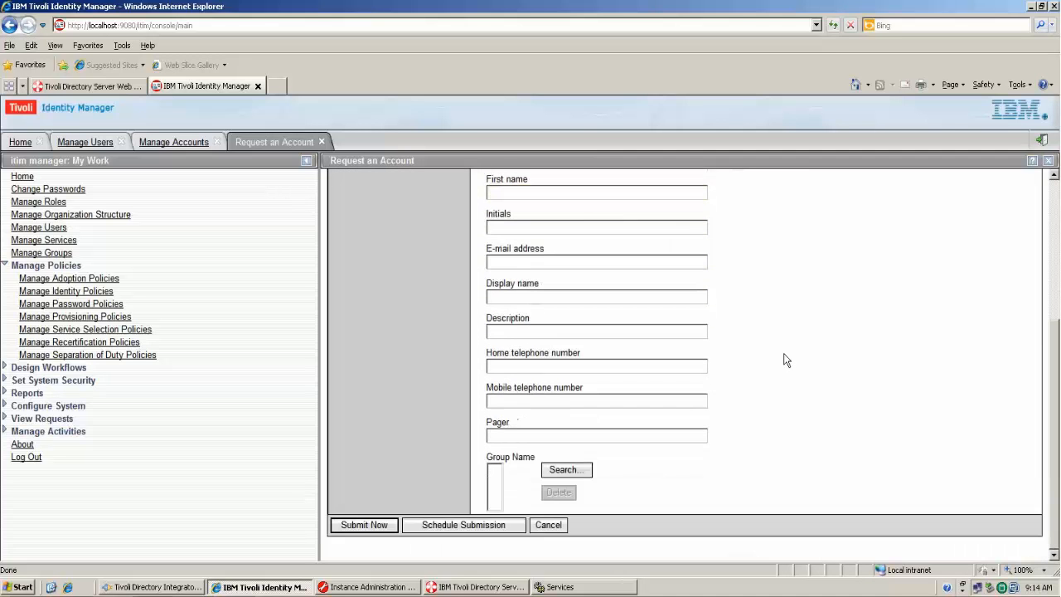
# - Submit the account request now and refresh to confirm the new Test LDAP Service account
pyautogui.click(387, 526)
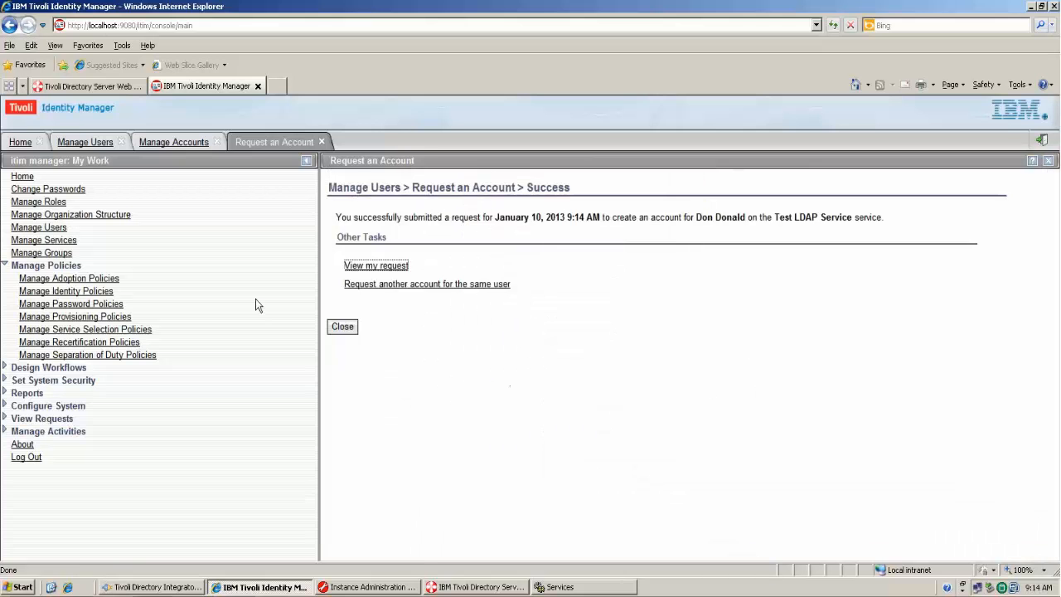
pyautogui.click(340, 326)
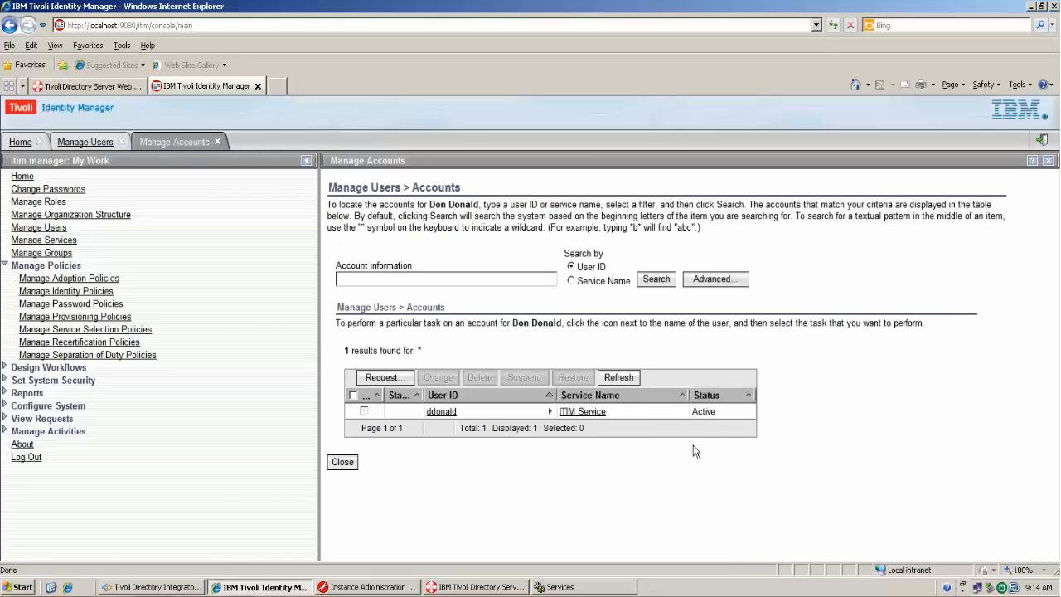
pyautogui.click(632, 378)
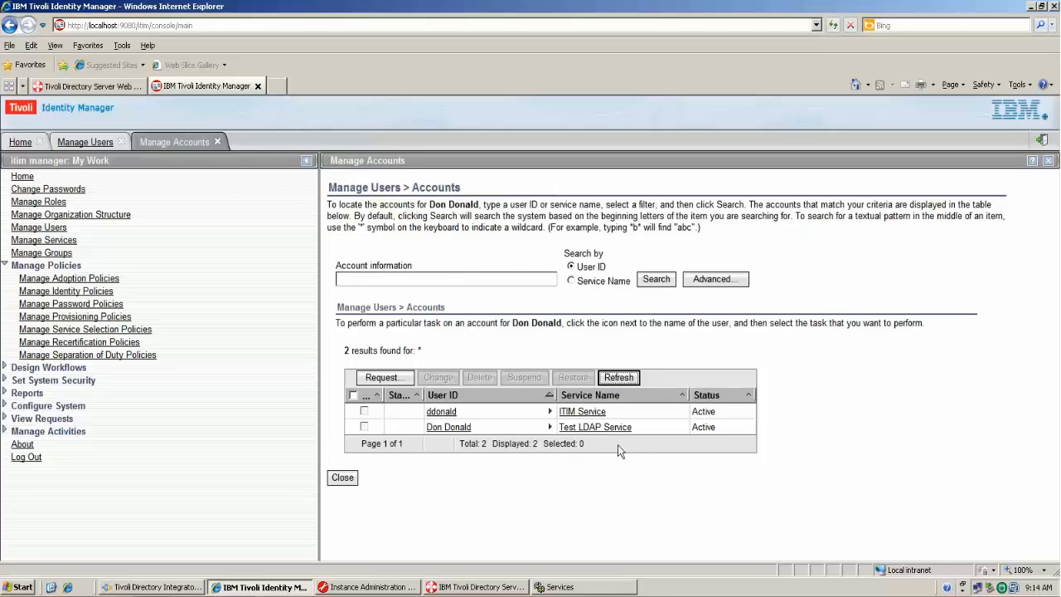
pyautogui.click(96, 87)
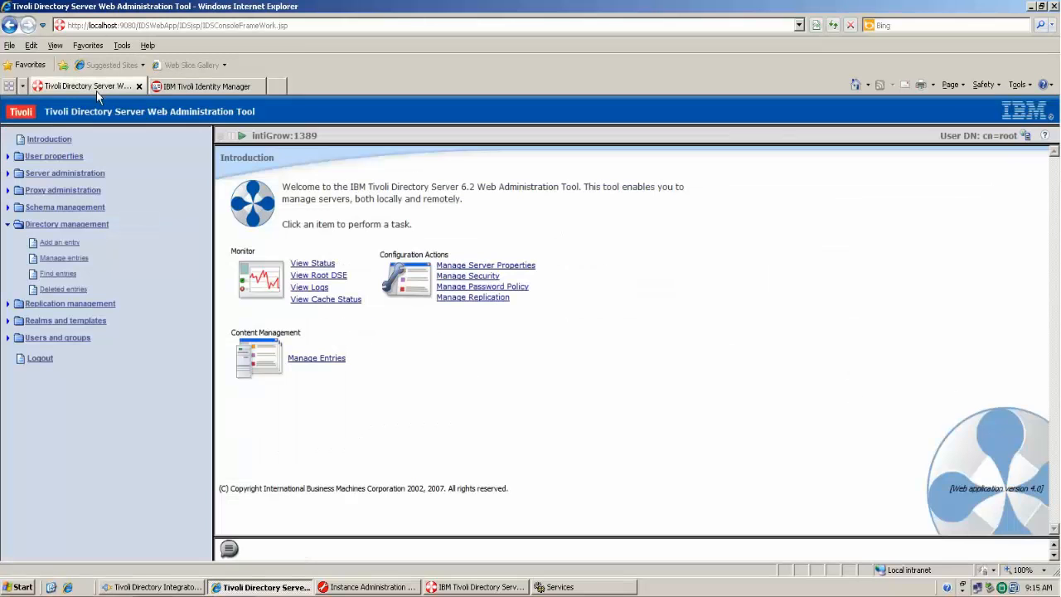
# - Expand o=intigrow and ou=People to see the three inetOrgPerson entries, then return to Identity Manager
pyautogui.click(79, 259)
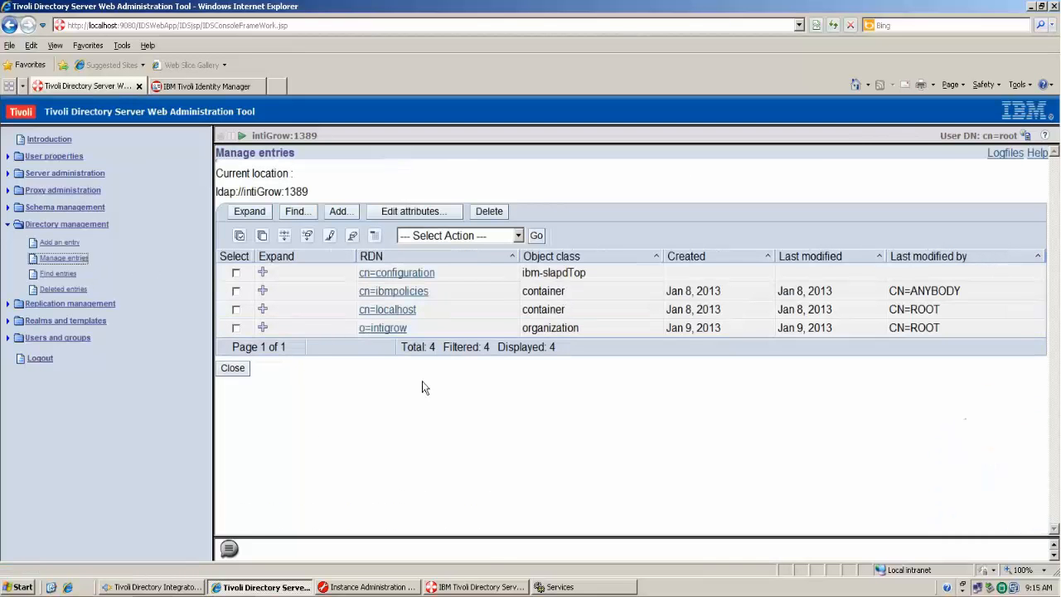
pyautogui.click(262, 327)
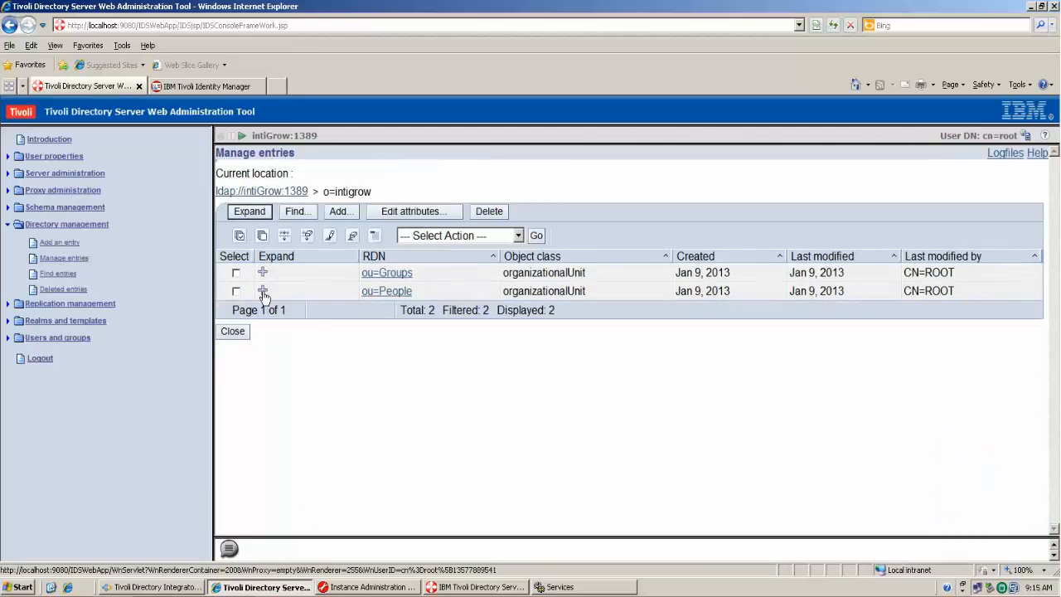
pyautogui.click(263, 292)
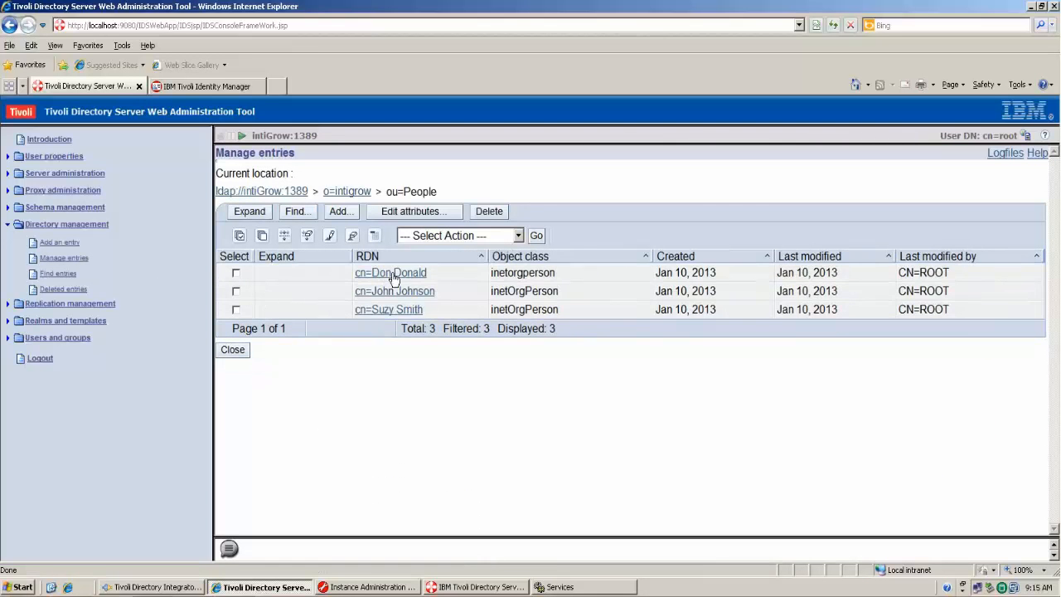
pyautogui.click(237, 350)
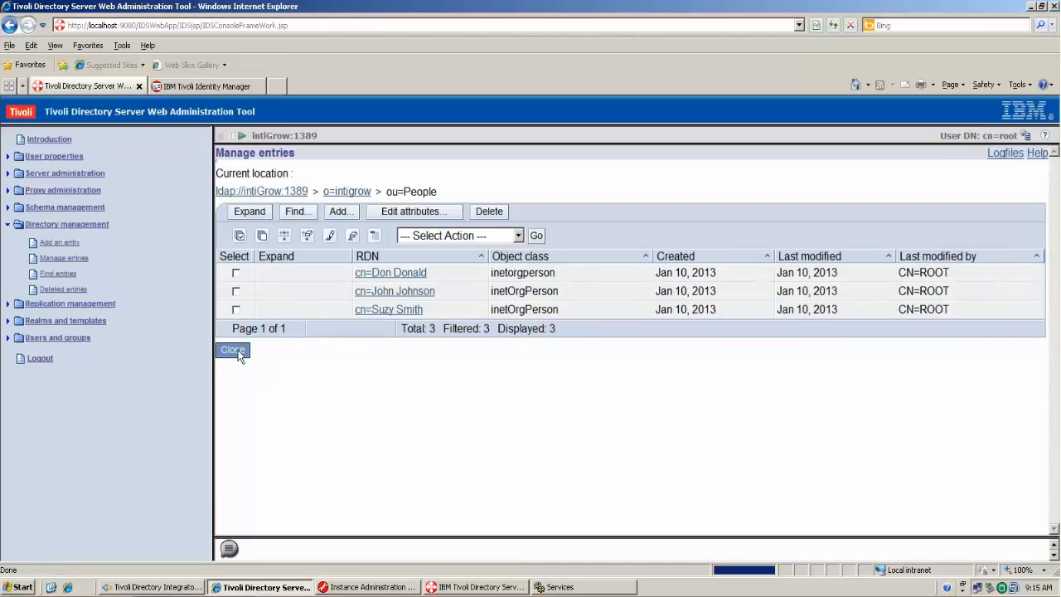
pyautogui.click(241, 86)
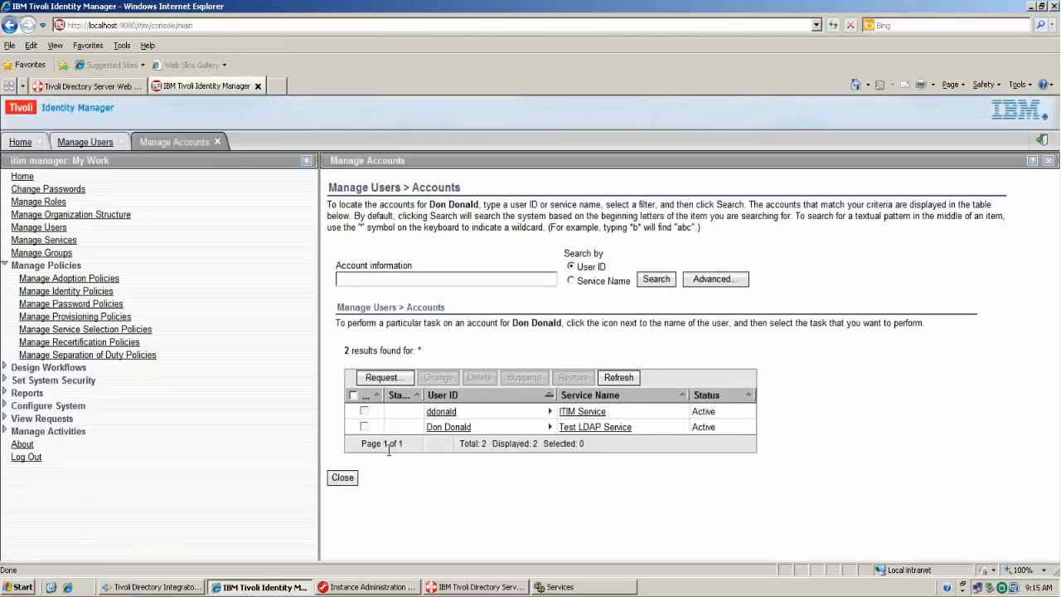
# - Open the Test LDAP Service default provisioning policy's entitlements from Manage Provisioning Policies
pyautogui.click(354, 477)
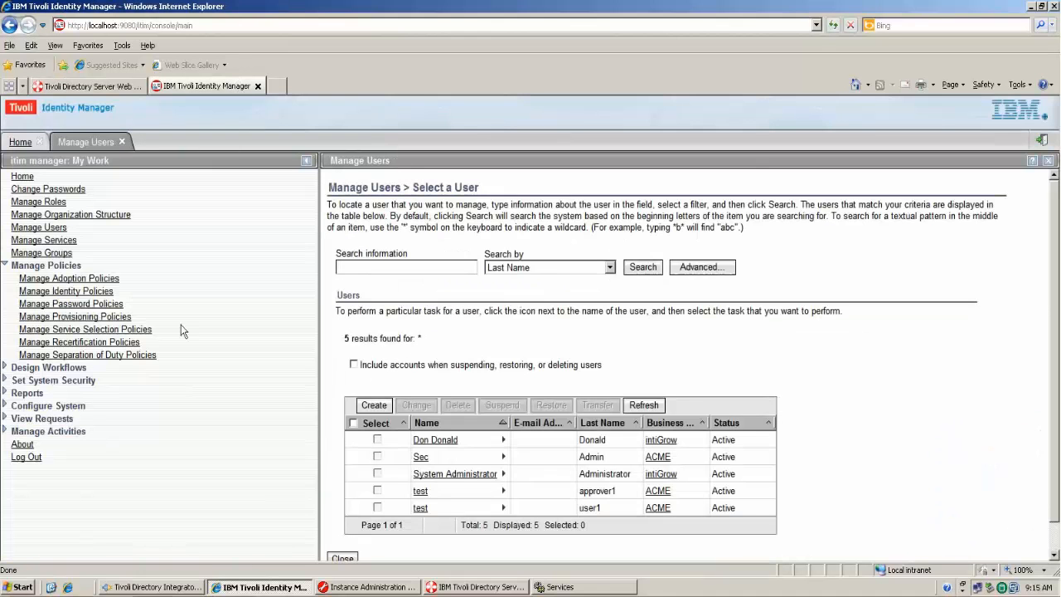
pyautogui.click(110, 319)
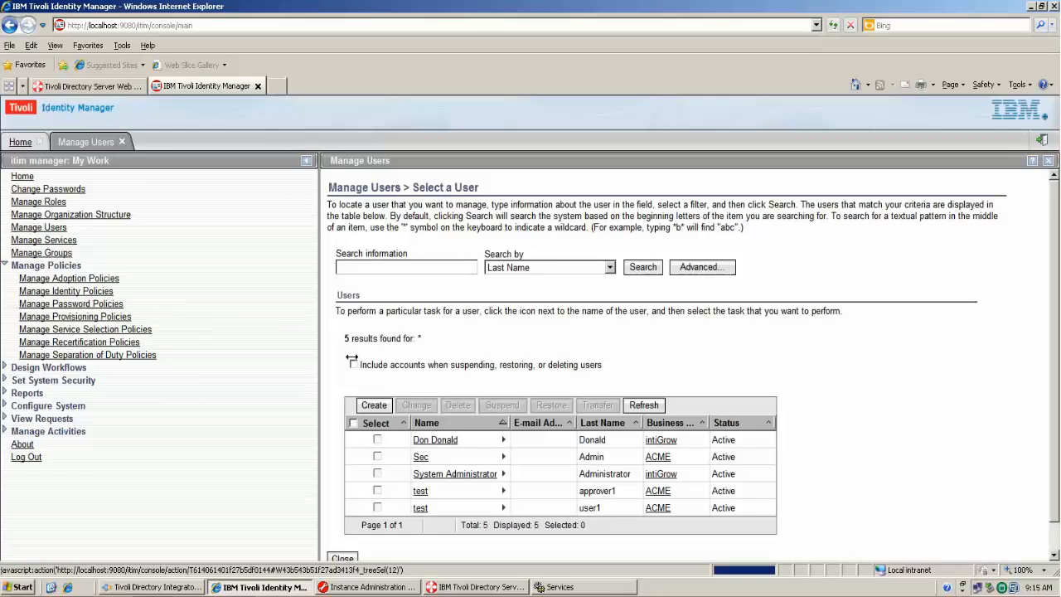
pyautogui.click(500, 378)
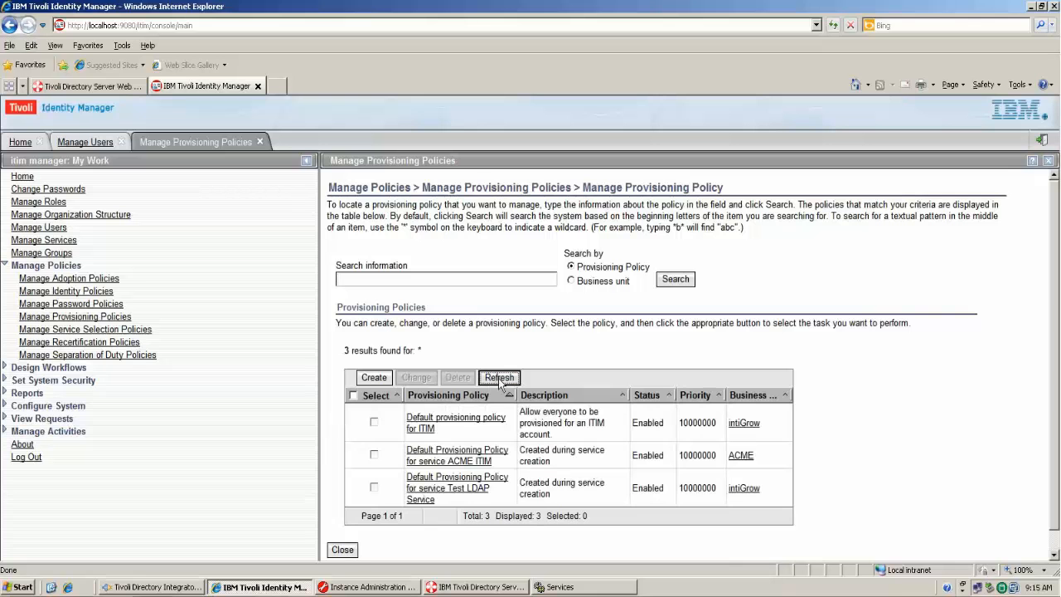
pyautogui.click(468, 489)
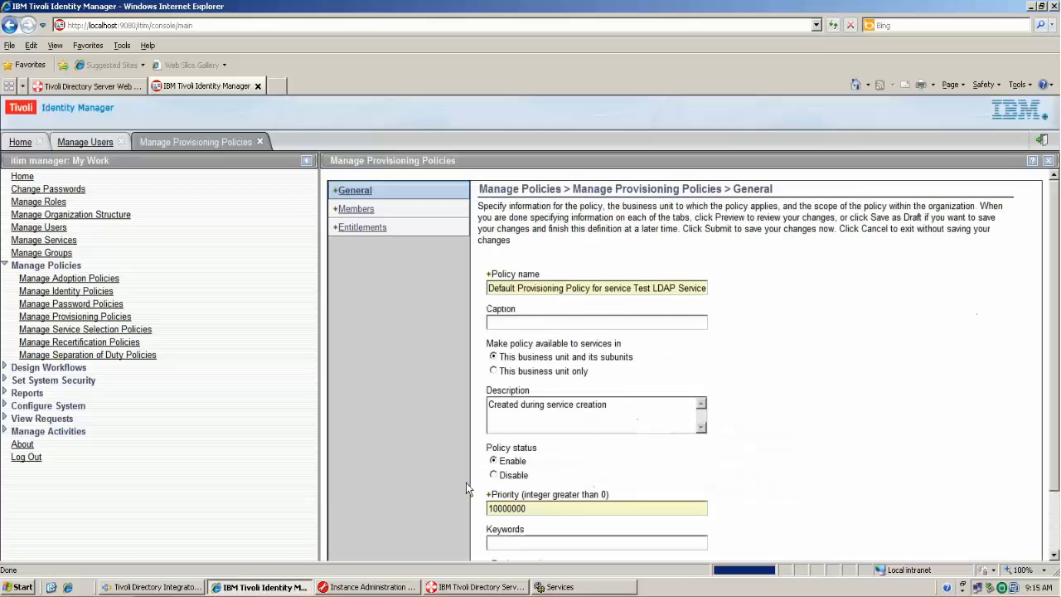
pyautogui.click(362, 232)
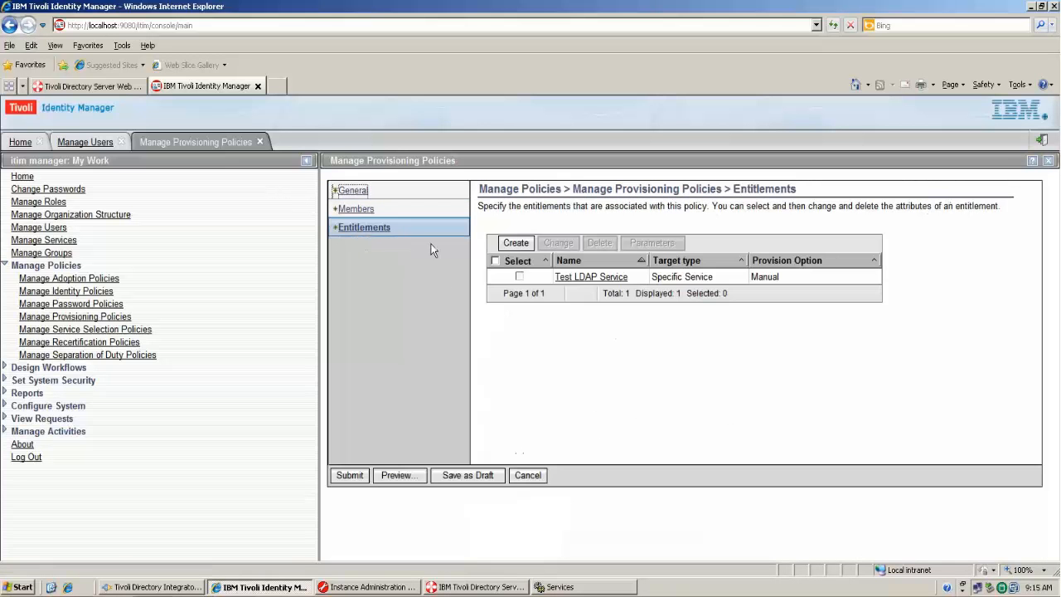
# - Switch the Test LDAP Service entitlement from Manual to Automatic and submit the change immediately
pyautogui.click(587, 278)
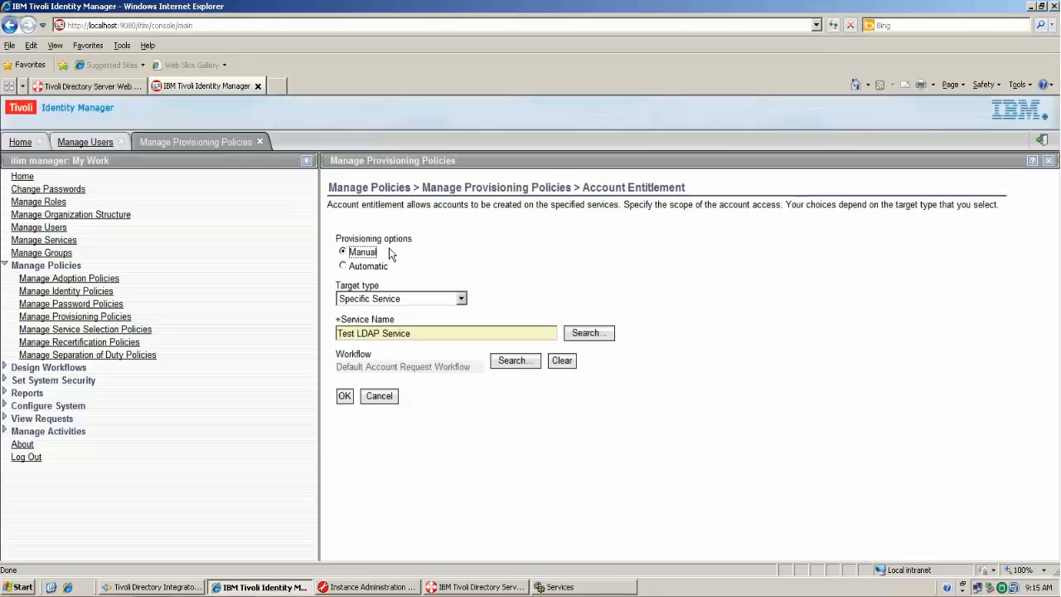
pyautogui.click(373, 267)
pyautogui.click(345, 397)
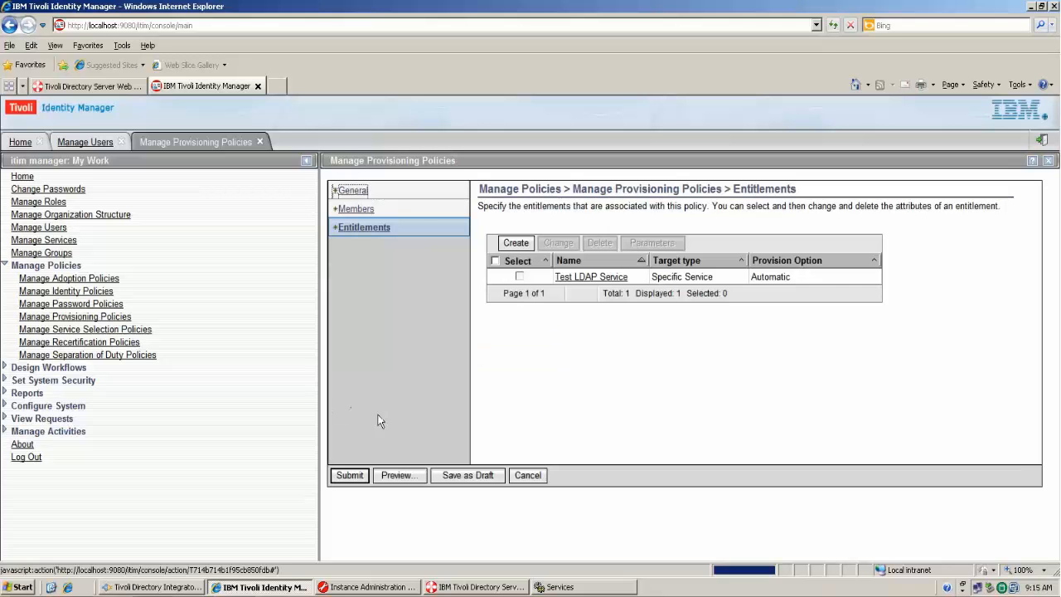
pyautogui.click(344, 477)
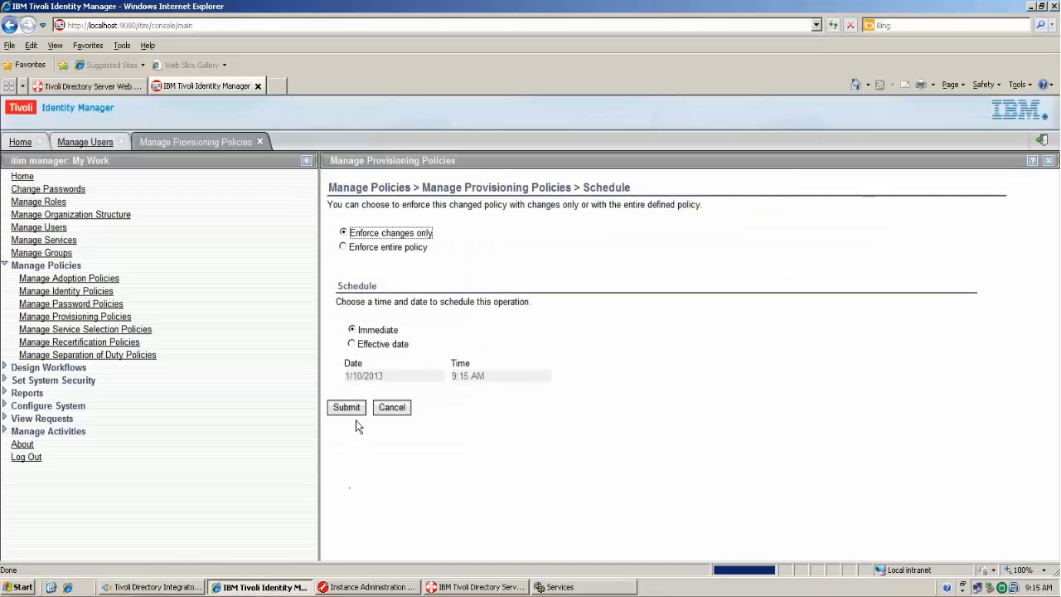
pyautogui.click(357, 411)
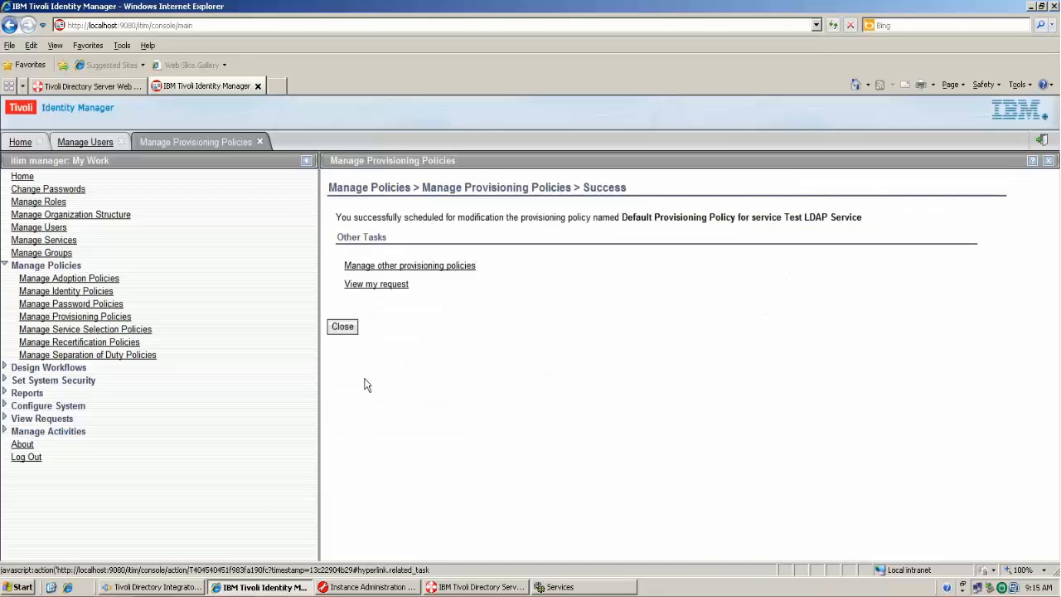
pyautogui.click(343, 326)
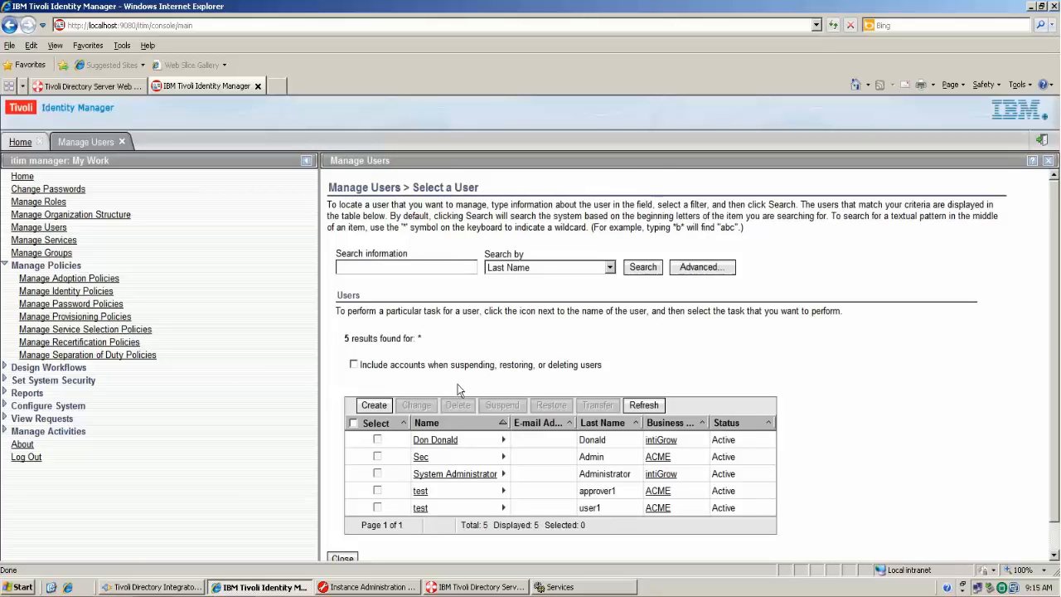
# - Start a new Person user and fill in the last name, full name and preferred user ID
pyautogui.click(647, 406)
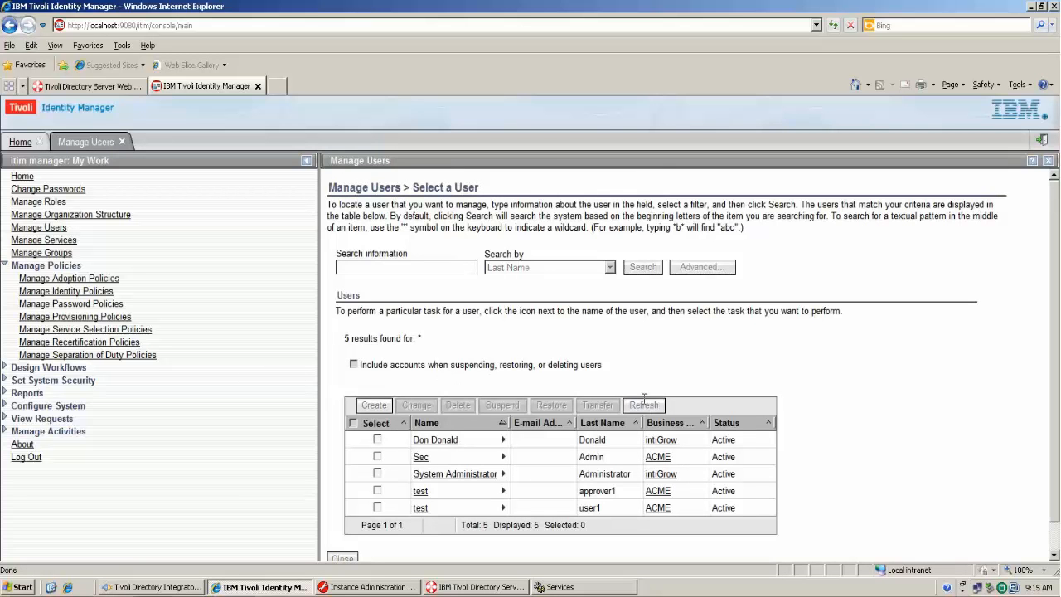
pyautogui.click(374, 405)
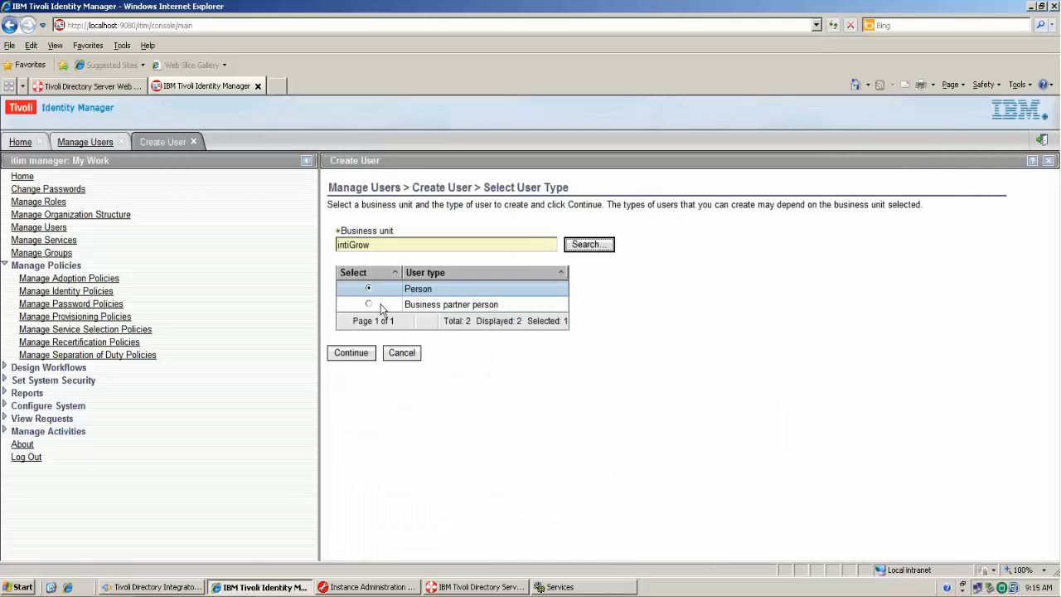
pyautogui.click(366, 351)
pyautogui.click(560, 255)
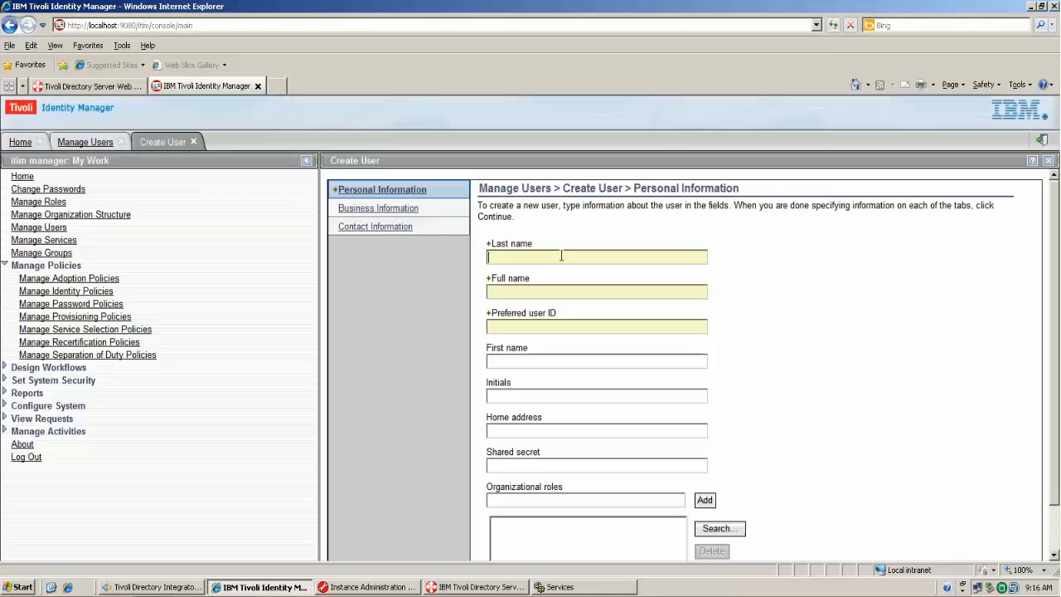
pyautogui.write('Cool')
pyautogui.press('Tab')
pyautogui.write('Calvin Cool')
pyautogui.write('ccol')
pyautogui.press('BackSpace')
pyautogui.write('ol')
pyautogui.scroll(-2, 832, 394)
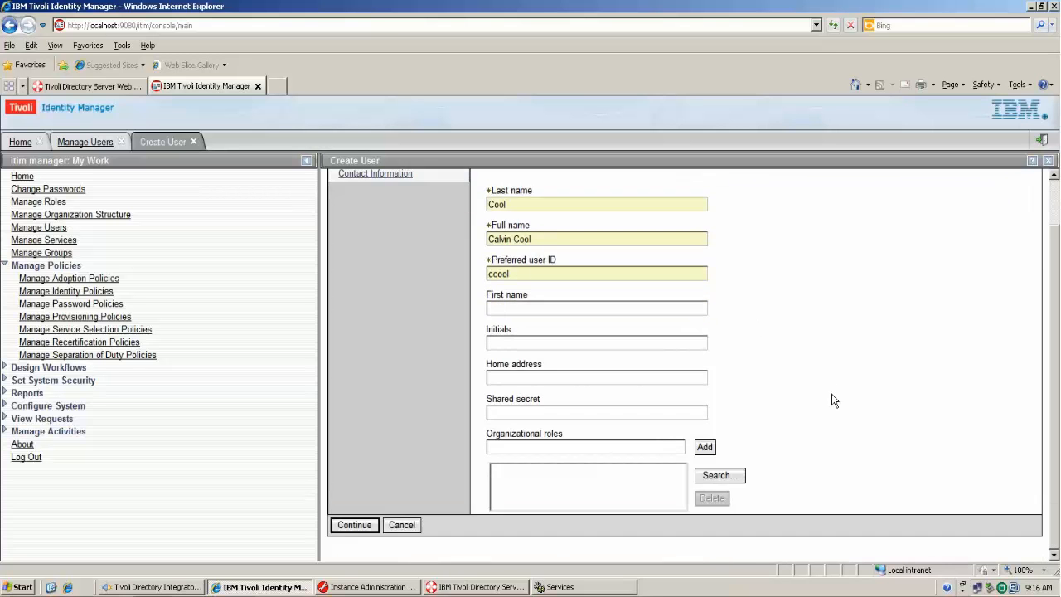
# - Set a manually typed password, confirm it, and submit the new user
pyautogui.click(363, 525)
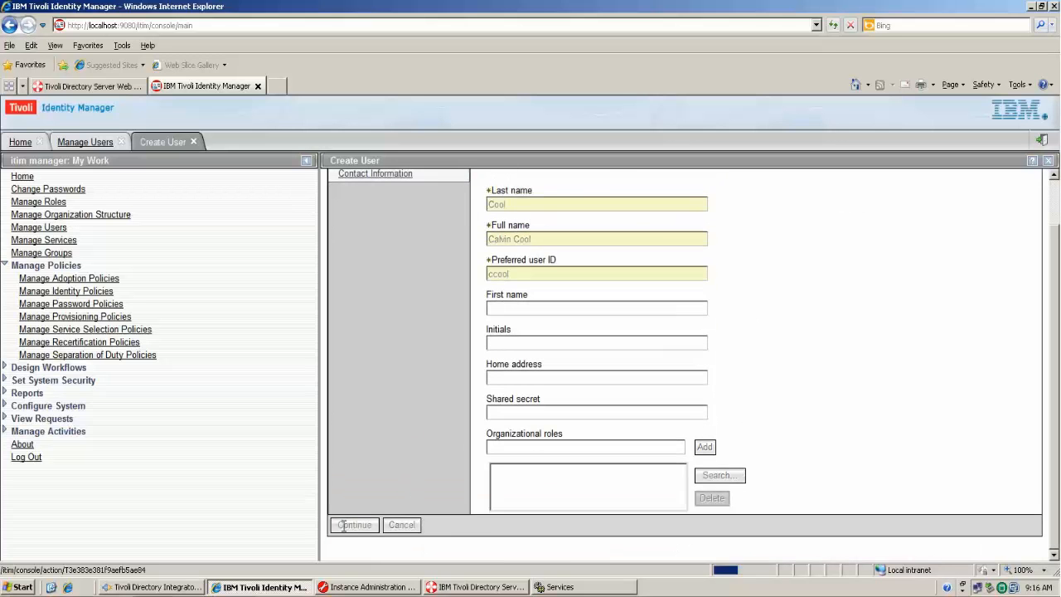
pyautogui.click(377, 260)
pyautogui.click(380, 296)
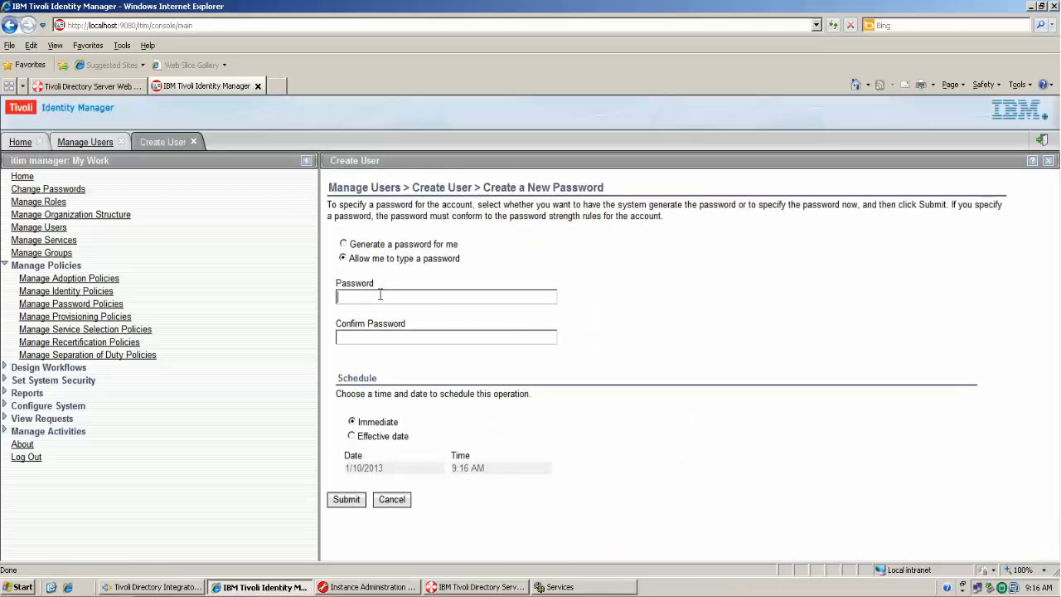
pyautogui.write('passw')
pyautogui.click(380, 337)
pyautogui.write('passw')
pyautogui.click(347, 500)
pyautogui.click(342, 344)
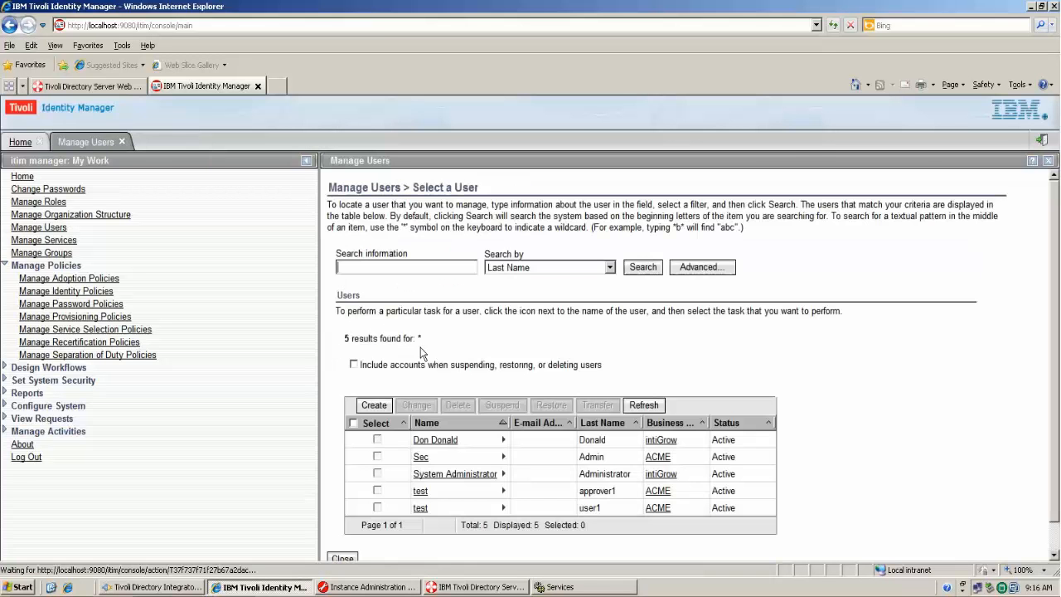
# - Check the new user's Test LDAP Service and ITIM Service accounts, then switch to Tivoli Directory Server
pyautogui.click(637, 404)
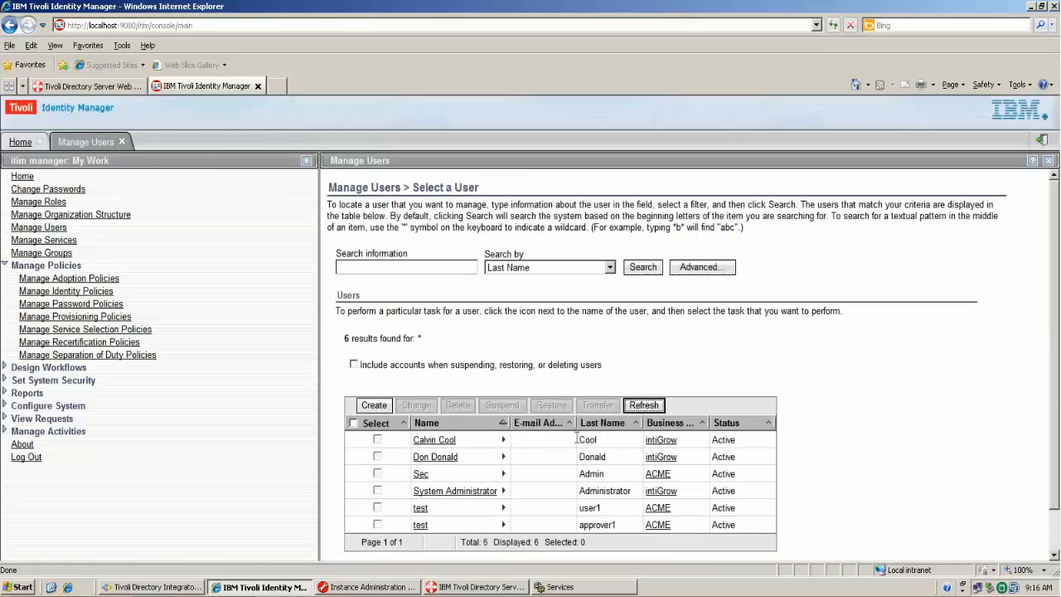
pyautogui.click(503, 440)
pyautogui.click(536, 507)
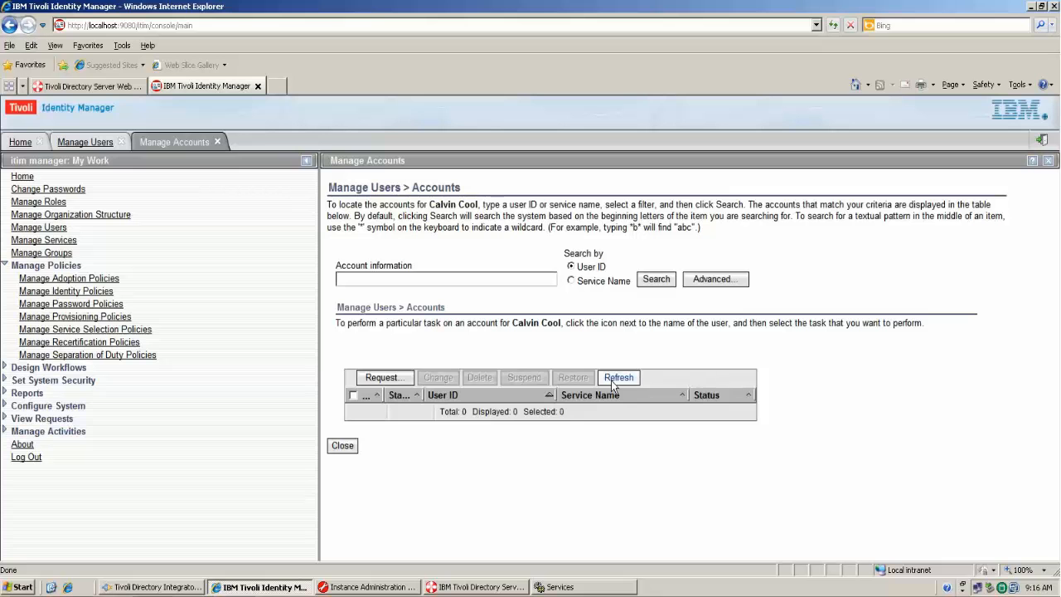
pyautogui.click(617, 378)
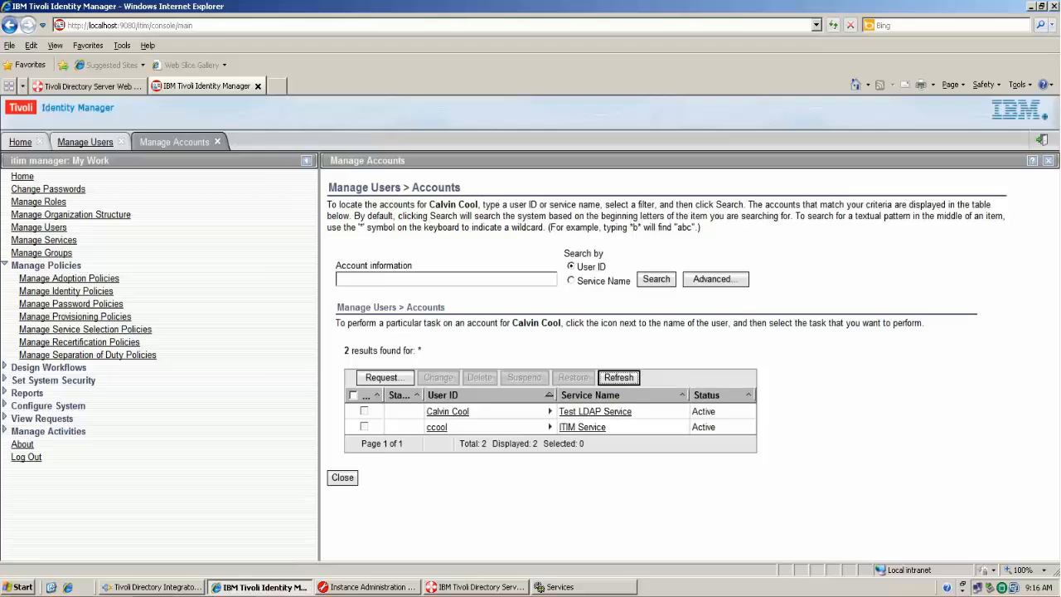
pyautogui.click(135, 88)
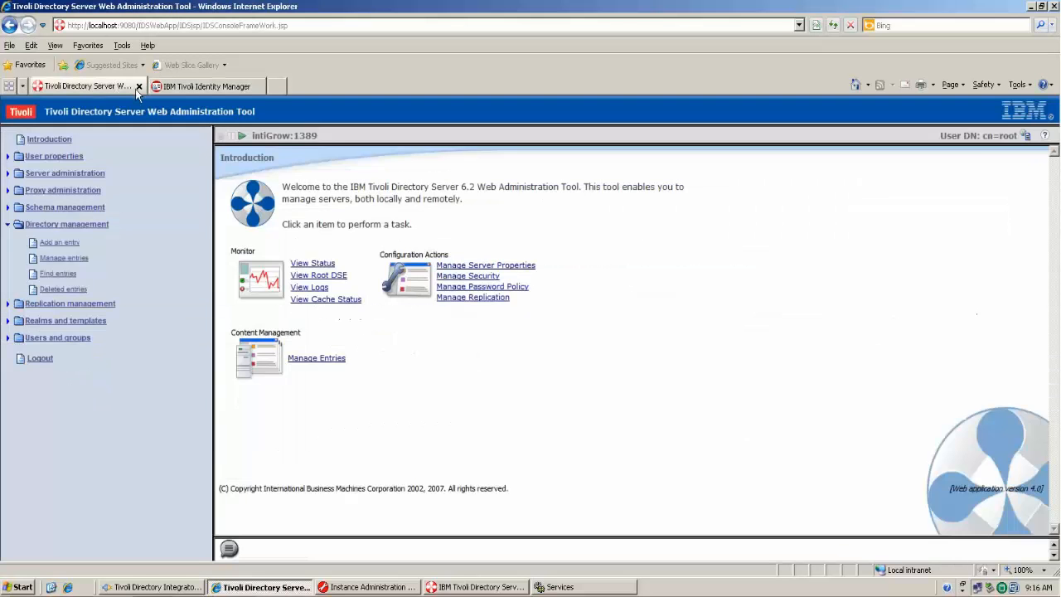
pyautogui.click(74, 258)
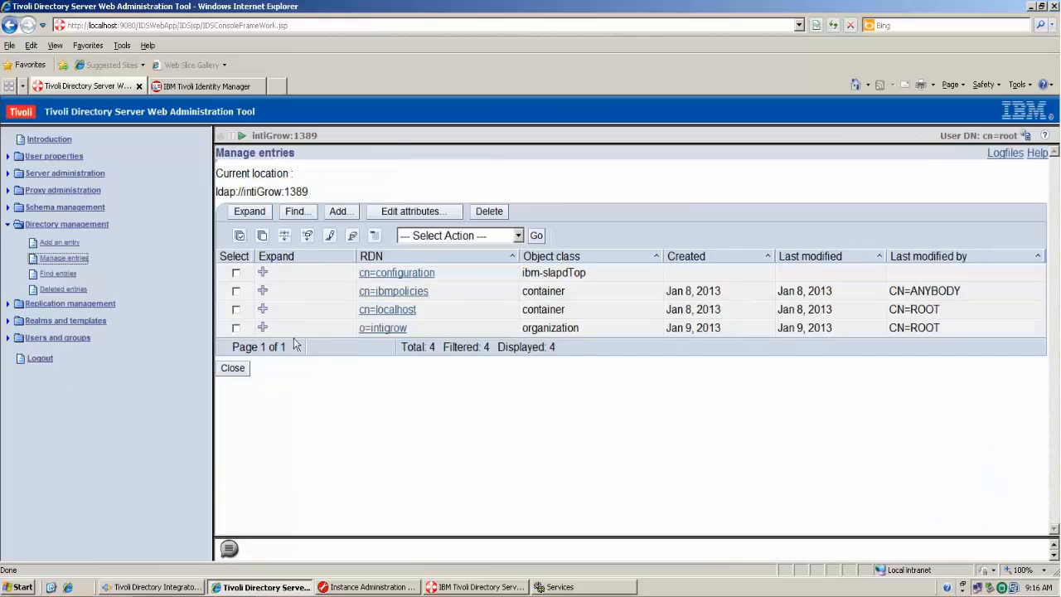
pyautogui.click(263, 329)
pyautogui.click(263, 291)
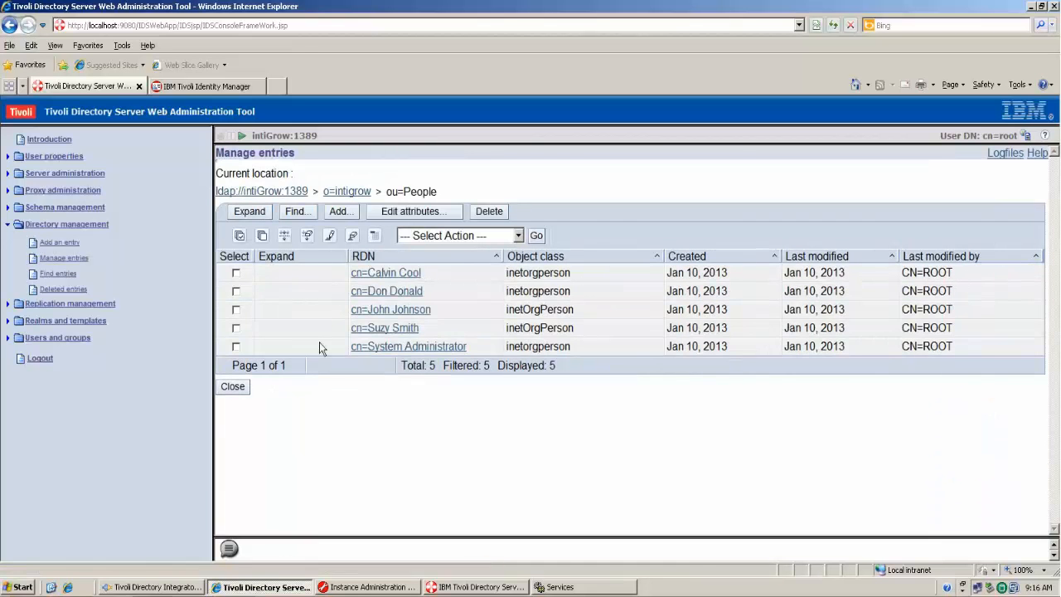
pyautogui.click(232, 387)
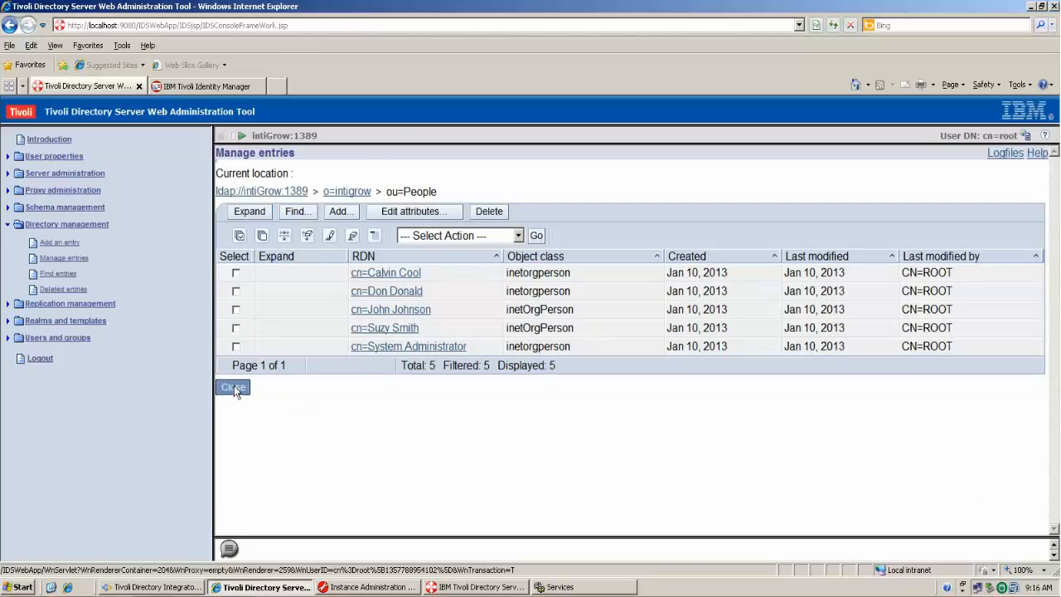